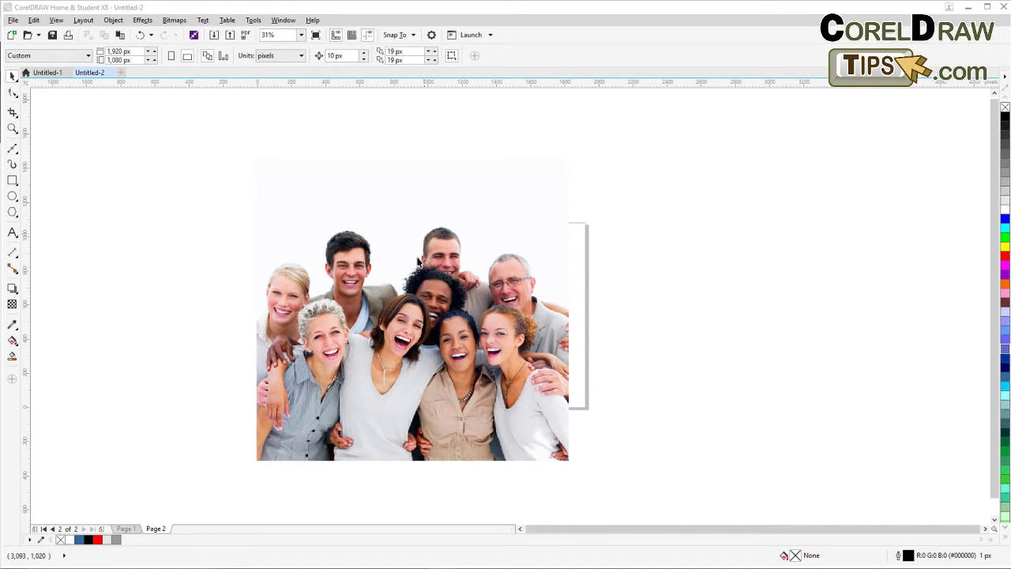
Move the group photo on the page and enlarge it proportionally to about 2,014 × 1,942 px.
drag(395, 271, 416, 259)
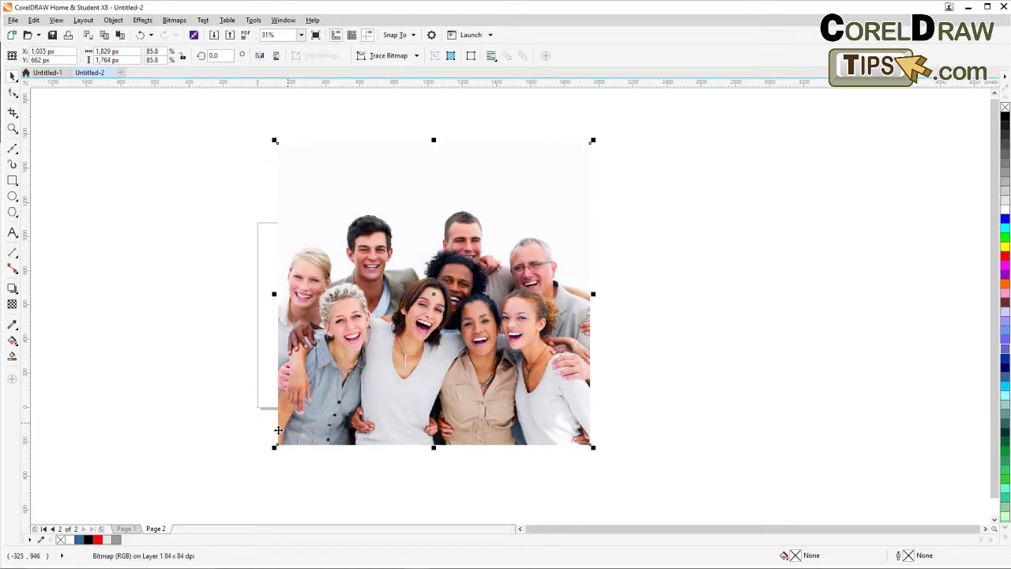
drag(274, 447, 224, 481)
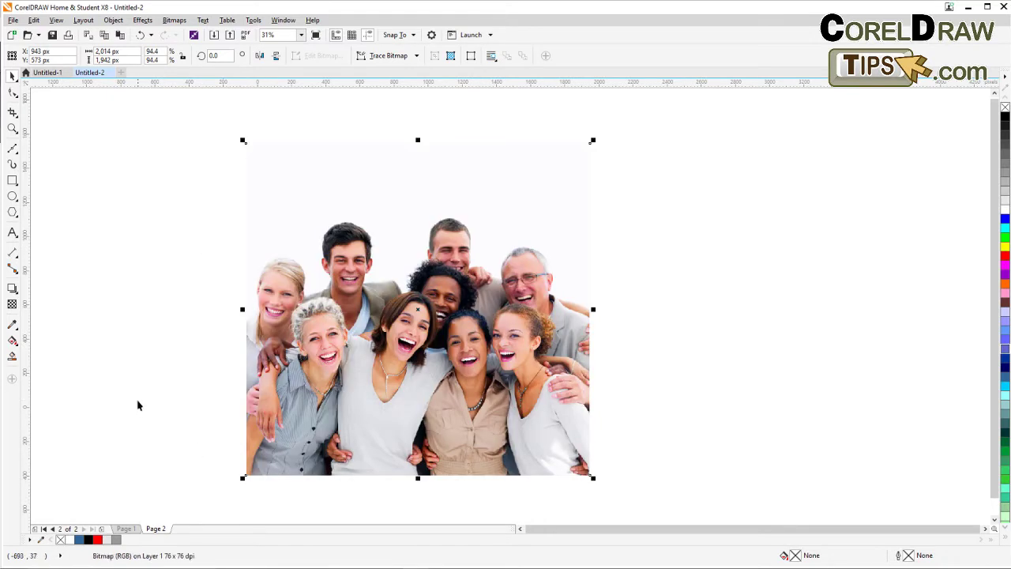
click(136, 405)
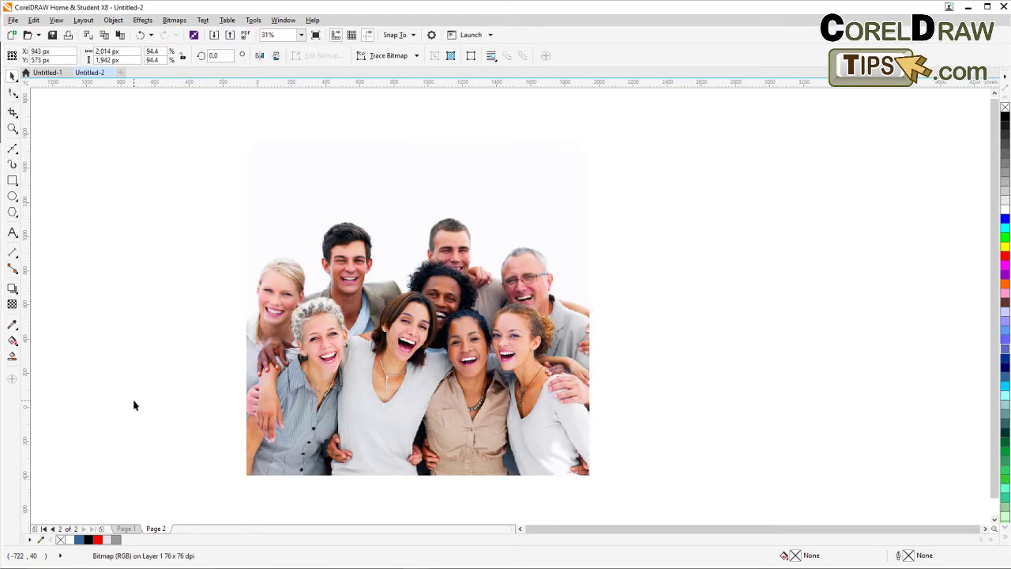
click(12, 128)
drag(224, 160, 528, 471)
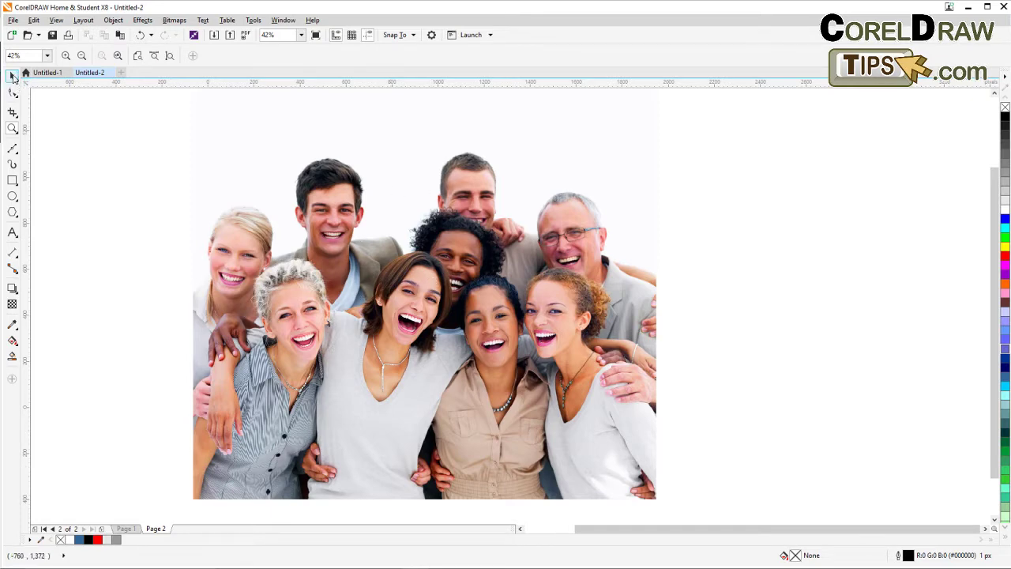
click(12, 75)
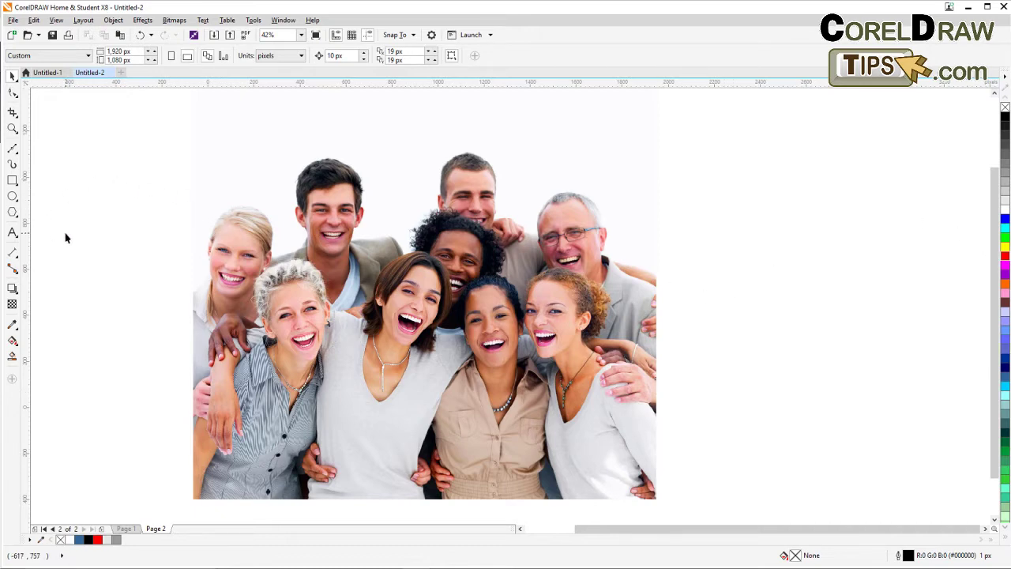
scroll(300, 338, down, 1)
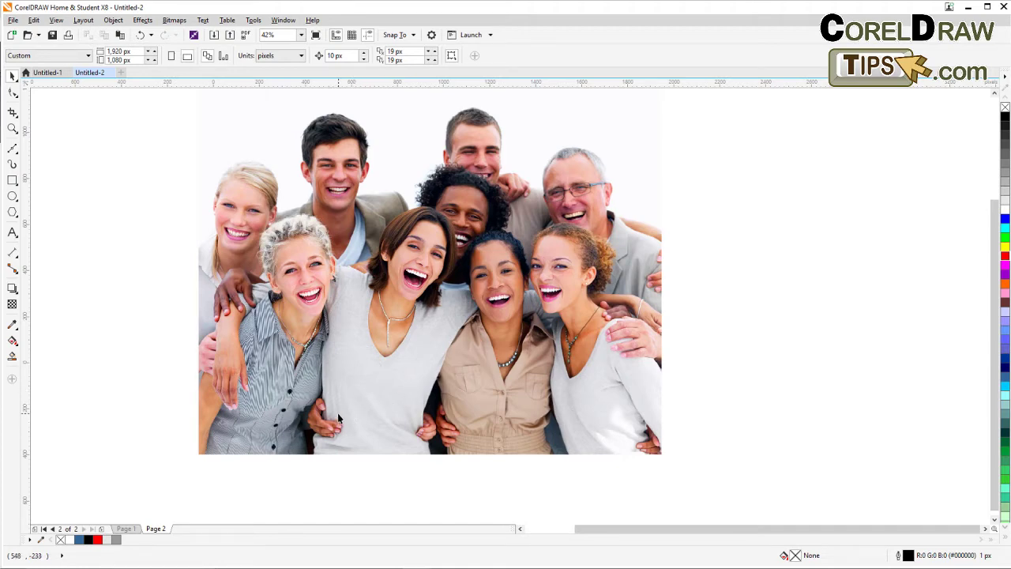
click(240, 207)
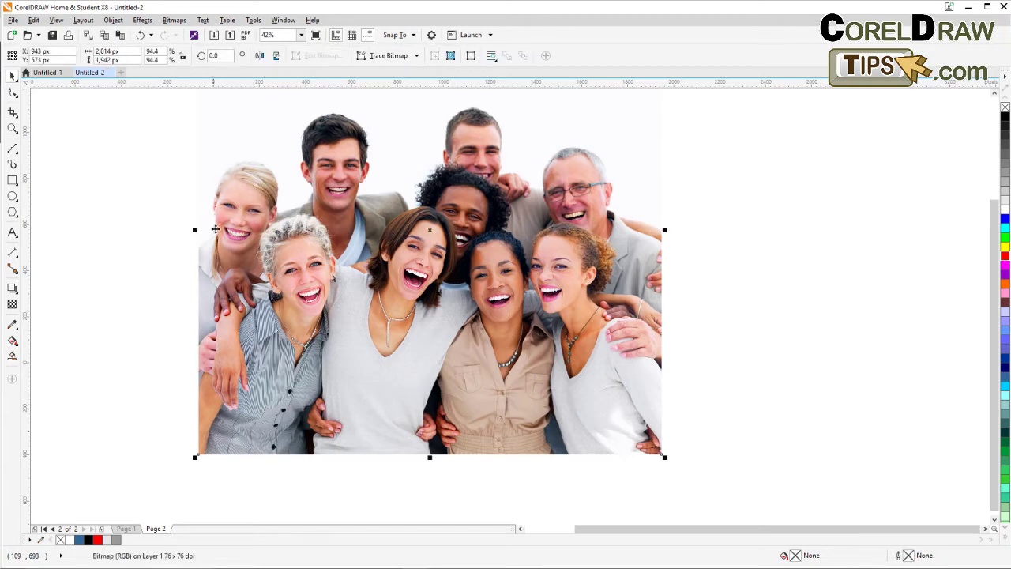
key(Escape)
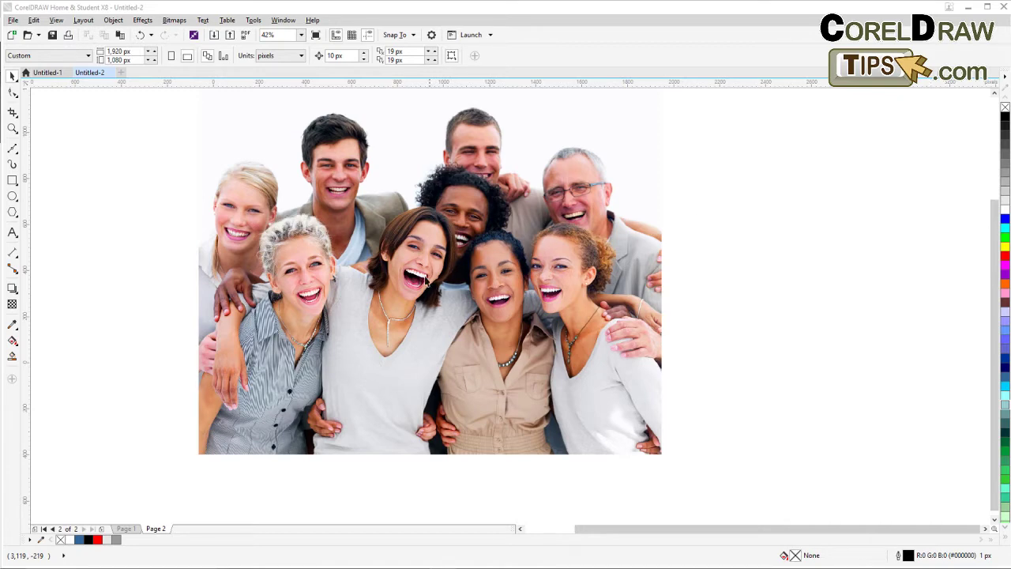
Start a Bézier path beside the grey-haired woman's ear and trace the central woman's sweater shoulder up to her brown hair.
click(18, 152)
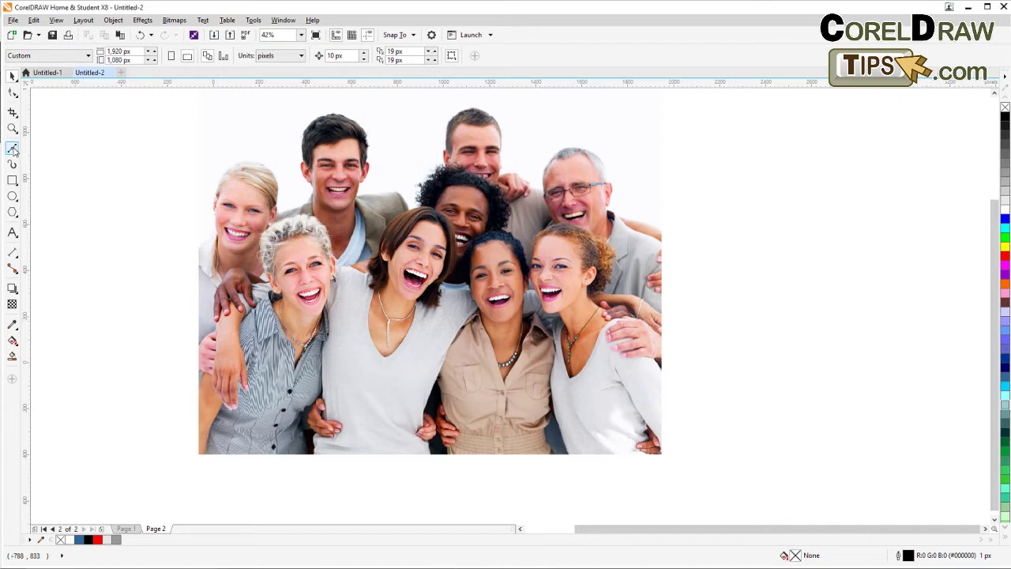
click(55, 173)
scroll(380, 305, up, 2)
scroll(367, 292, up, 4)
drag(340, 175, 314, 417)
click(127, 283)
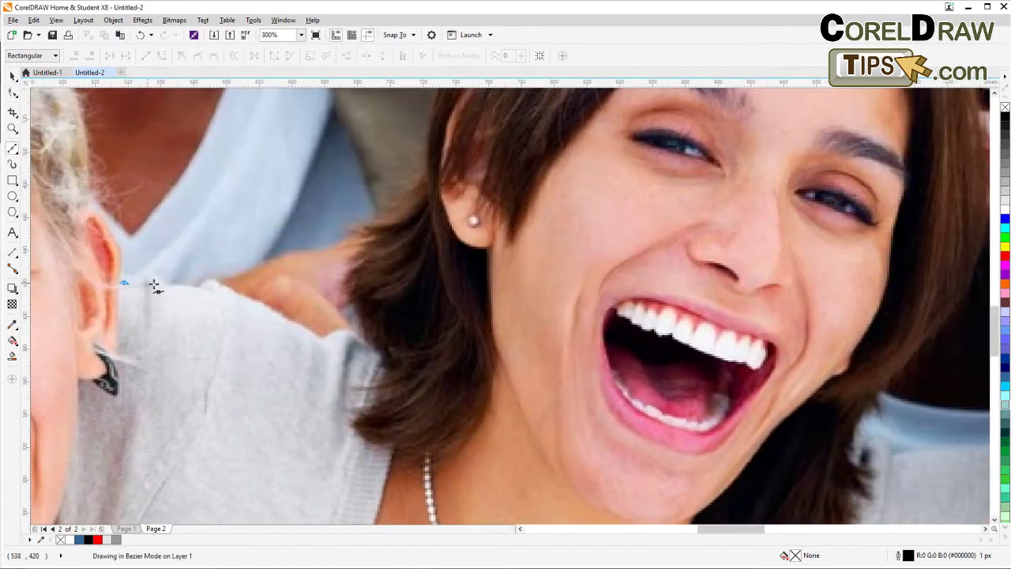
click(210, 284)
click(274, 310)
click(302, 327)
click(319, 340)
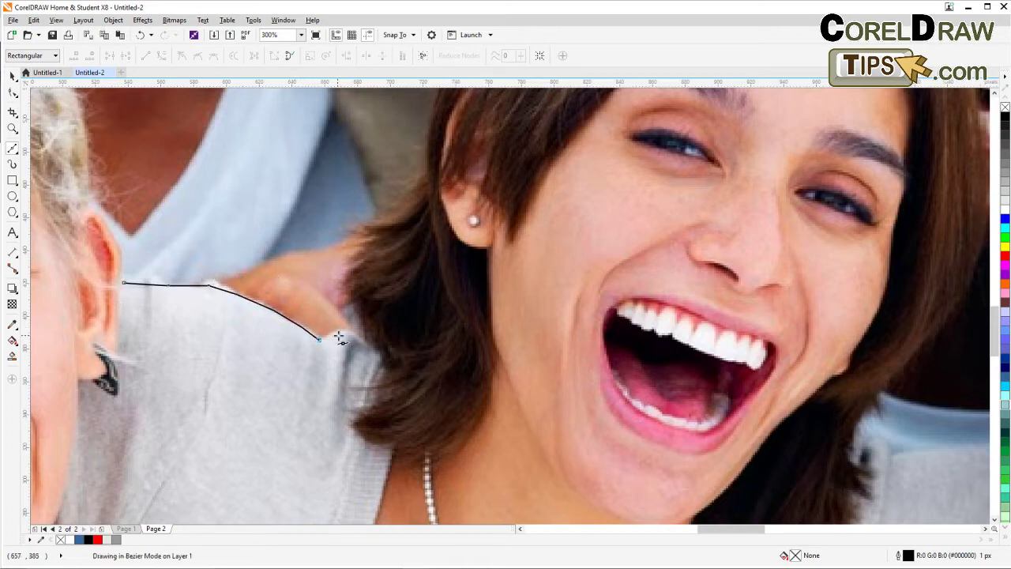
click(338, 333)
click(372, 341)
Continue the Bézier path up the outer edge of the central woman's flared hair to just below her ear.
click(356, 315)
click(349, 290)
click(359, 260)
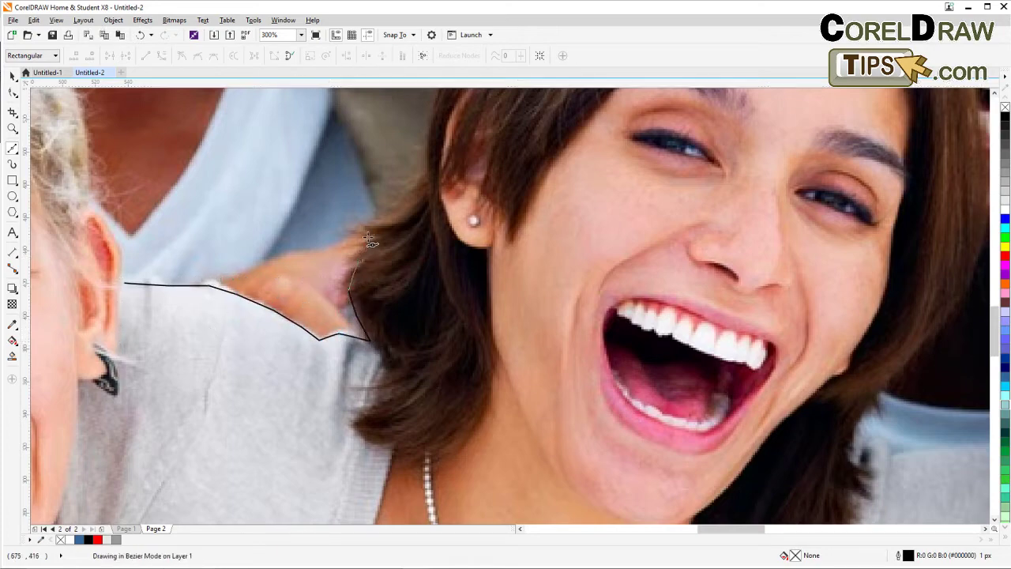
click(371, 231)
click(400, 217)
click(427, 193)
Trace the path past her ear and up the side of her hair along the man's beige jacket.
scroll(443, 348, up, 3)
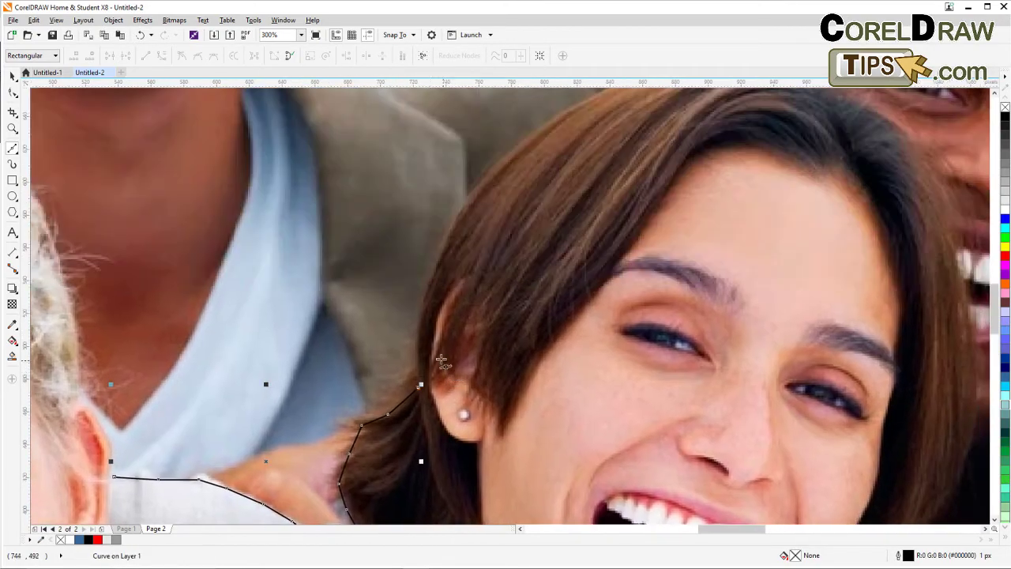
click(423, 329)
click(427, 283)
click(440, 249)
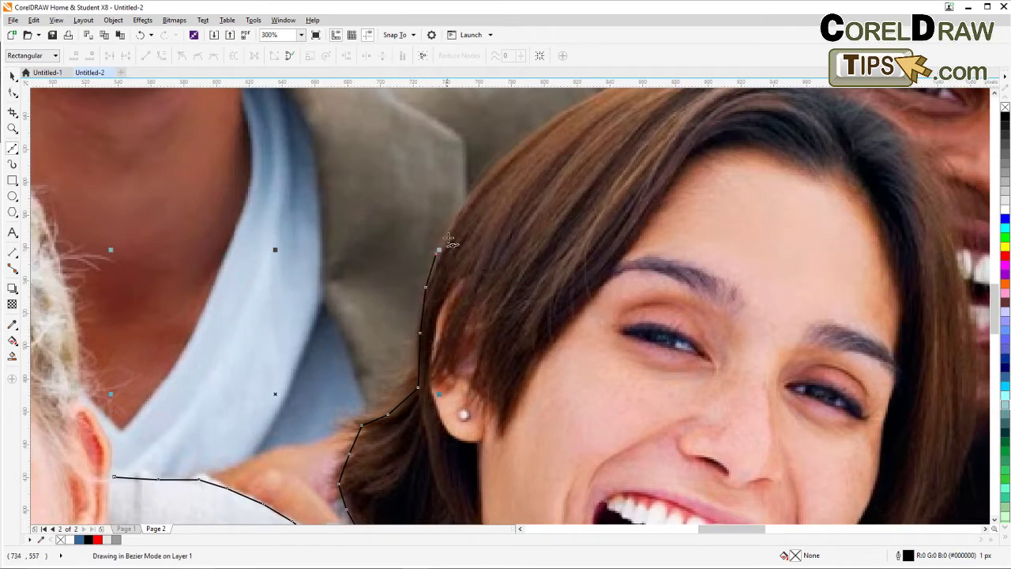
click(452, 224)
click(479, 189)
Extend the path over the upper curve of the central woman's hair to the crown of her head.
drag(592, 147, 483, 314)
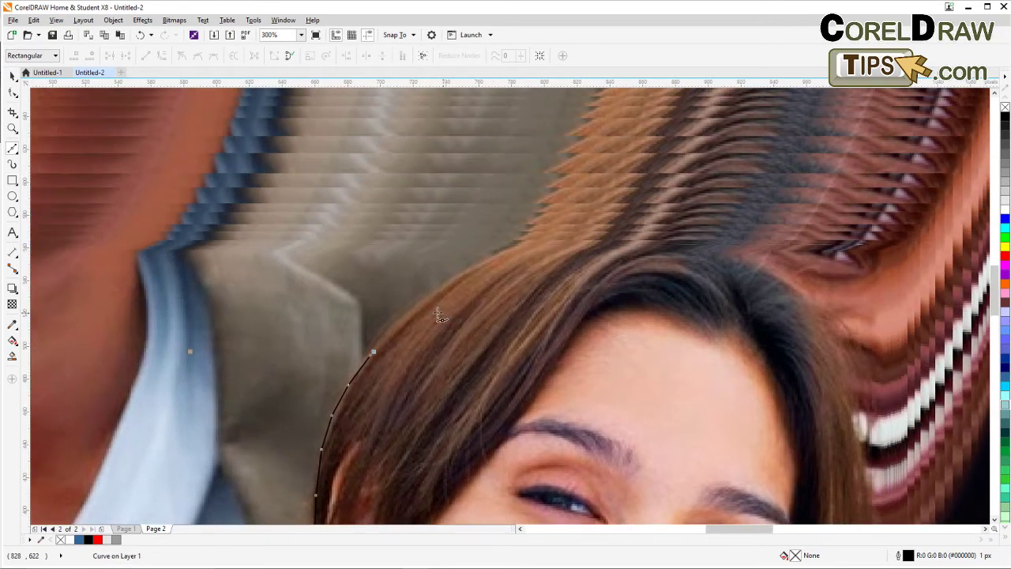
click(423, 298)
click(473, 270)
click(512, 247)
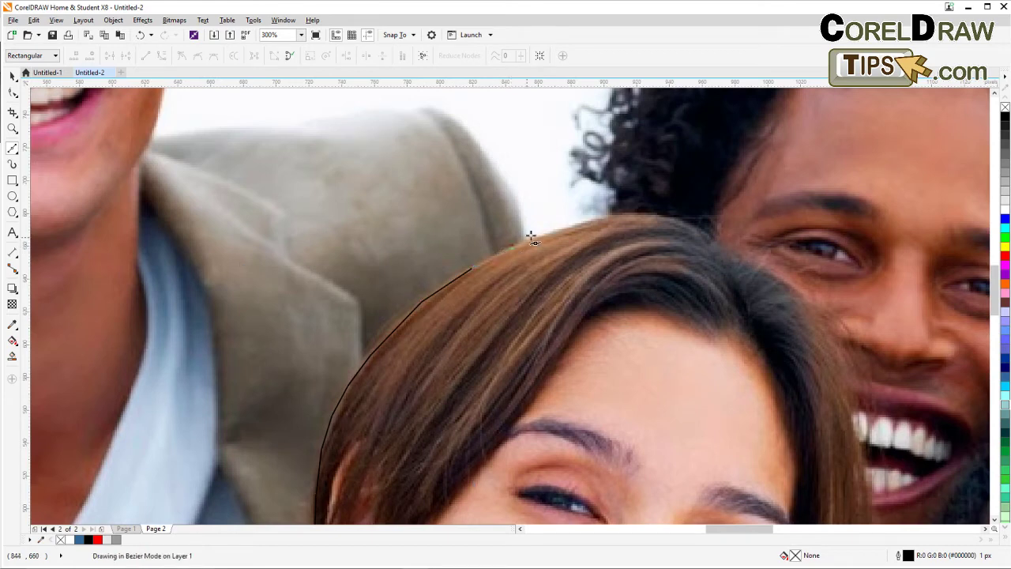
click(559, 227)
click(641, 215)
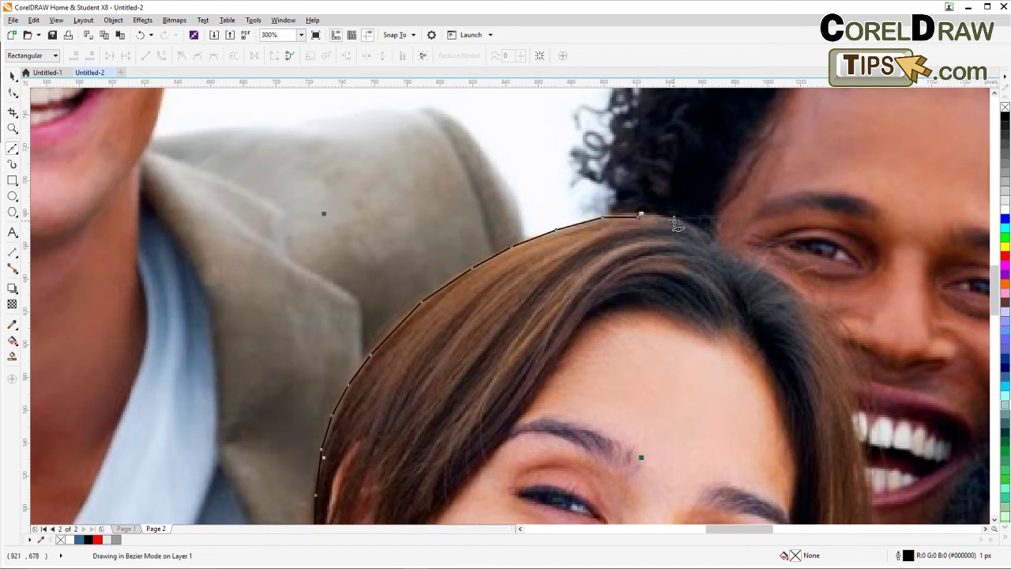
Trace the path from the crown down the hairline in front of the curly-haired man's face.
click(699, 233)
click(746, 264)
click(788, 281)
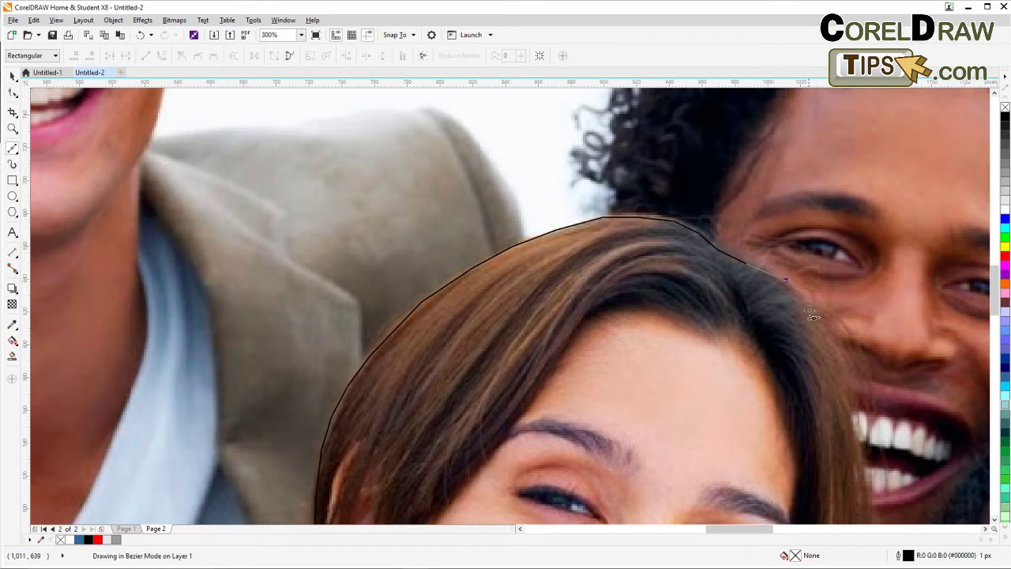
click(810, 309)
Continue the path down the right side of her hair, past the curly-haired man's mouth and chin.
drag(835, 395, 667, 284)
click(678, 254)
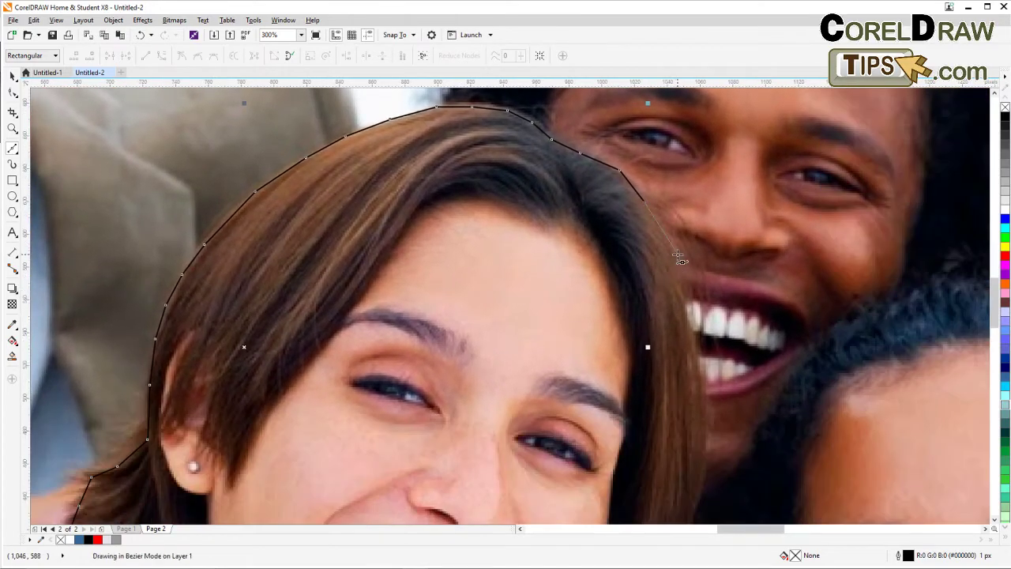
click(685, 304)
click(695, 345)
click(702, 388)
click(705, 438)
Trace the inward-curving lower edge of her hair down to the light-blue collar behind her shoulder.
drag(683, 469, 627, 275)
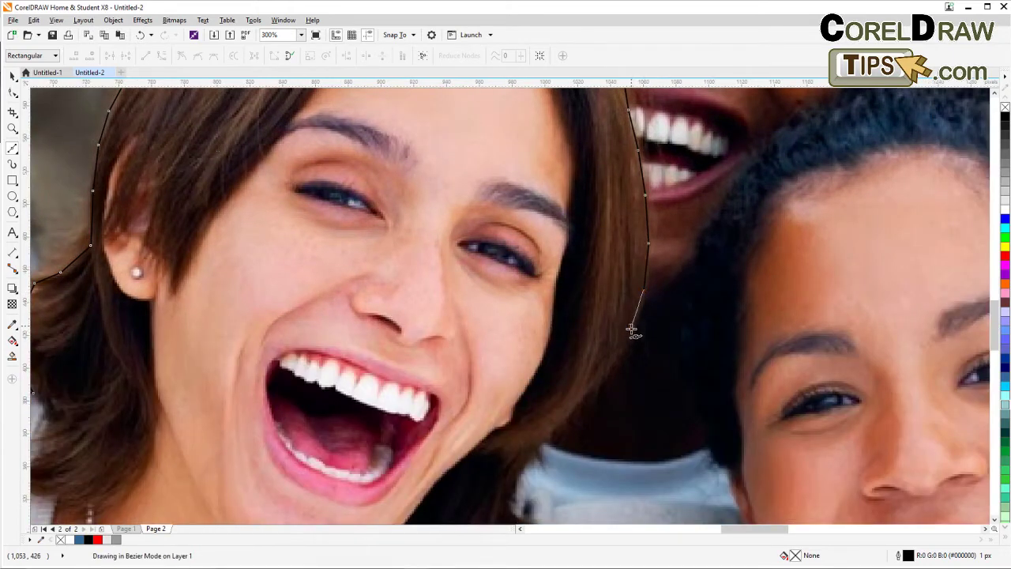
click(631, 325)
click(600, 374)
click(576, 400)
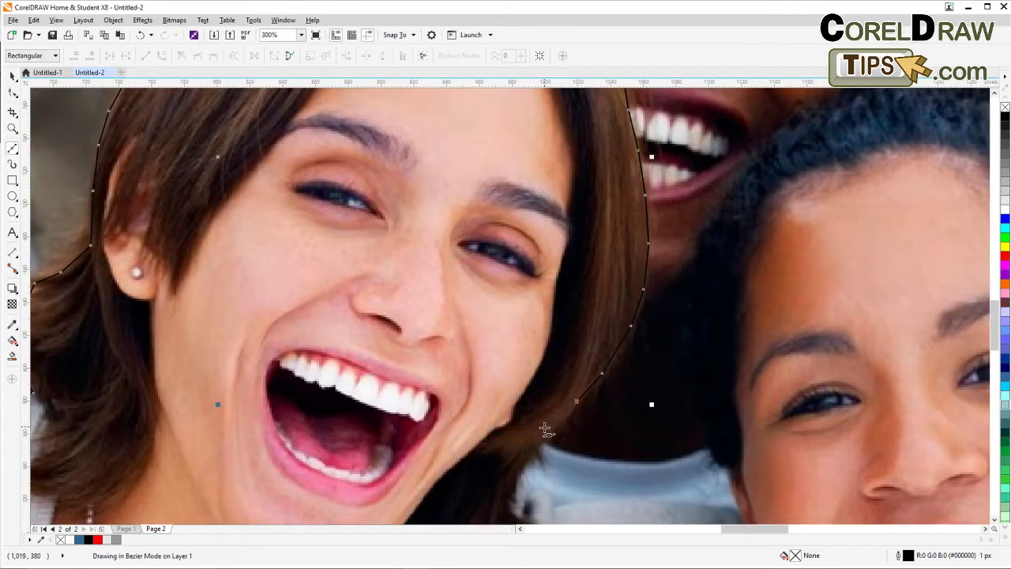
drag(540, 429, 538, 278)
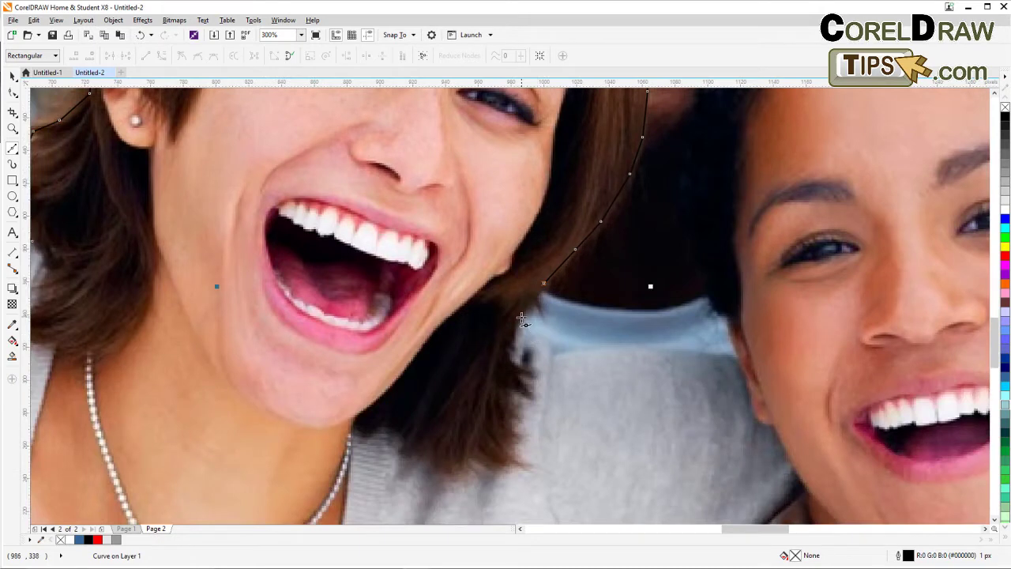
click(519, 318)
click(512, 344)
click(520, 354)
Trace the top of her sweater shoulder beneath the light-blue collar, ending at the neighbouring woman's face.
click(552, 343)
click(572, 353)
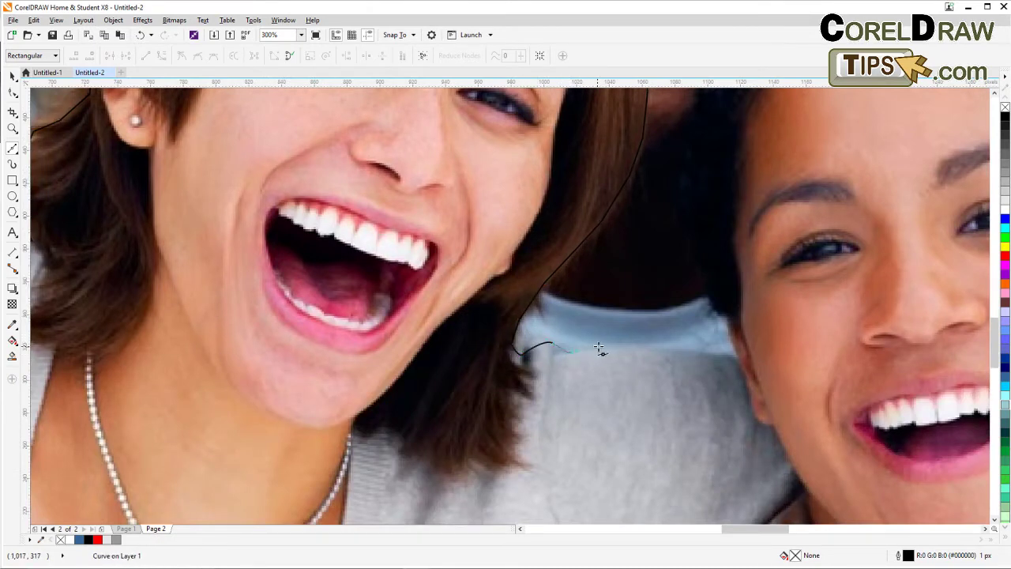
click(600, 347)
click(628, 350)
click(669, 355)
click(703, 357)
click(737, 361)
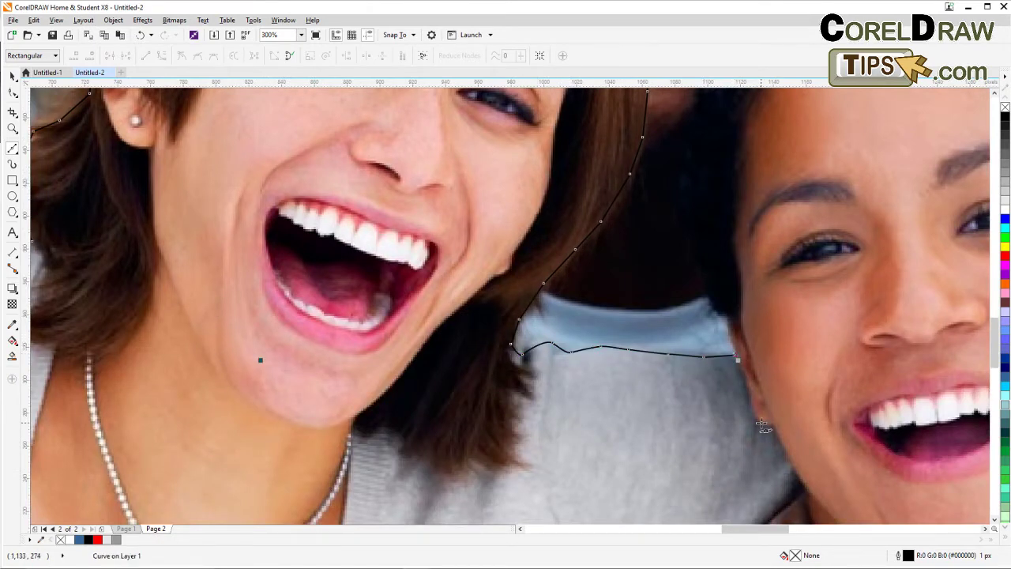
Continue the path down the sweater boundary along the neighbouring woman's ear and jaw to her tan shirt collar.
drag(762, 424, 674, 276)
click(662, 246)
click(669, 272)
click(686, 276)
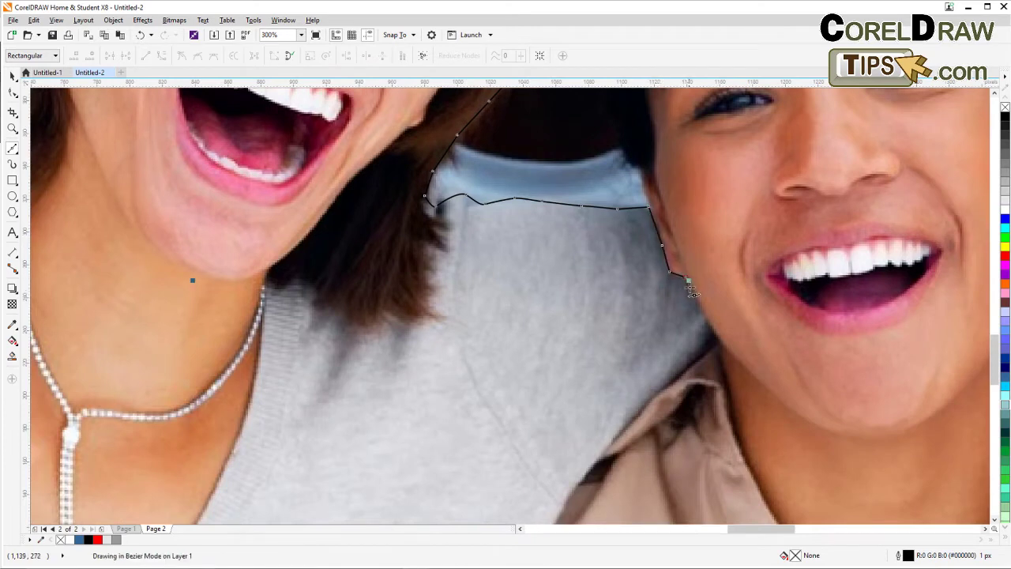
click(697, 305)
click(707, 322)
click(713, 338)
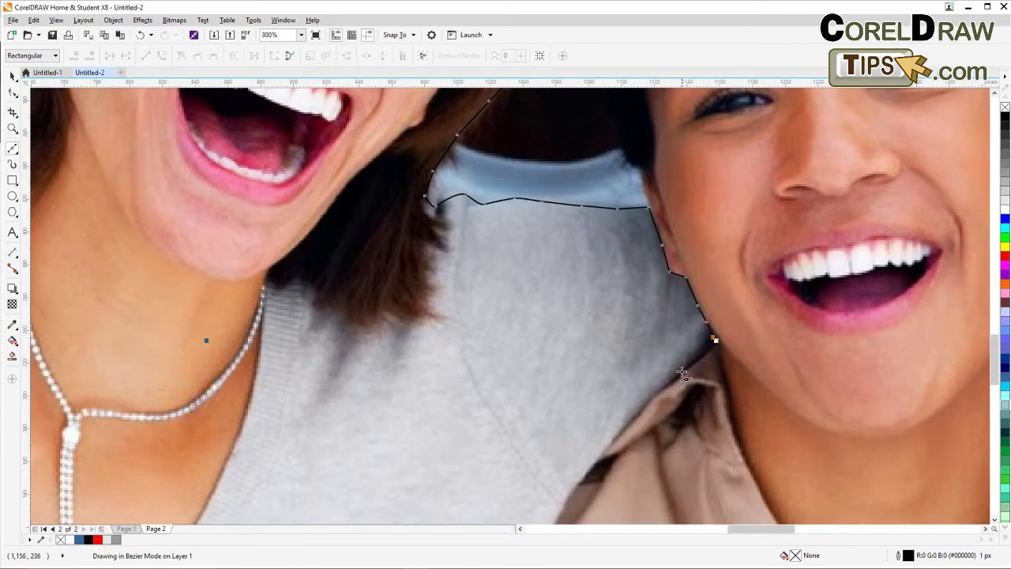
Trace the sweater edge diagonally along the tan shirt's collar and past the dark gap beneath it.
click(650, 403)
drag(611, 470, 634, 288)
click(629, 274)
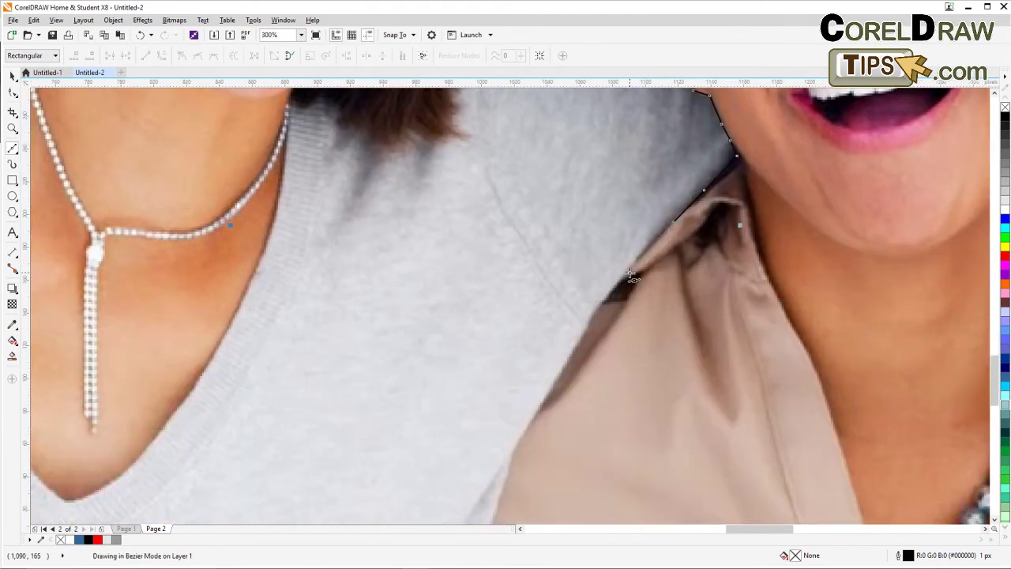
click(594, 300)
click(584, 327)
click(571, 359)
Extend the path down the sweater's side along the front of the tan shirt to the dark gap between the women.
drag(563, 424, 589, 258)
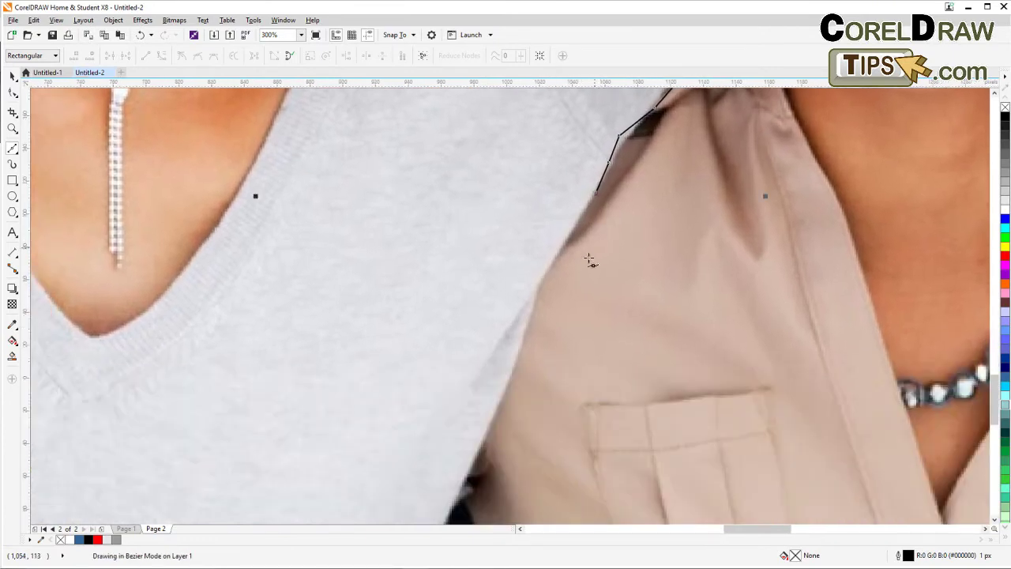
click(546, 267)
click(528, 300)
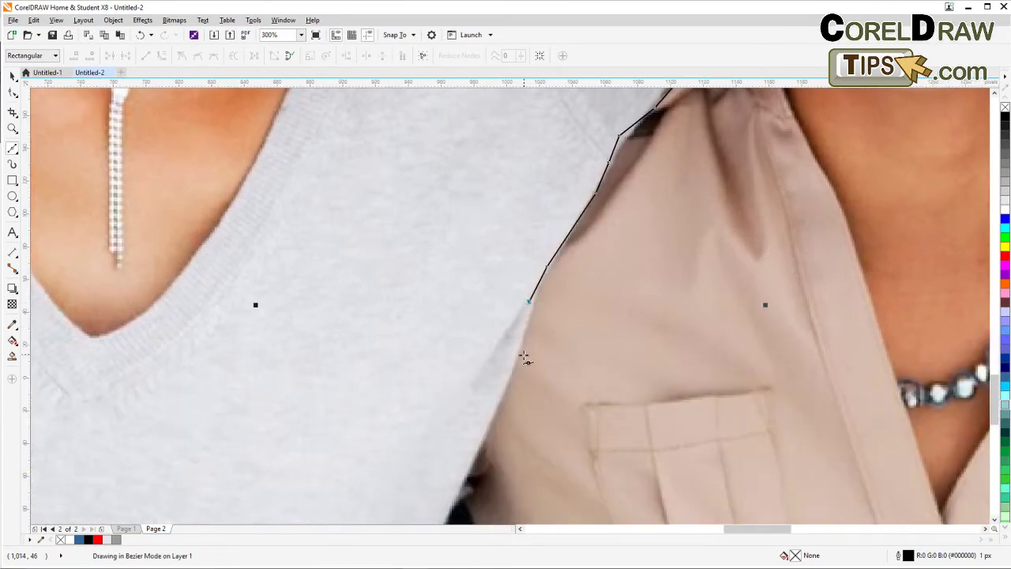
click(514, 364)
drag(481, 412, 479, 392)
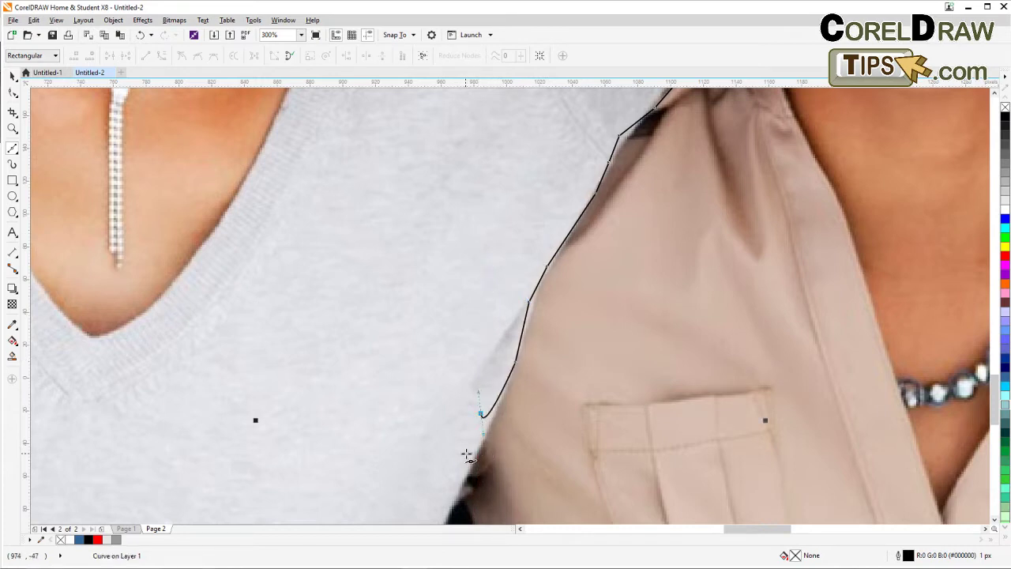
click(469, 458)
drag(471, 498, 501, 237)
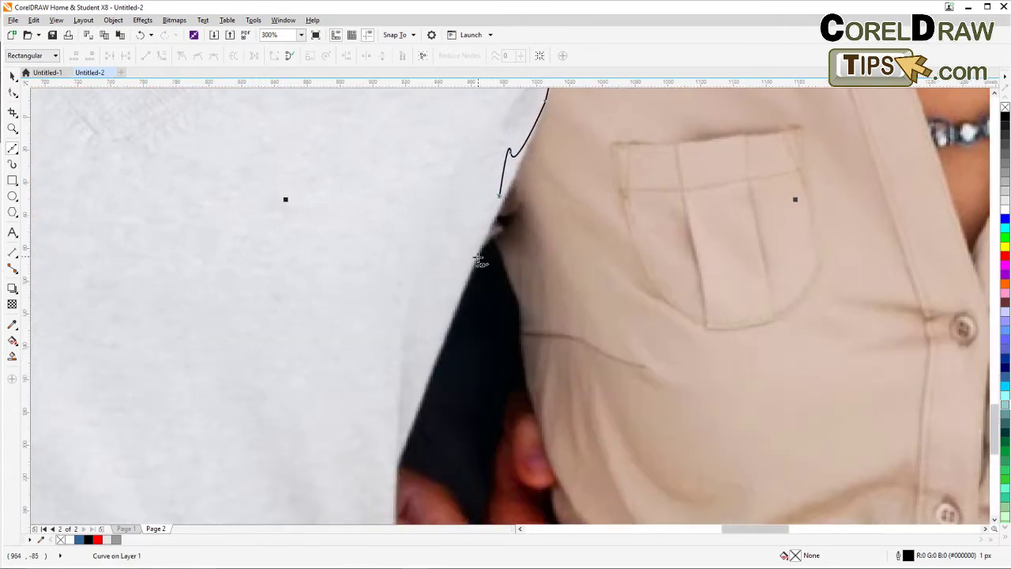
Trace the sweater's side along the dark gap down to just above the hand at her waist.
click(478, 257)
click(450, 320)
click(432, 371)
click(398, 454)
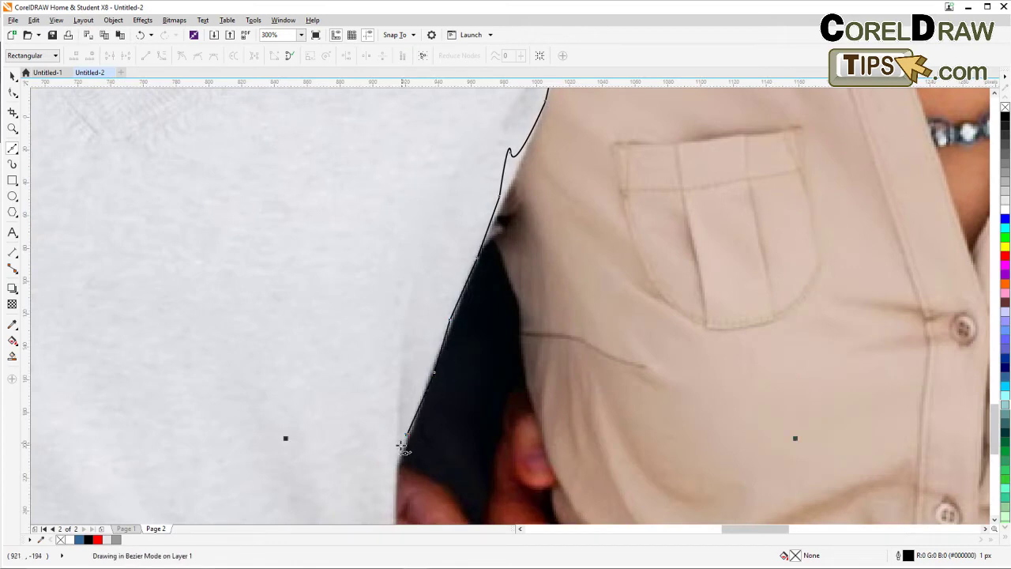
Extend the path down the sweater's edge and across the hand at the waist to the top of its curled fingers.
scroll(398, 454, down, 2)
drag(414, 475, 424, 307)
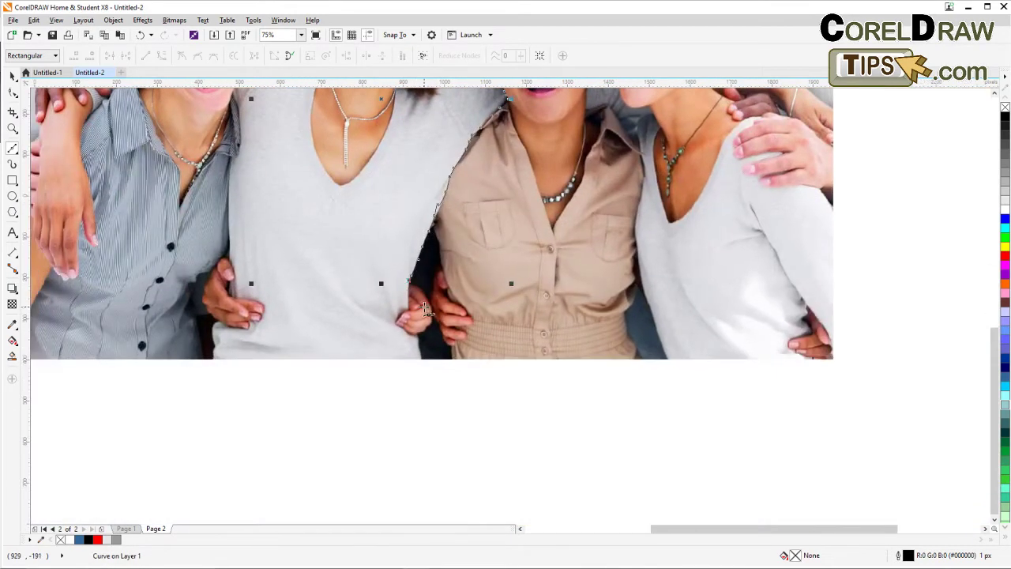
scroll(415, 303, up, 1)
click(403, 276)
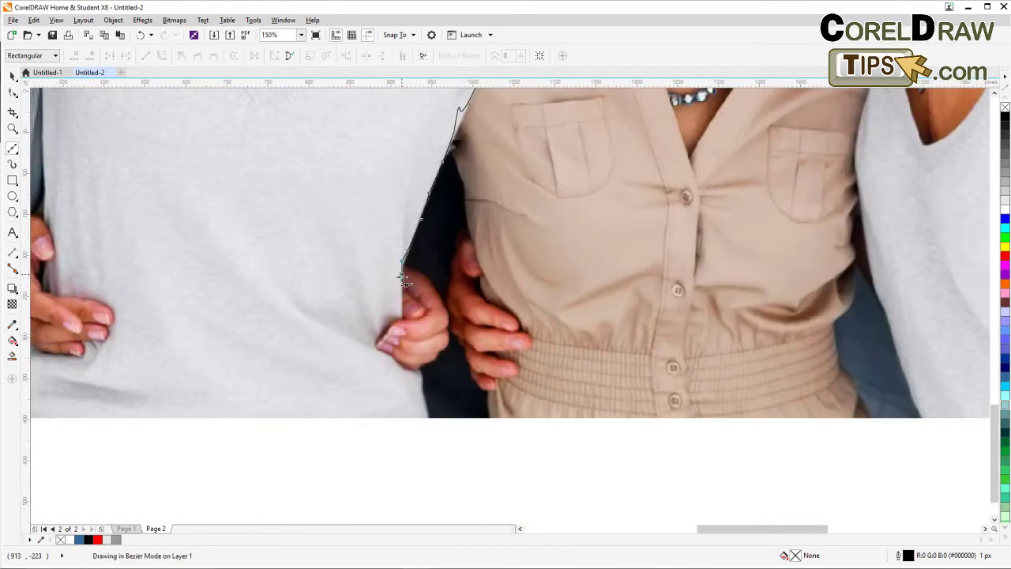
click(402, 315)
scroll(397, 335, up, 1)
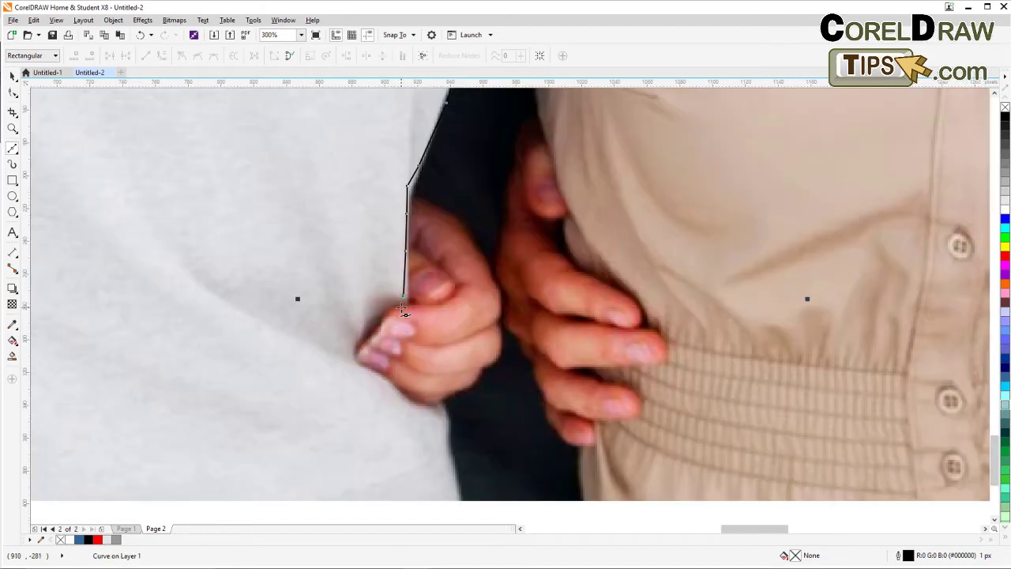
Trace the path around the curled fingertips and under the hand back to the sweater's outer edge.
click(397, 306)
click(385, 318)
click(377, 328)
click(365, 339)
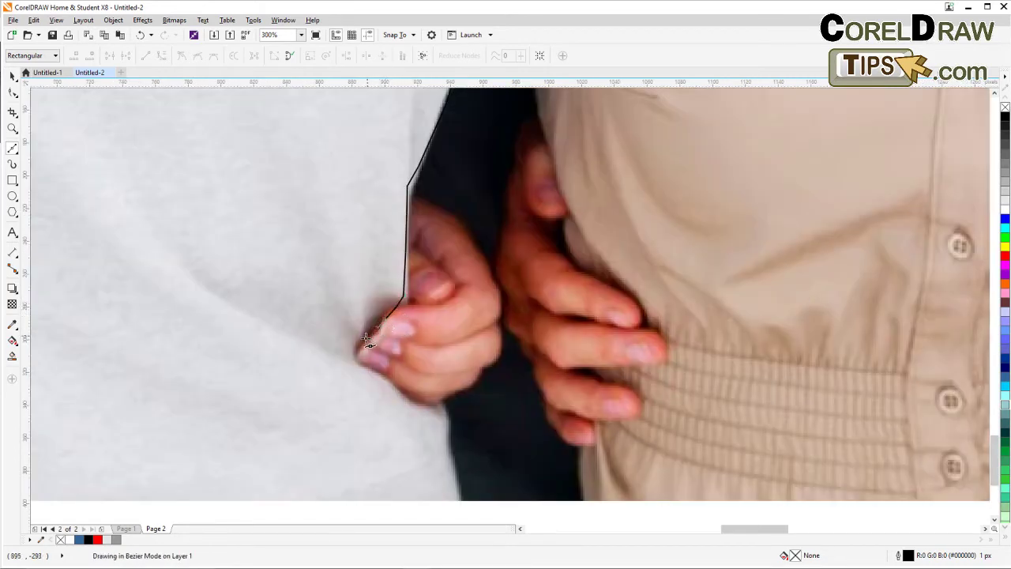
click(356, 354)
click(379, 378)
click(401, 390)
click(444, 406)
Trace the sweater's side past the photo's lower border and run a straight segment beneath it to the sweater's opposite corner.
drag(467, 445, 475, 200)
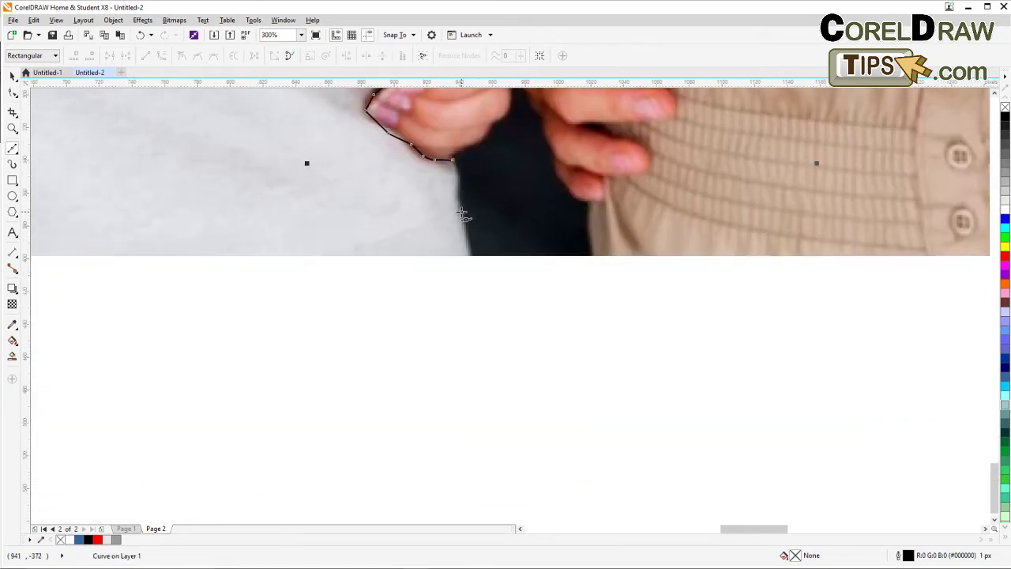
click(462, 213)
click(470, 255)
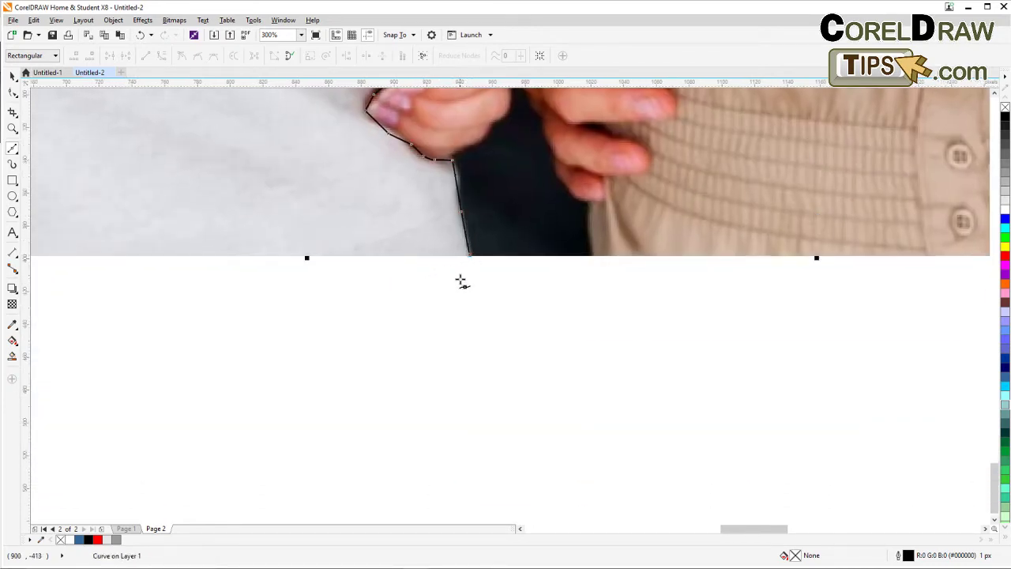
click(469, 264)
drag(285, 248, 693, 314)
drag(427, 300, 672, 326)
click(285, 361)
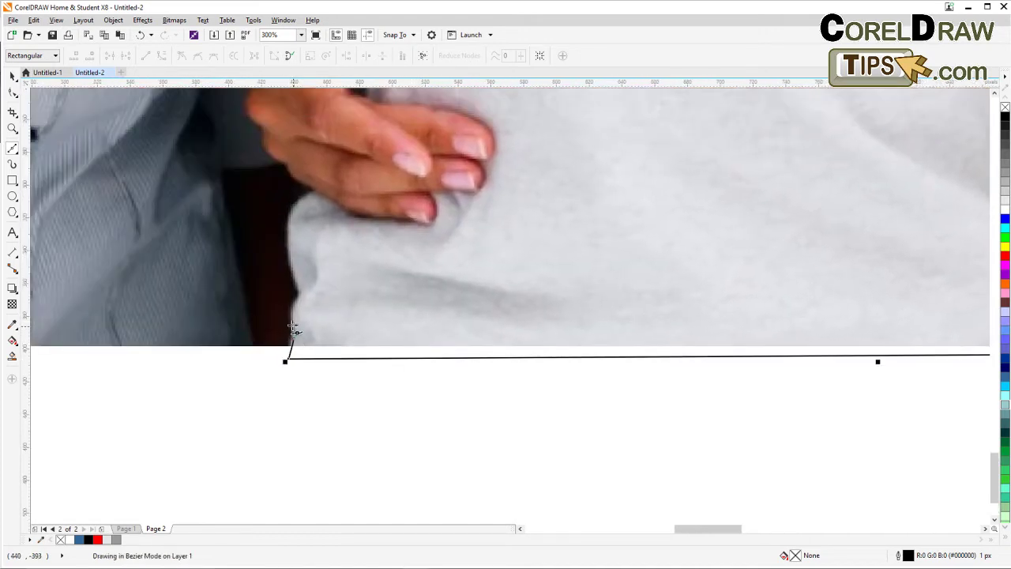
Trace the sweater's lower edge upward along the dark gap to the underside of the other hand.
click(297, 283)
click(290, 248)
click(299, 210)
click(313, 196)
Trace along the underside of the lowest finger, around its tip, and under the next fingertip.
click(345, 210)
click(360, 220)
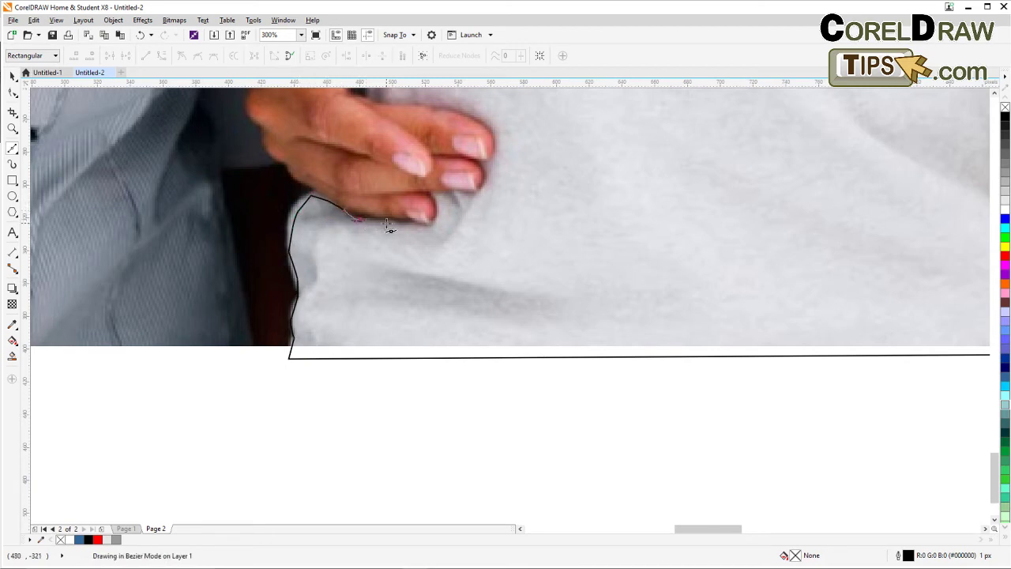
click(396, 224)
click(427, 226)
click(438, 218)
click(433, 197)
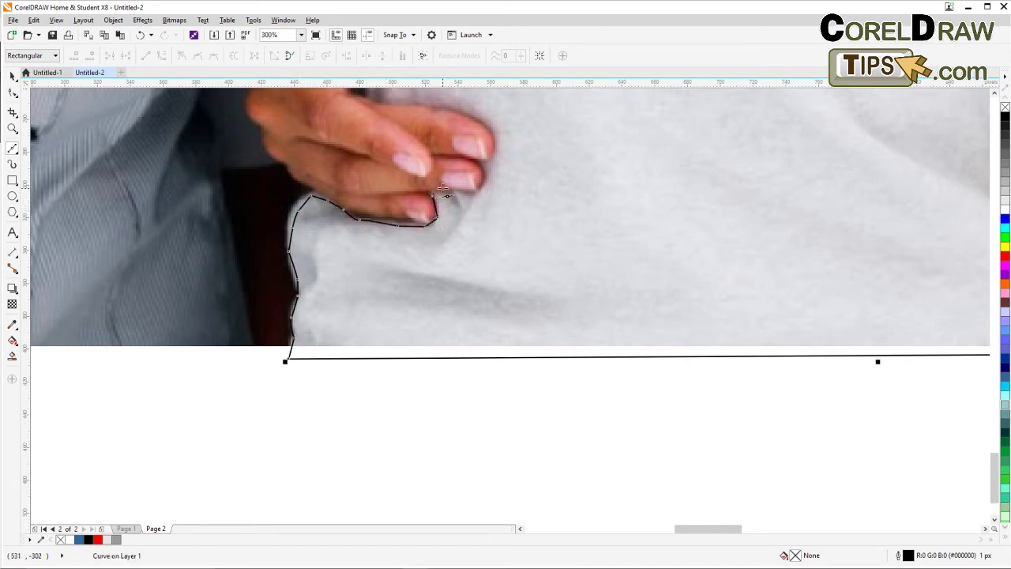
click(443, 190)
double_click(468, 193)
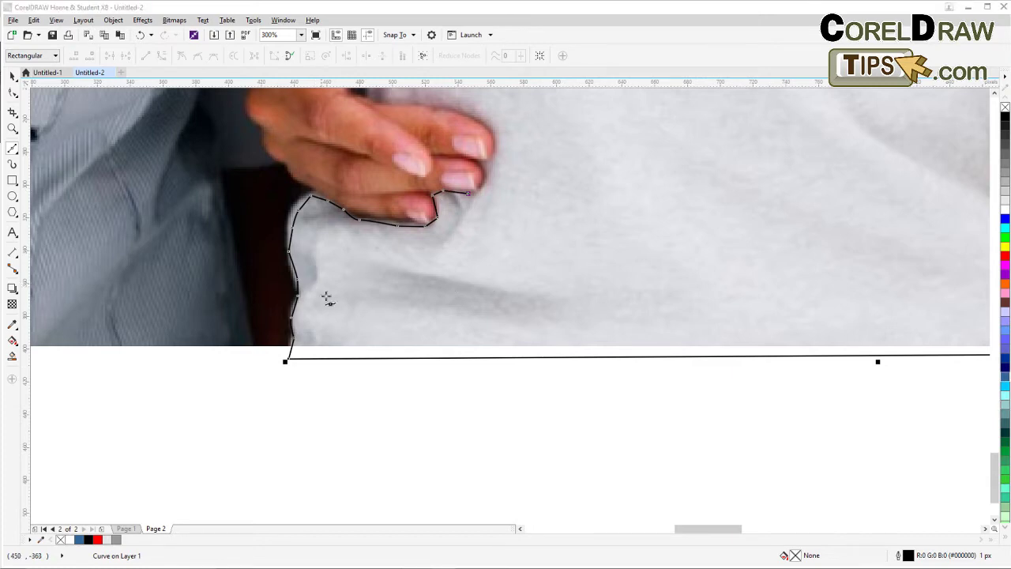
Continue the path around the remaining fingertips and back along the top of the uppermost finger.
click(490, 174)
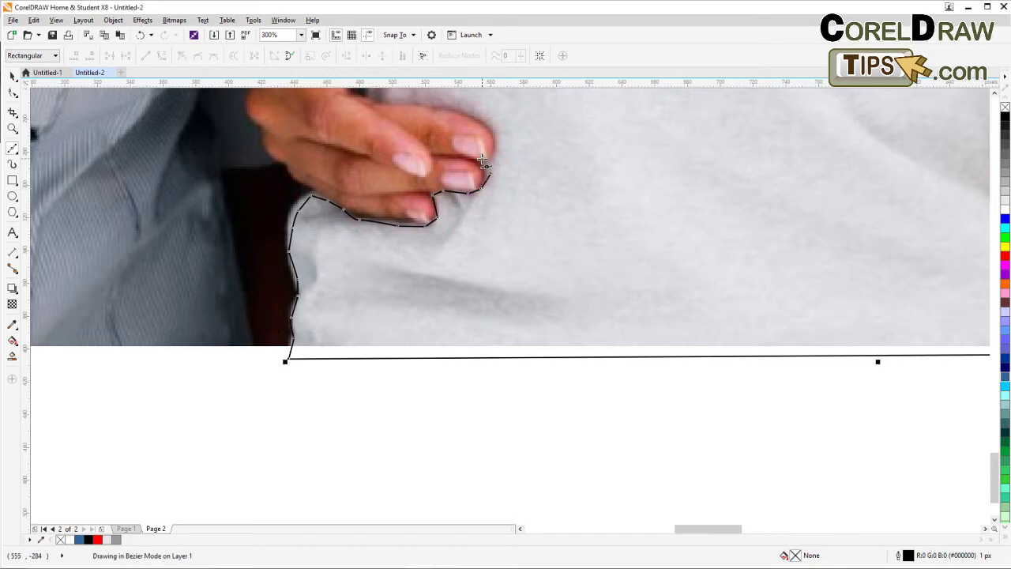
click(482, 159)
click(491, 141)
click(474, 119)
click(448, 111)
click(421, 105)
click(389, 103)
drag(427, 150, 486, 395)
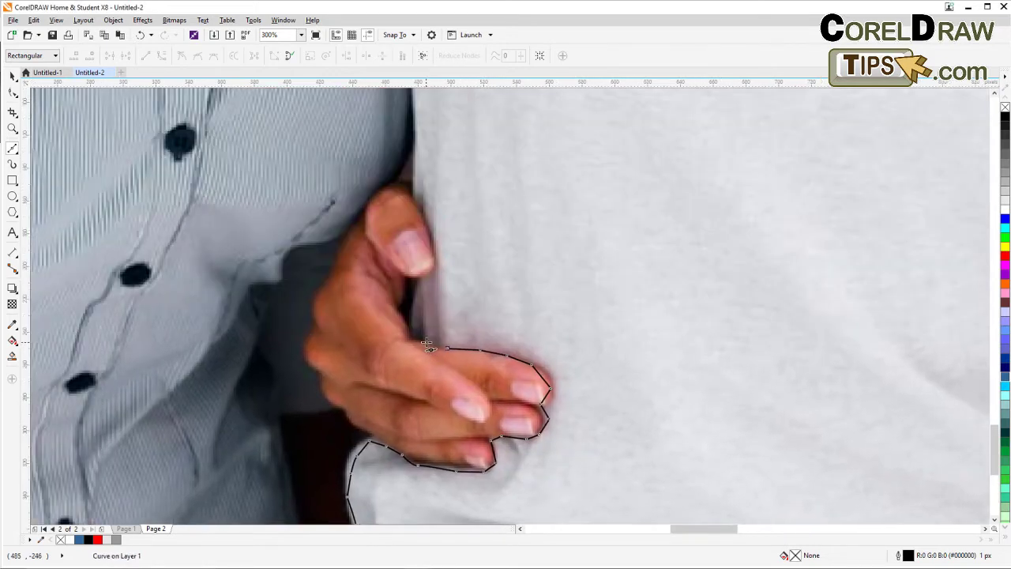
Trace up the gap between the hand and the sweater and around the thumb to its top.
click(424, 341)
click(411, 322)
click(419, 280)
click(434, 275)
click(439, 255)
click(432, 232)
click(416, 200)
Extend the path up the sweater's side along the striped shirt toward the shirt's collar.
drag(482, 158, 541, 399)
scroll(527, 349, down, 1)
click(500, 311)
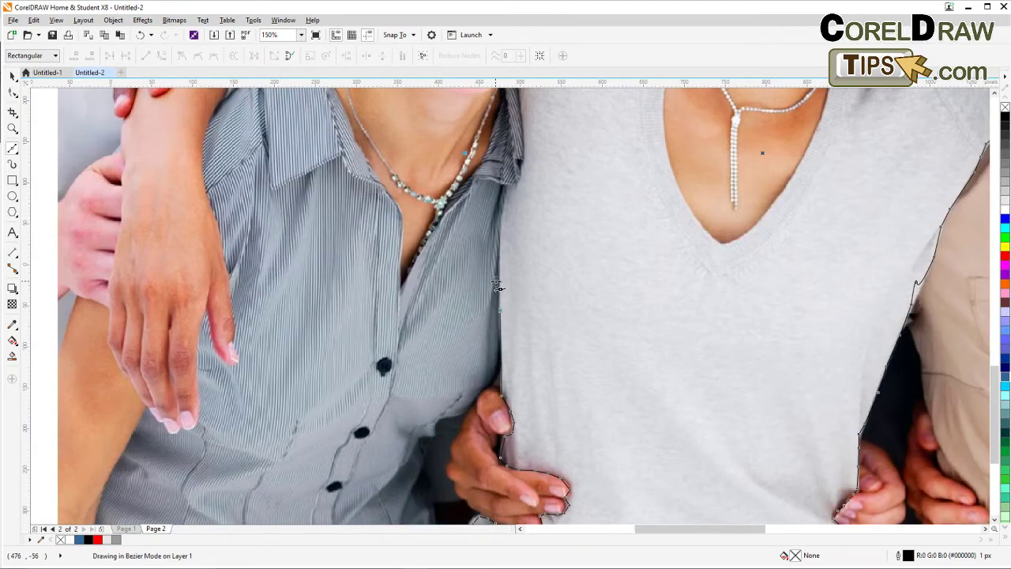
click(498, 265)
click(502, 225)
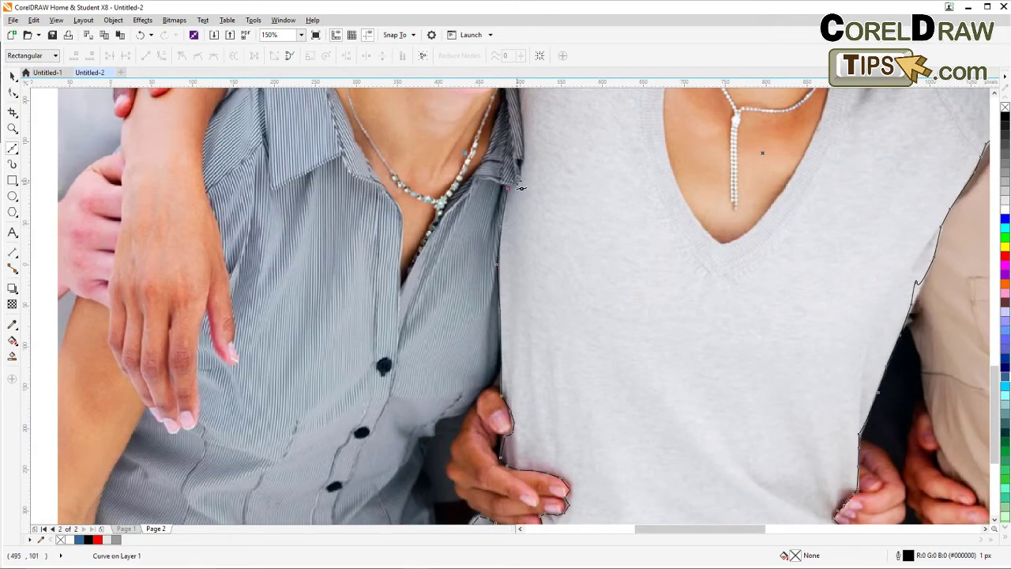
Trace the sweater boundary along the striped shirt's collar up to the blonde woman's jaw.
drag(573, 140, 625, 371)
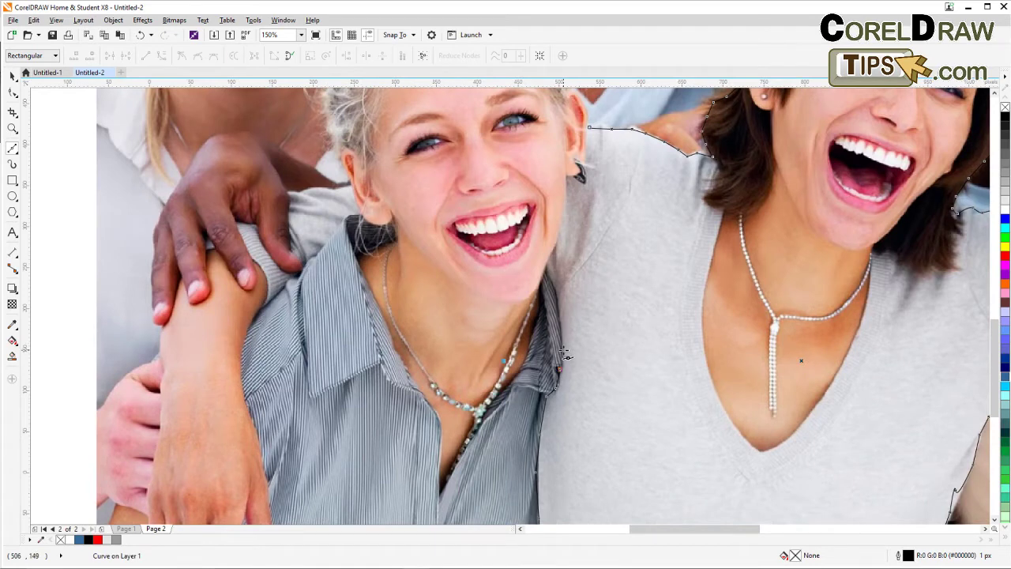
click(563, 350)
click(561, 320)
click(556, 295)
click(549, 271)
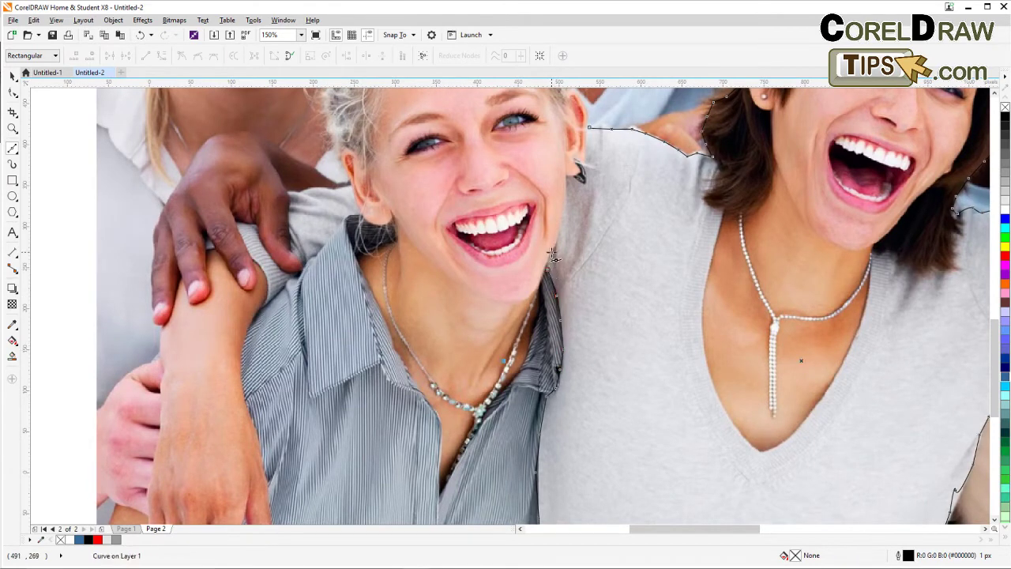
Trace along the blonde woman's jaw and earring, close the path at its starting node on the shoulder, and deselect it.
click(564, 213)
click(566, 174)
click(578, 175)
click(586, 179)
click(586, 158)
click(587, 141)
click(590, 128)
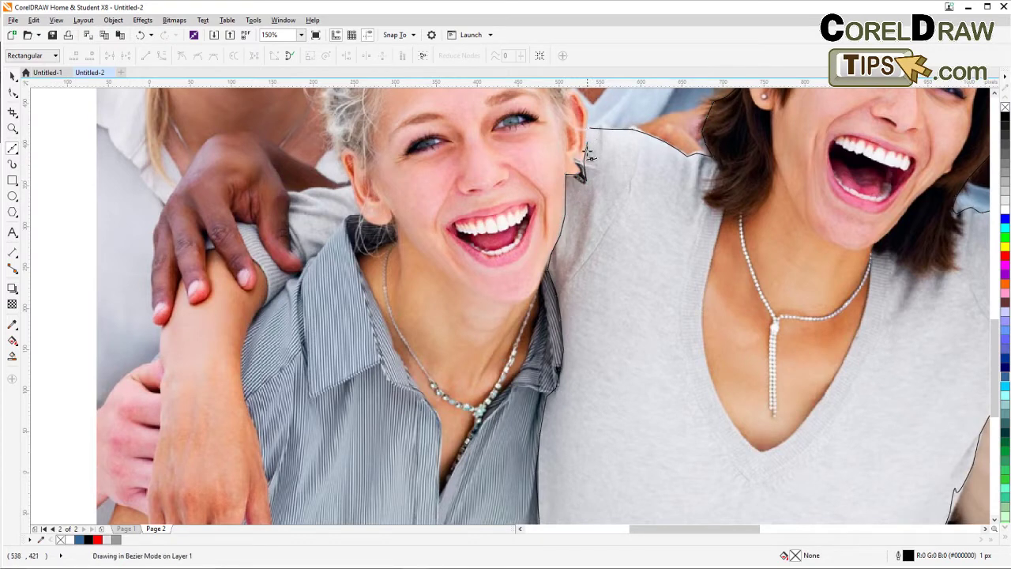
scroll(588, 239, down, 1)
scroll(577, 264, down, 1)
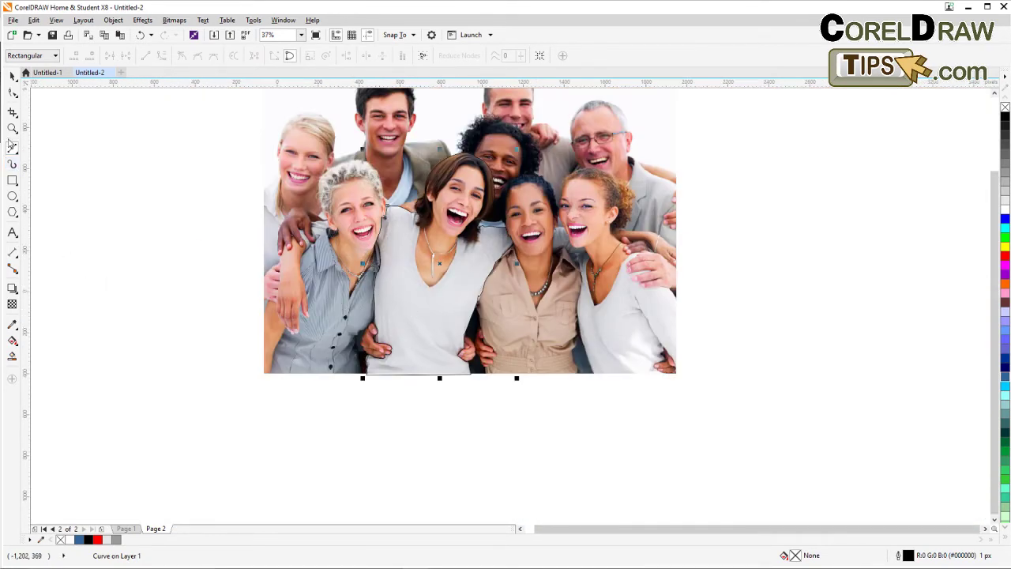
click(12, 76)
click(102, 226)
Move the closed outline off the photo onto the blank area to check its shape, and undo the move.
scroll(218, 363, up, 2)
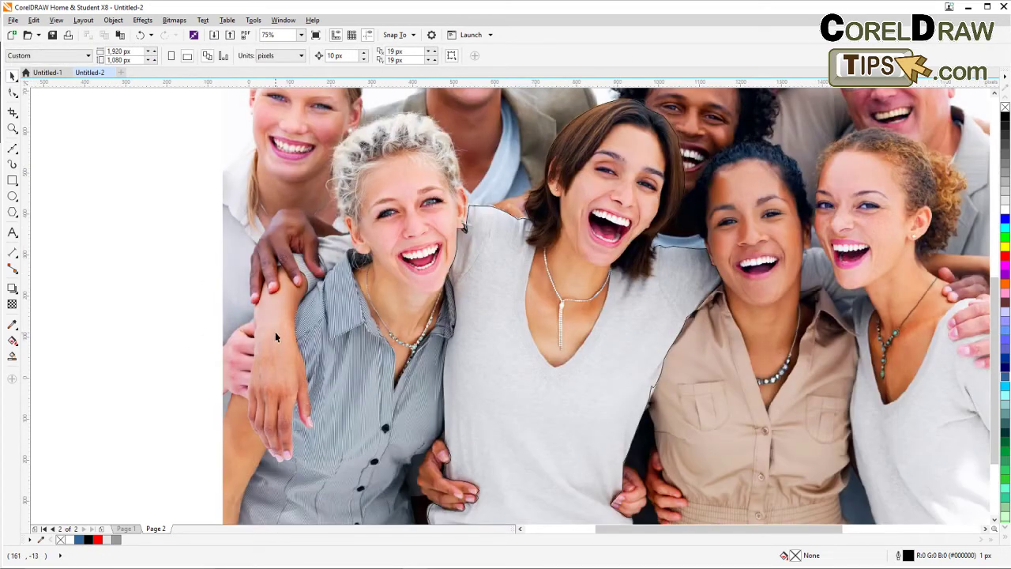
scroll(275, 337, up, 2)
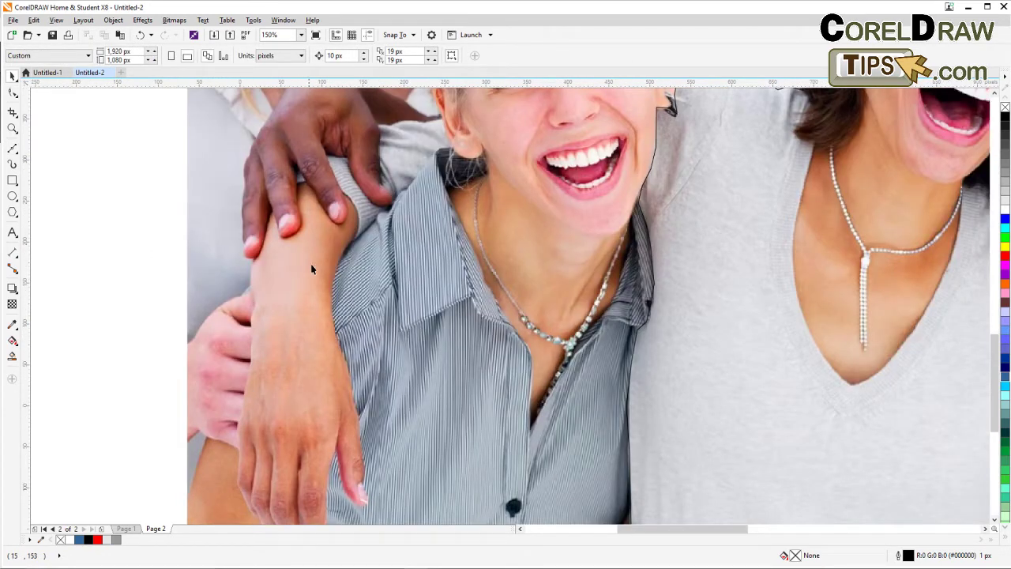
scroll(341, 270, down, 2)
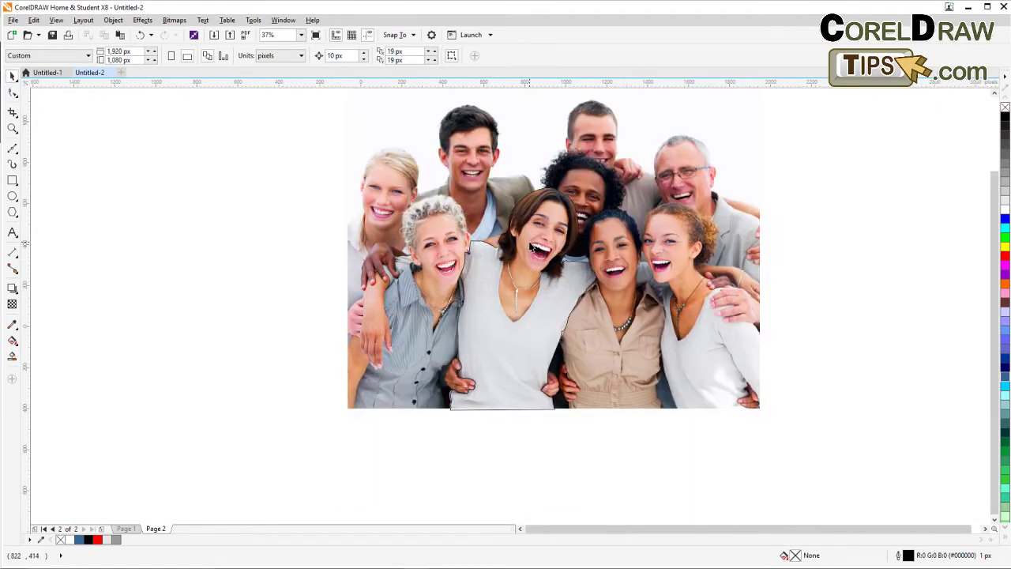
drag(536, 250, 230, 257)
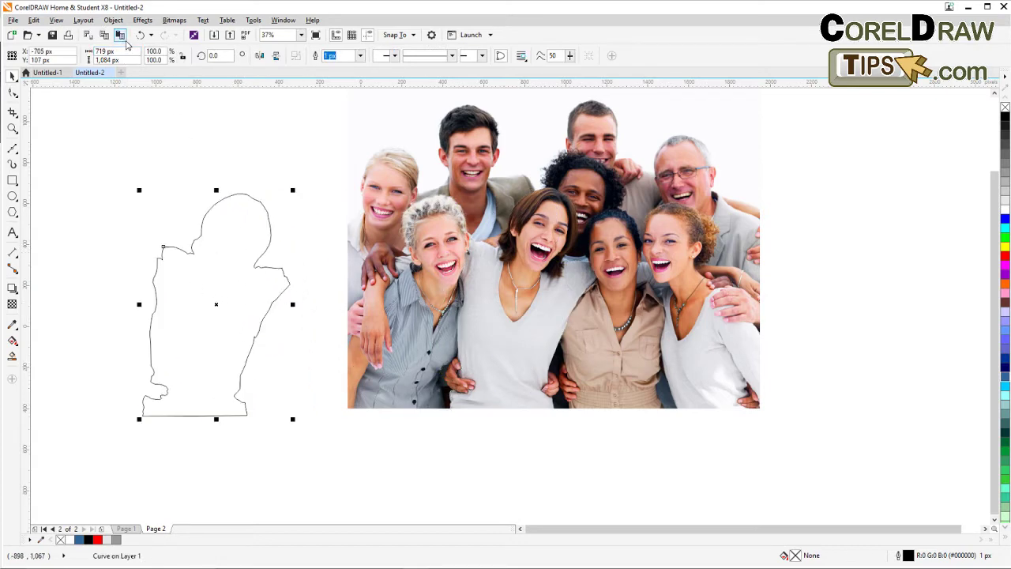
click(139, 36)
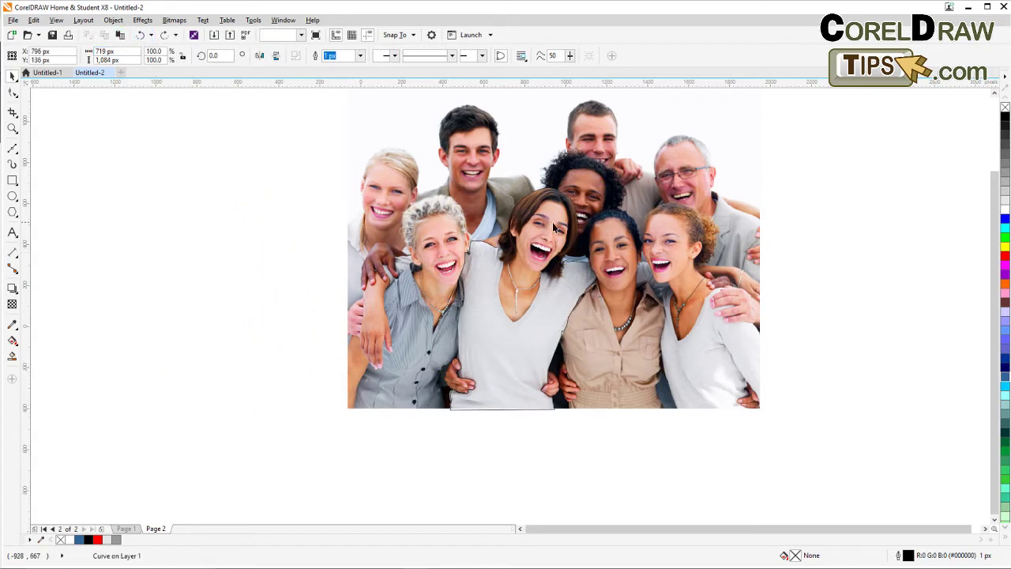
key(Escape)
PowerClip the group photo inside the outline traced around the central woman.
click(637, 204)
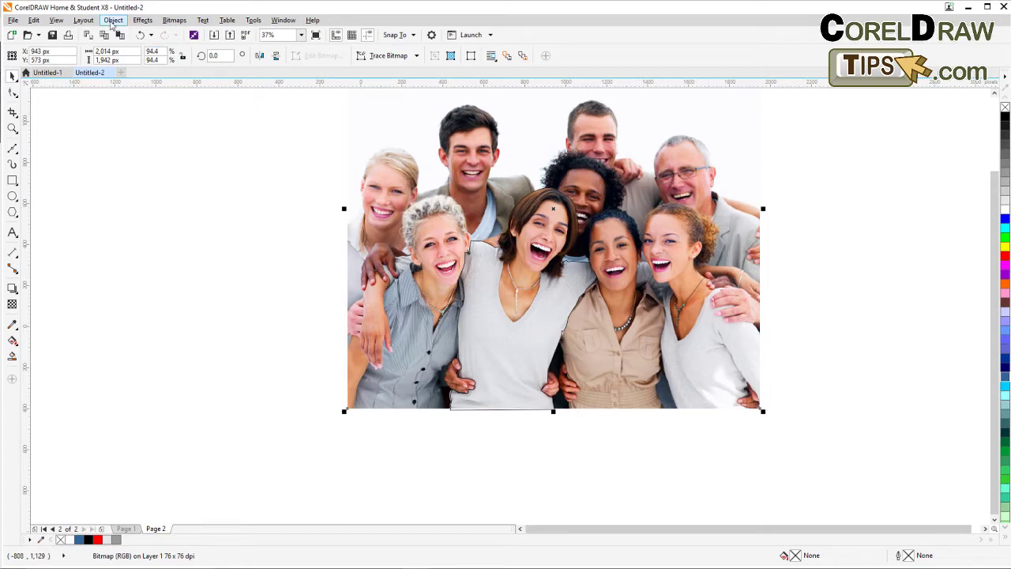
click(112, 21)
mouse_move(140, 79)
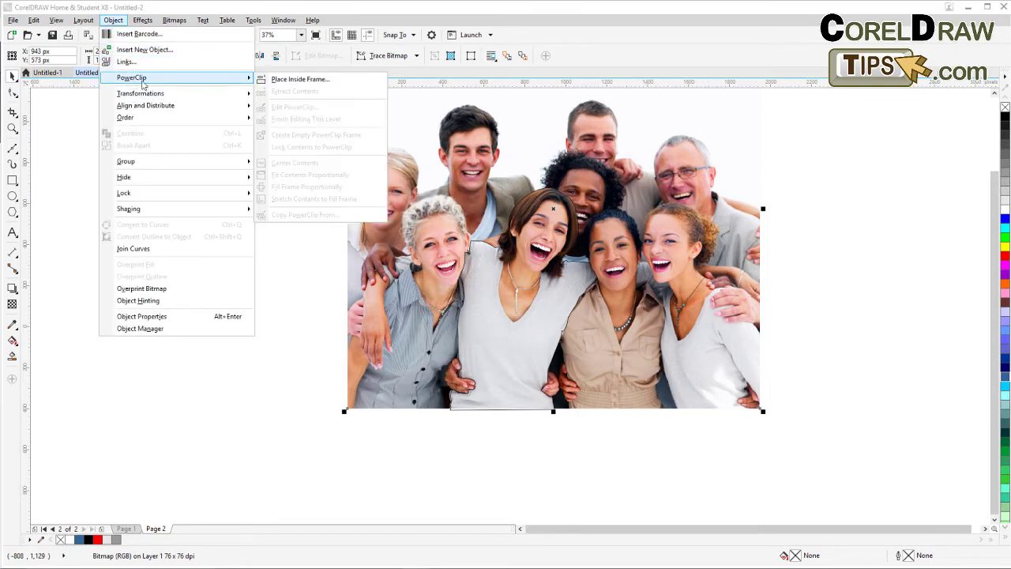
click(290, 81)
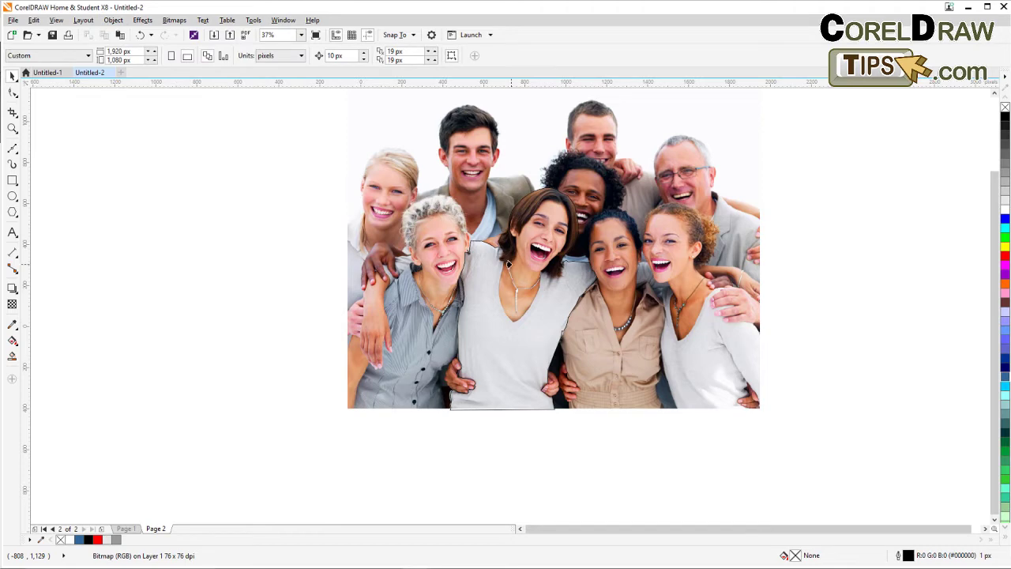
click(508, 264)
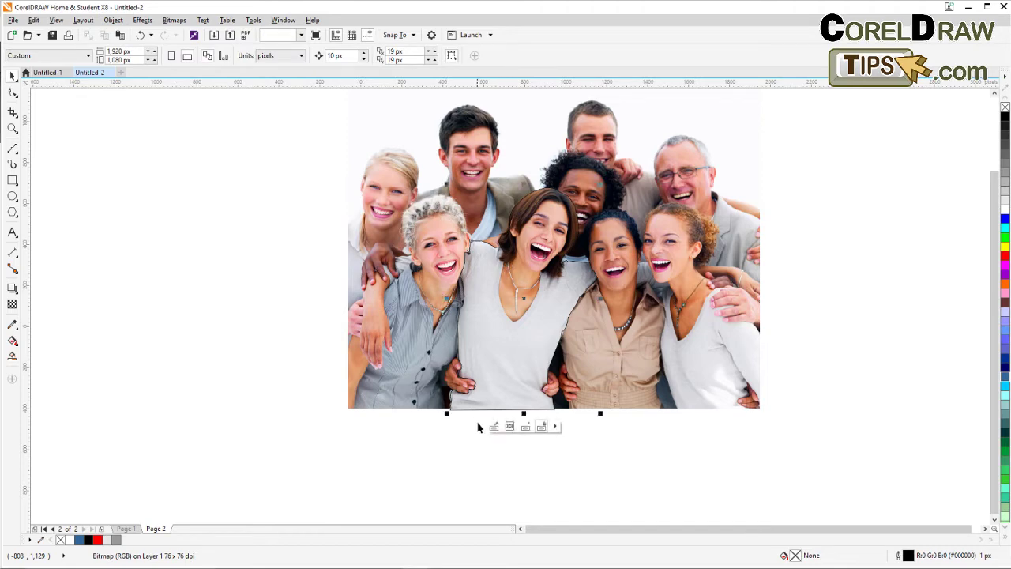
Move the clipped woman off the photo onto the blank area to check the cutout, and undo the move.
click(493, 468)
drag(480, 395, 214, 384)
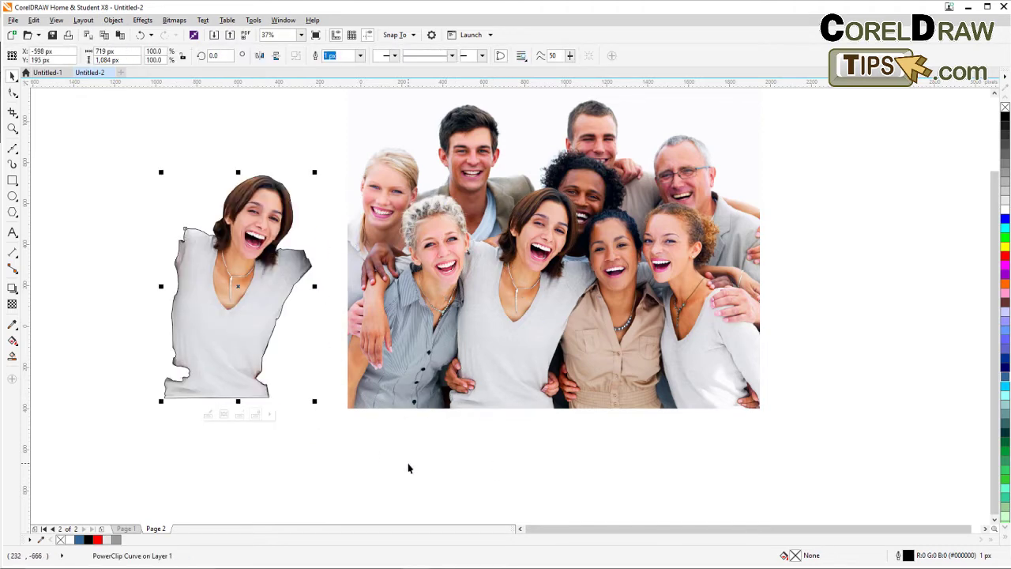
click(140, 35)
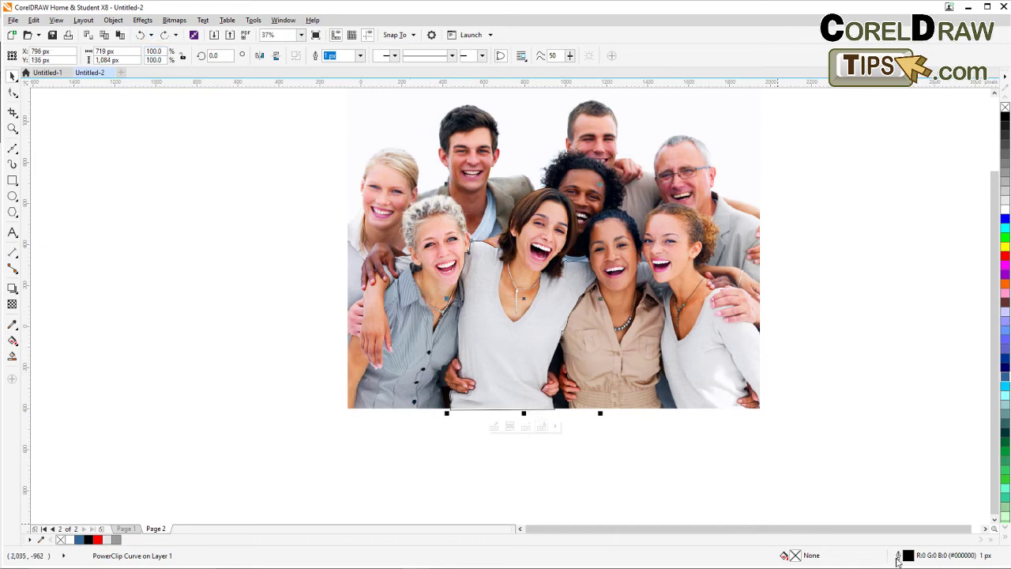
Set the outline width of the clipped woman's curve to None and deselect it.
double_click(899, 557)
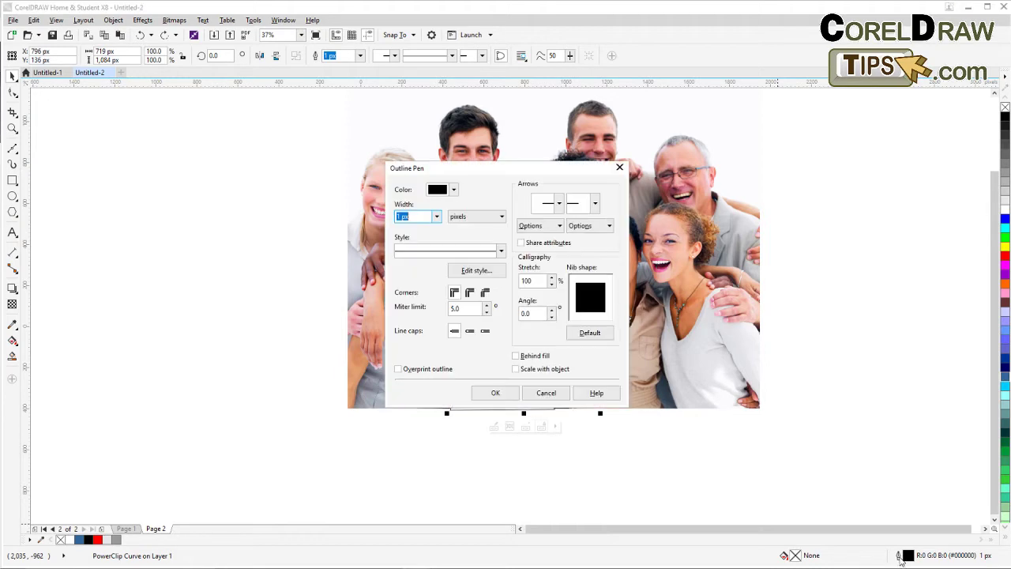
click(437, 217)
click(429, 229)
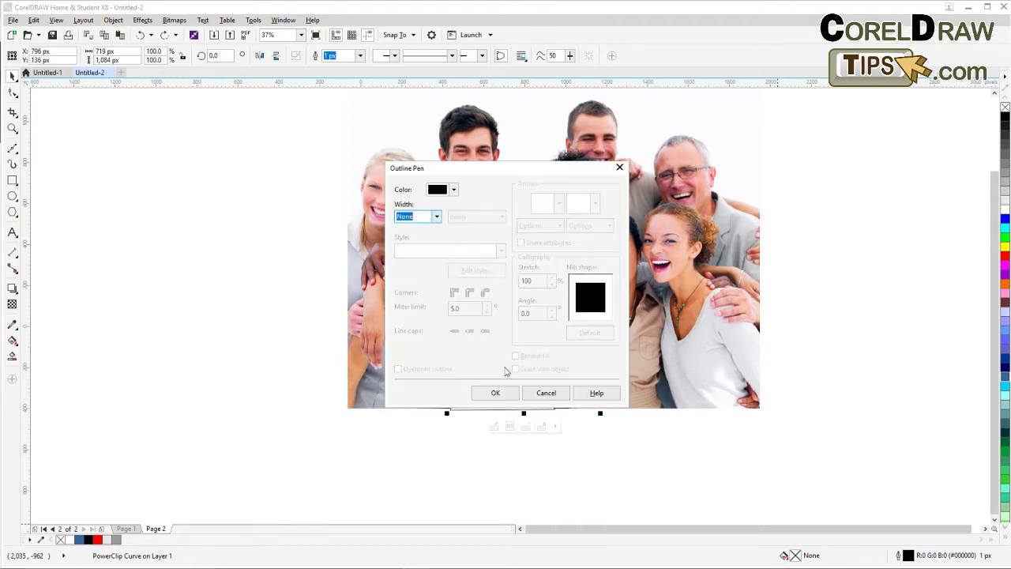
click(504, 393)
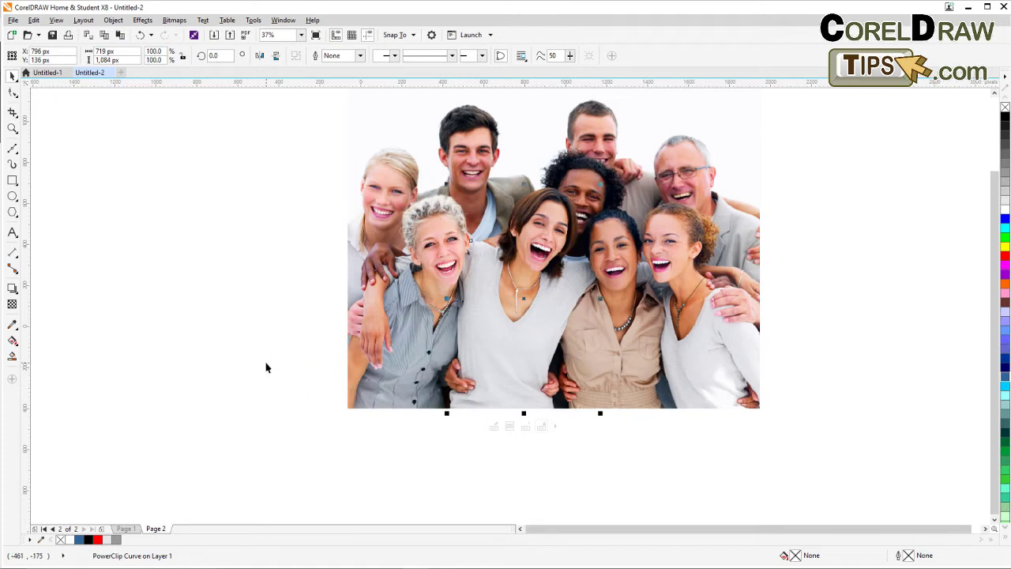
click(320, 343)
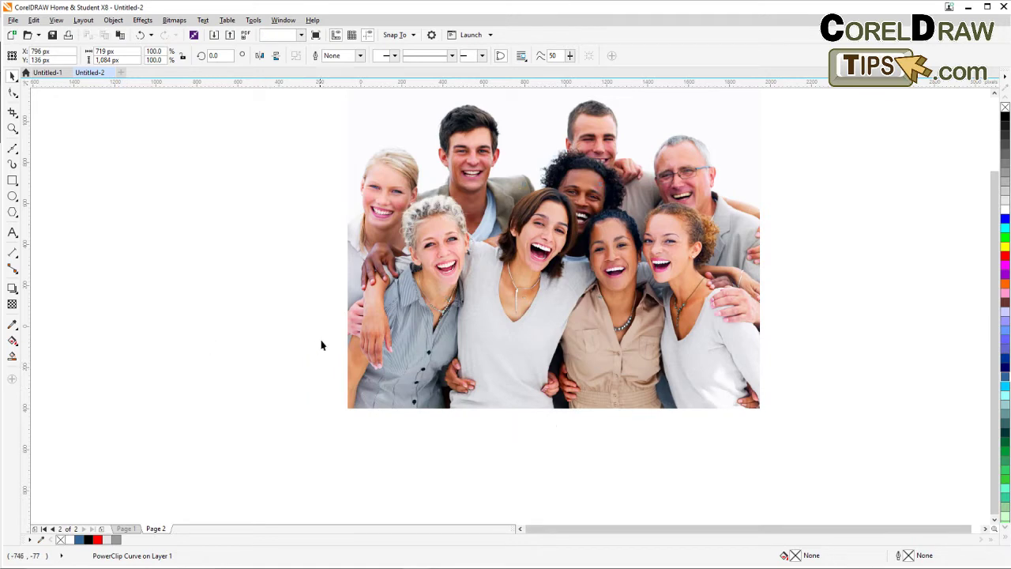
Convert the full group photo behind the cutout to a 300 dpi Grayscale (8-bit) bitmap and deselect it.
scroll(431, 283, down, 2)
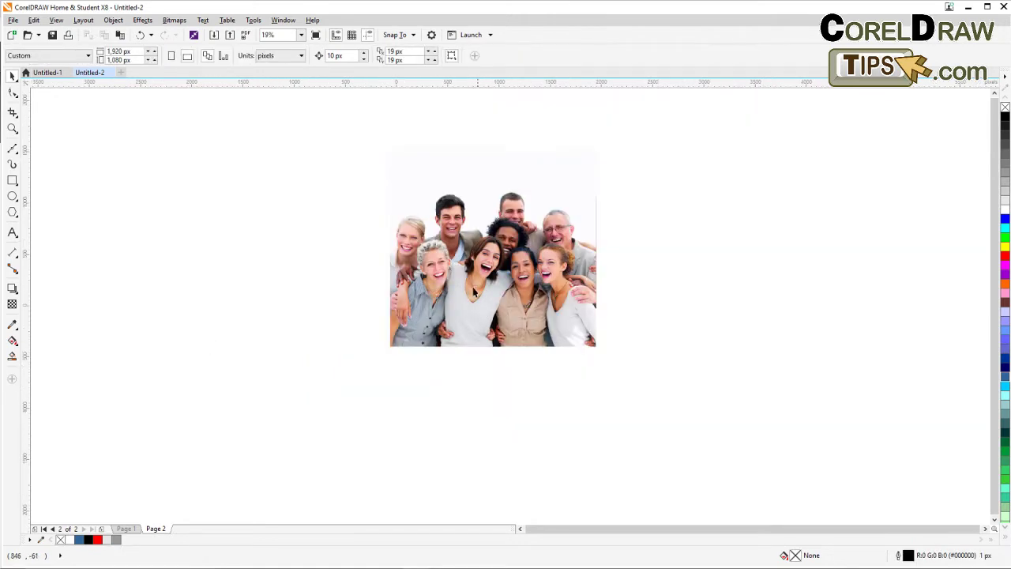
click(449, 163)
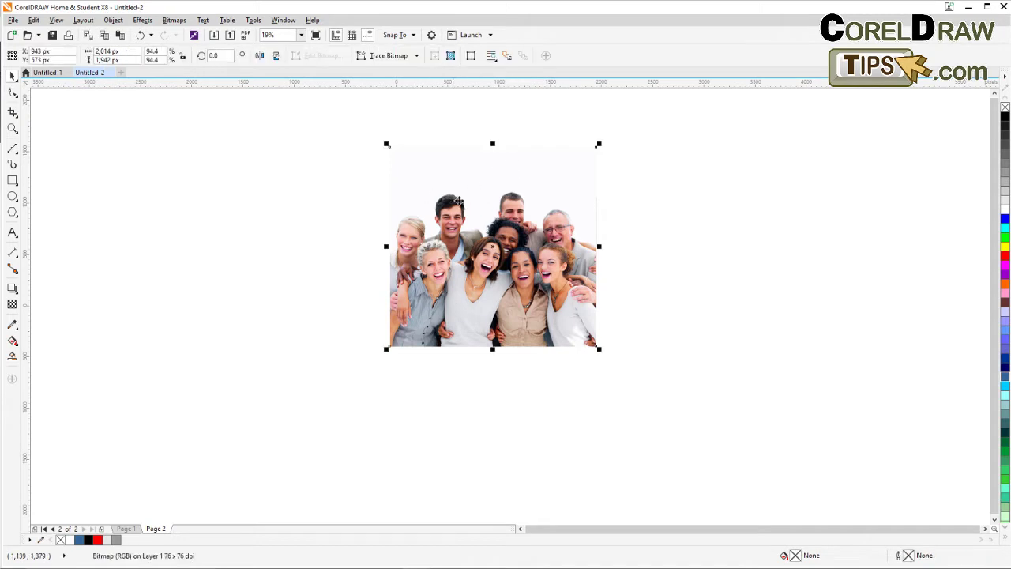
scroll(508, 222, up, 2)
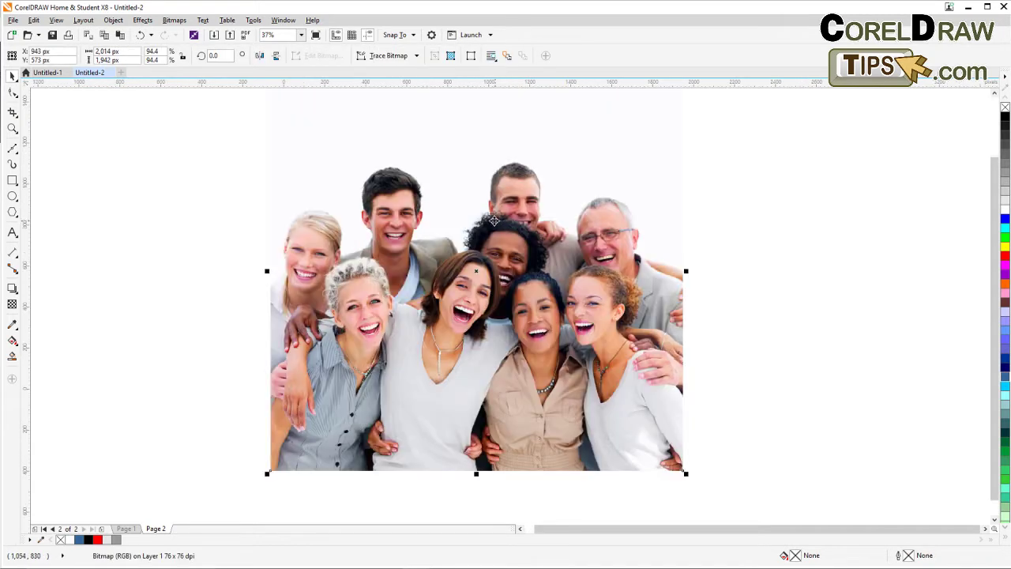
click(175, 19)
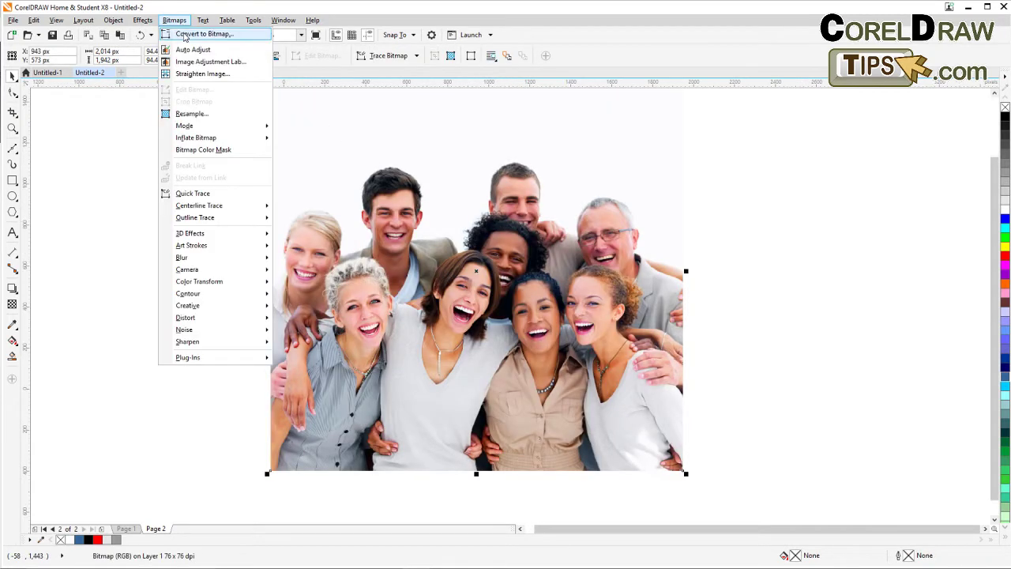
click(190, 34)
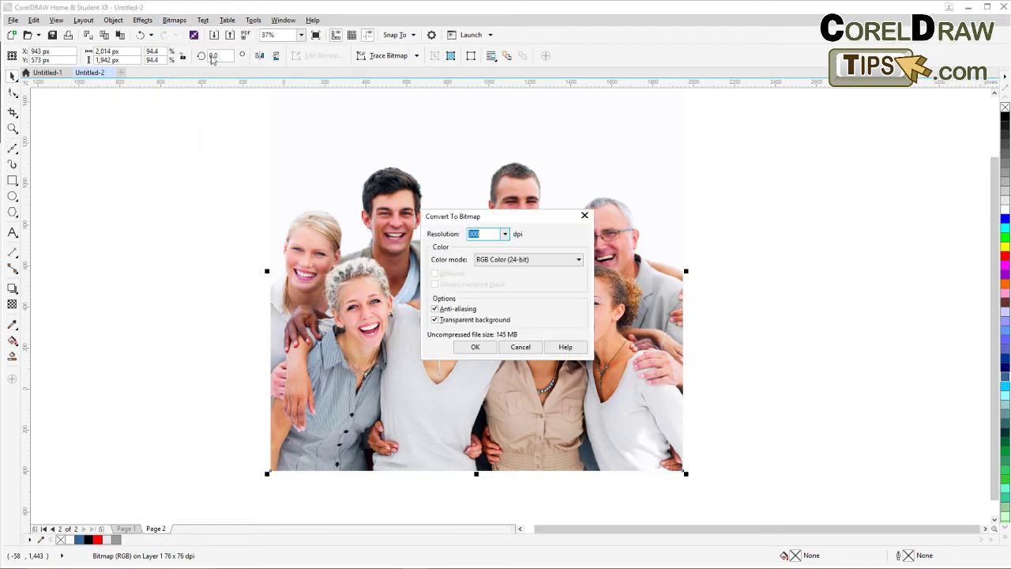
click(528, 263)
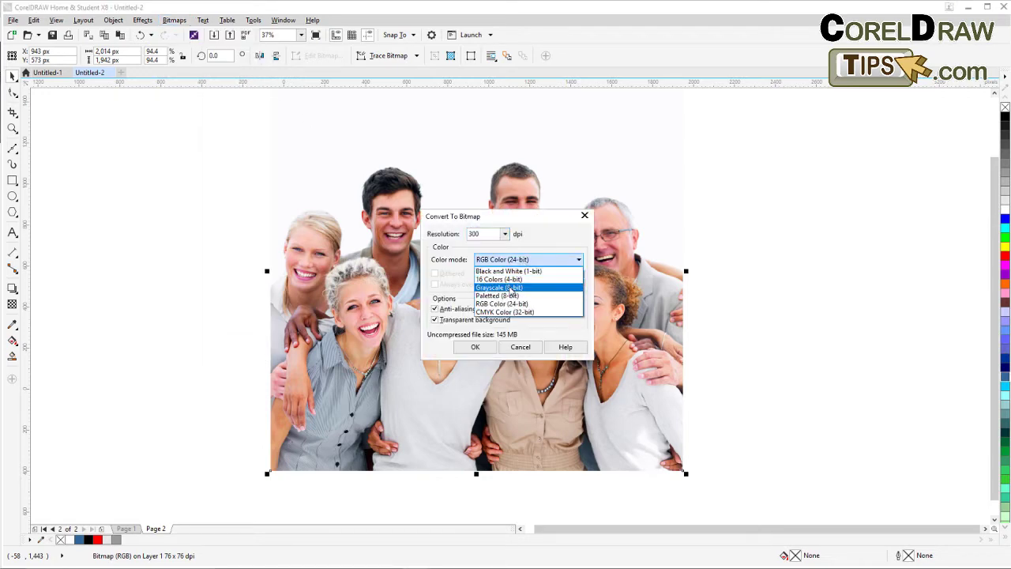
click(511, 288)
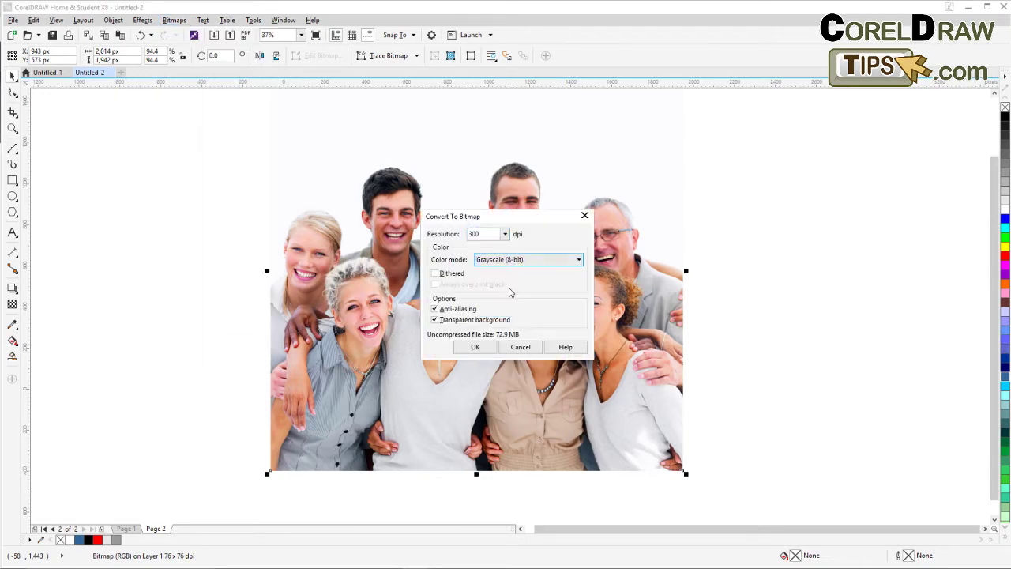
click(475, 348)
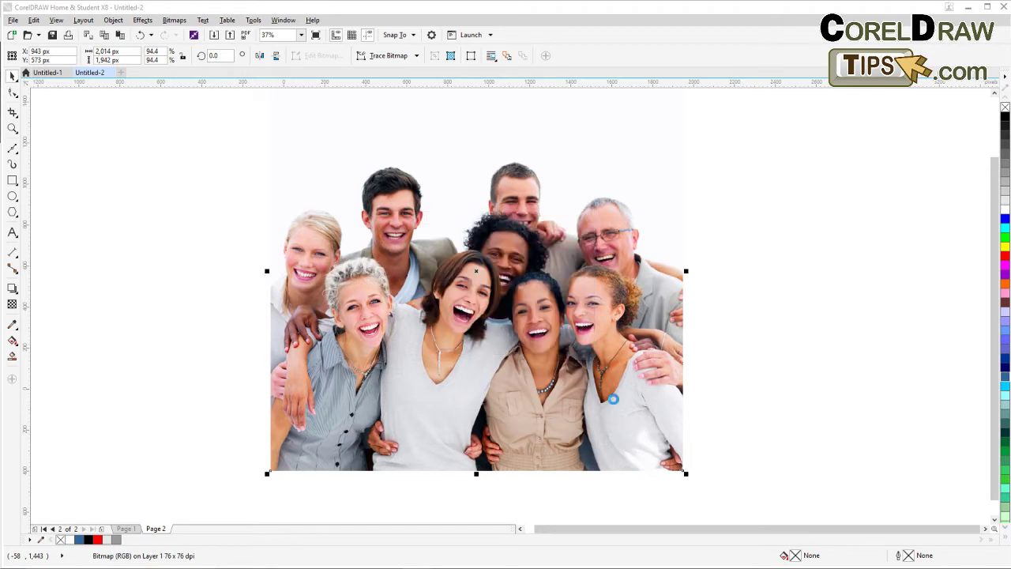
click(766, 446)
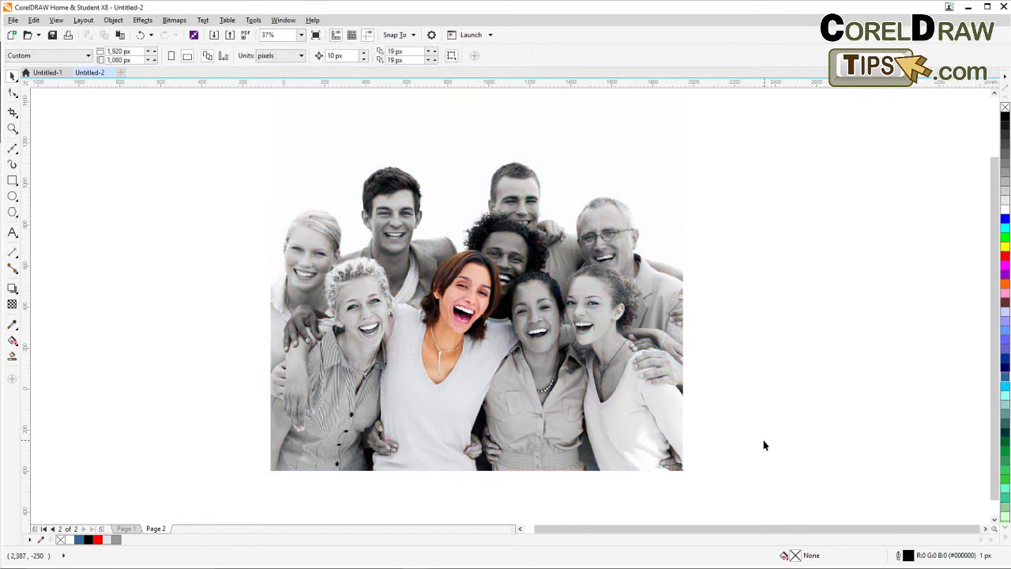
Examine the central woman's cutout against the surrounding group photo, both up close and at full view.
click(12, 128)
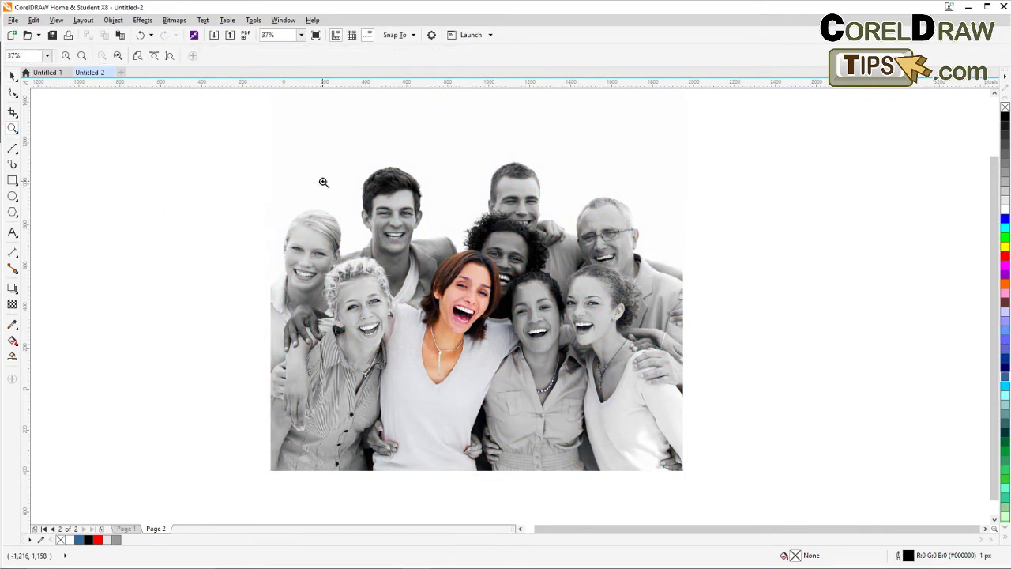
drag(297, 163, 670, 425)
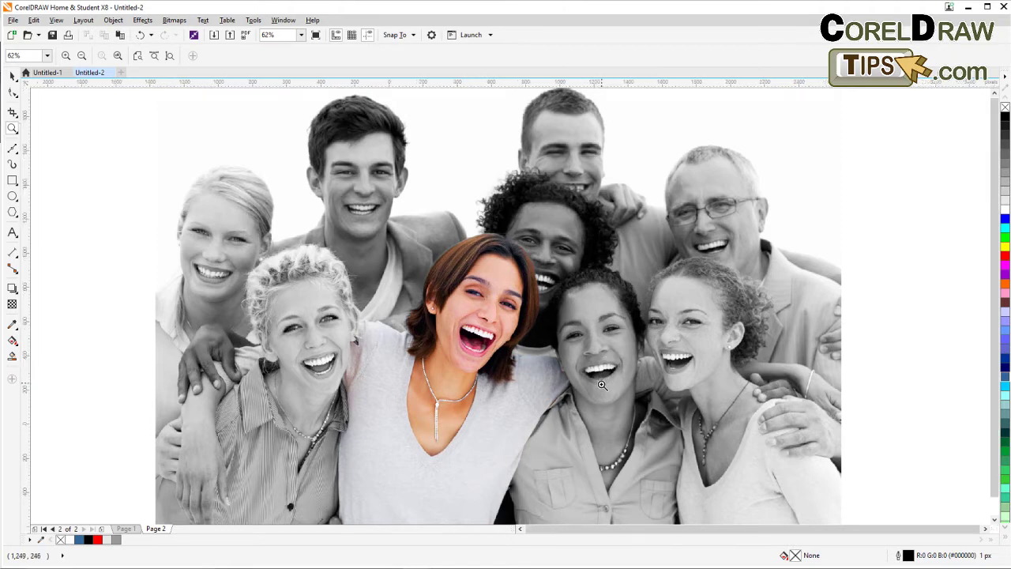
right_click(603, 378)
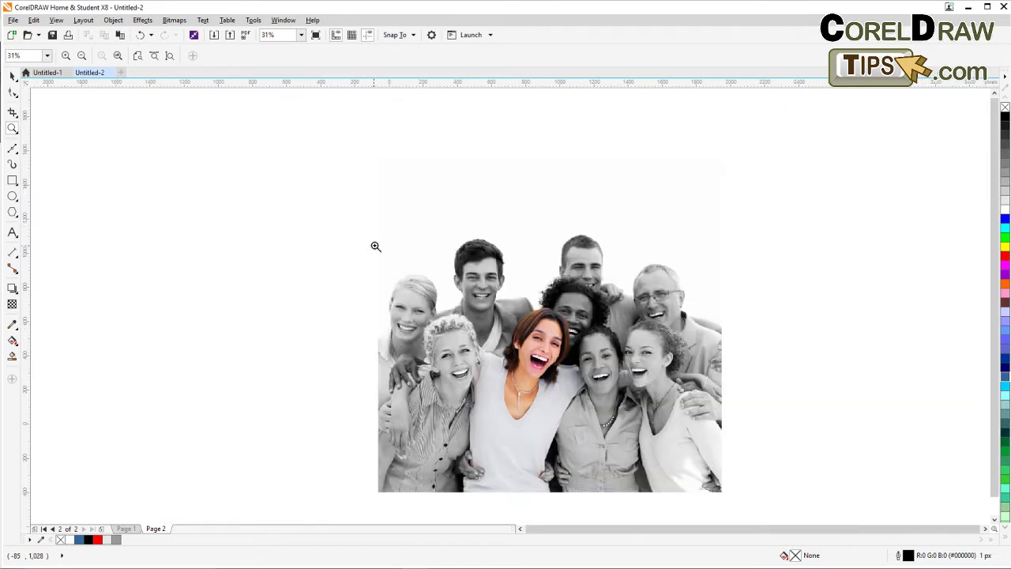
drag(376, 230, 727, 475)
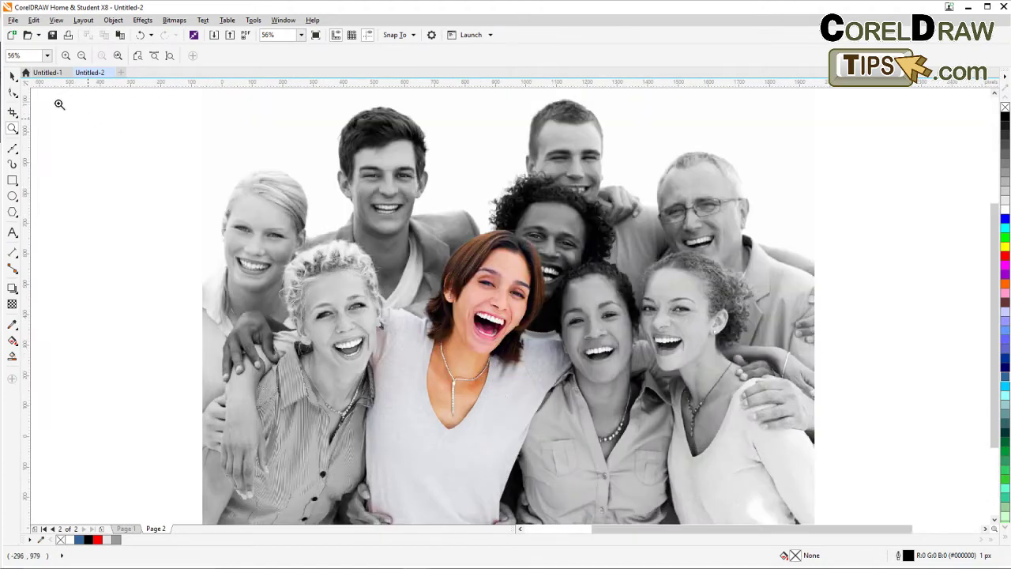
click(12, 75)
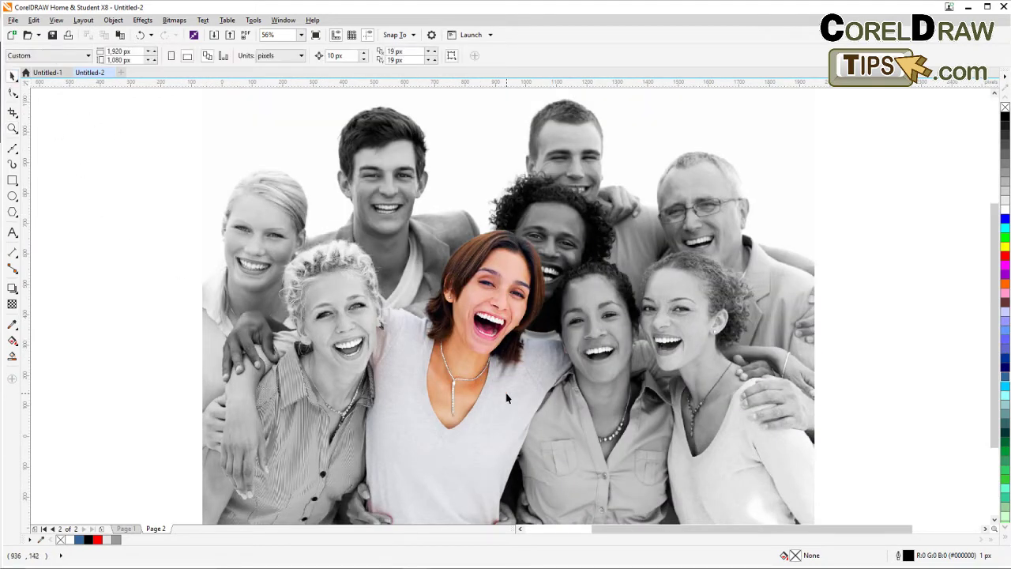
scroll(507, 401, down, 3)
scroll(506, 401, up, 2)
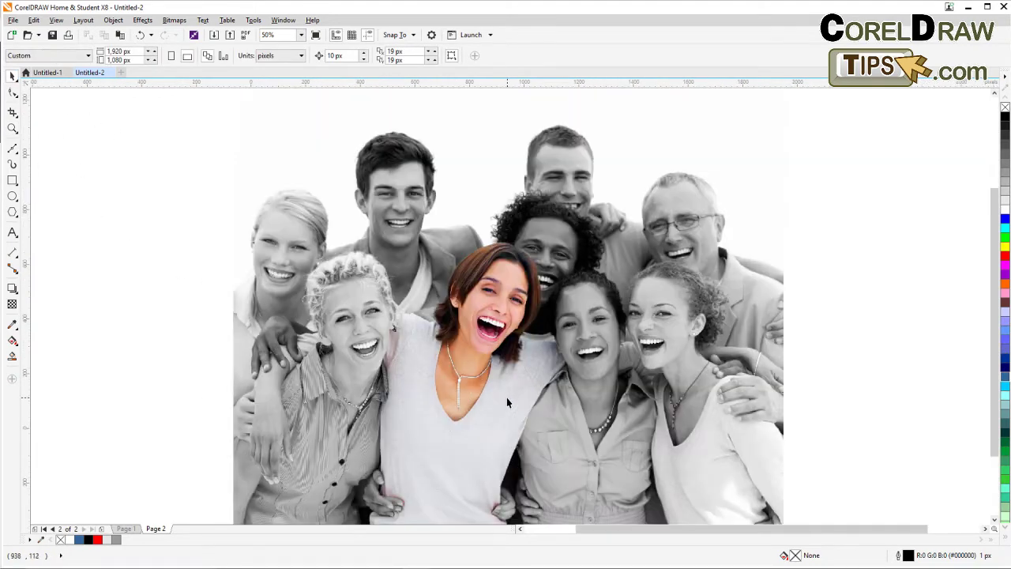
scroll(507, 397, down, 2)
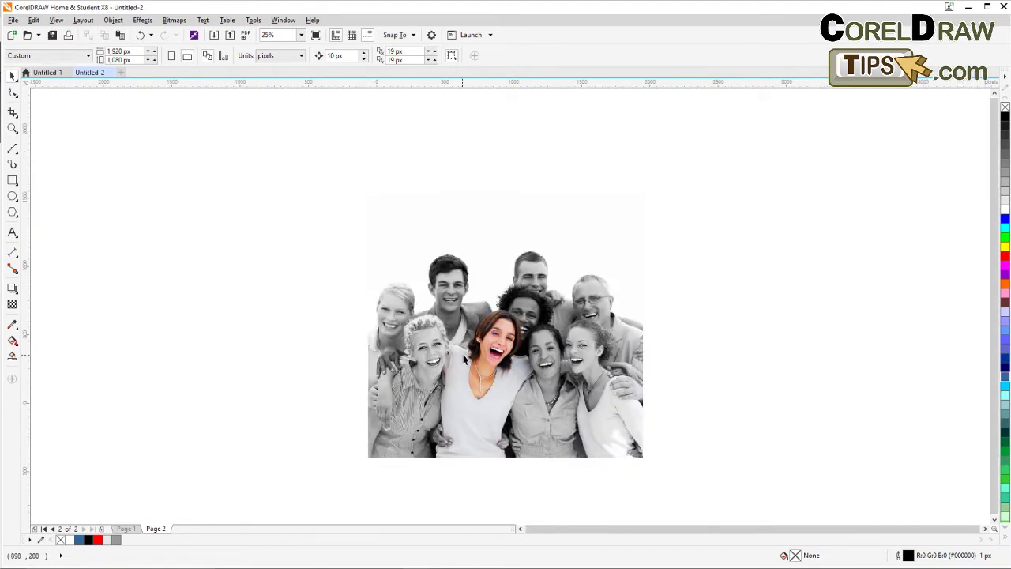
Undo the grayscale conversion of the group photo and deselect the photo.
click(140, 35)
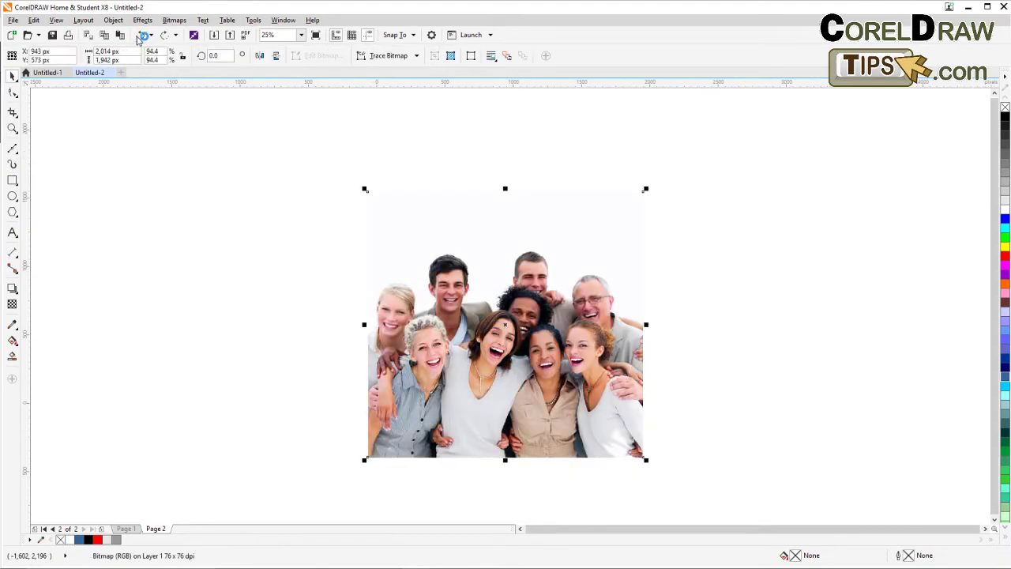
click(732, 334)
scroll(561, 306, up, 2)
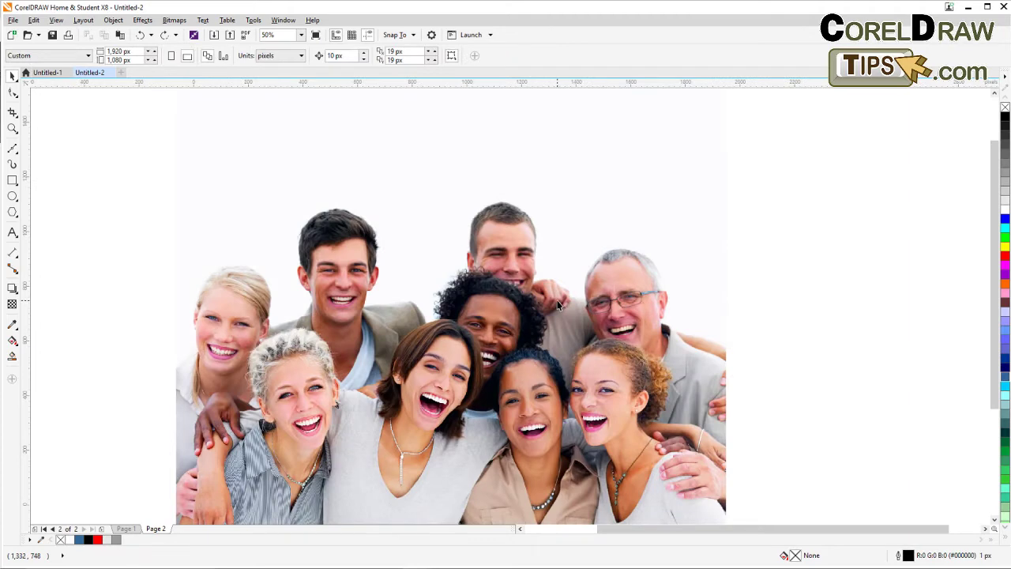
scroll(518, 385, down, 2)
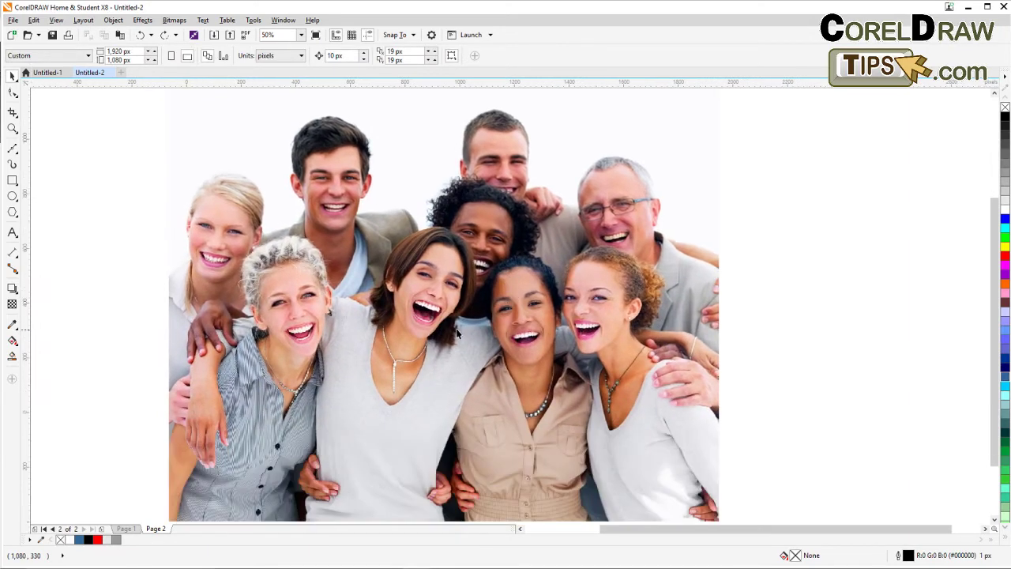
Select the clipped central woman, move her sideways across the photo, and undo the move.
click(423, 297)
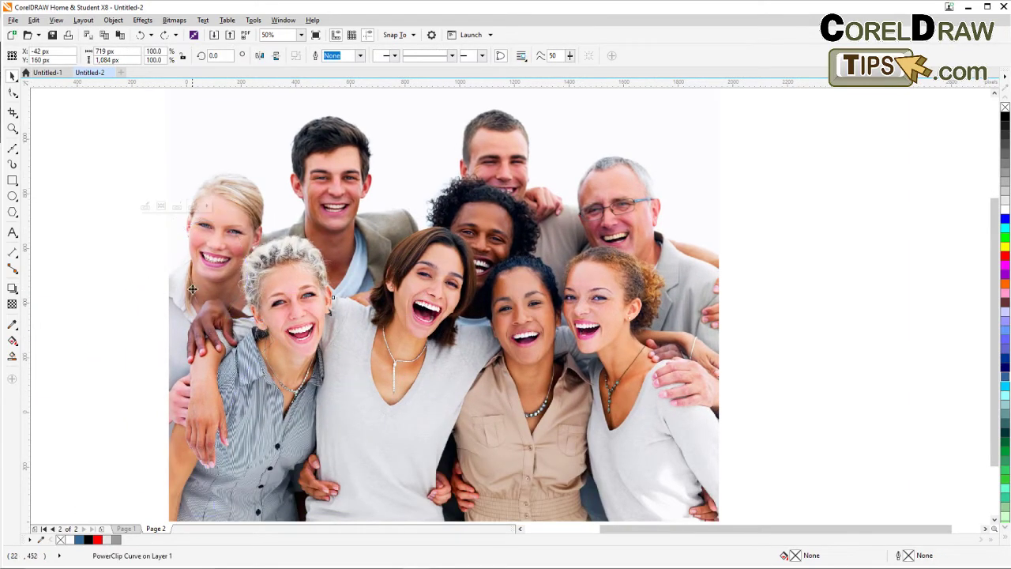
click(164, 35)
click(140, 36)
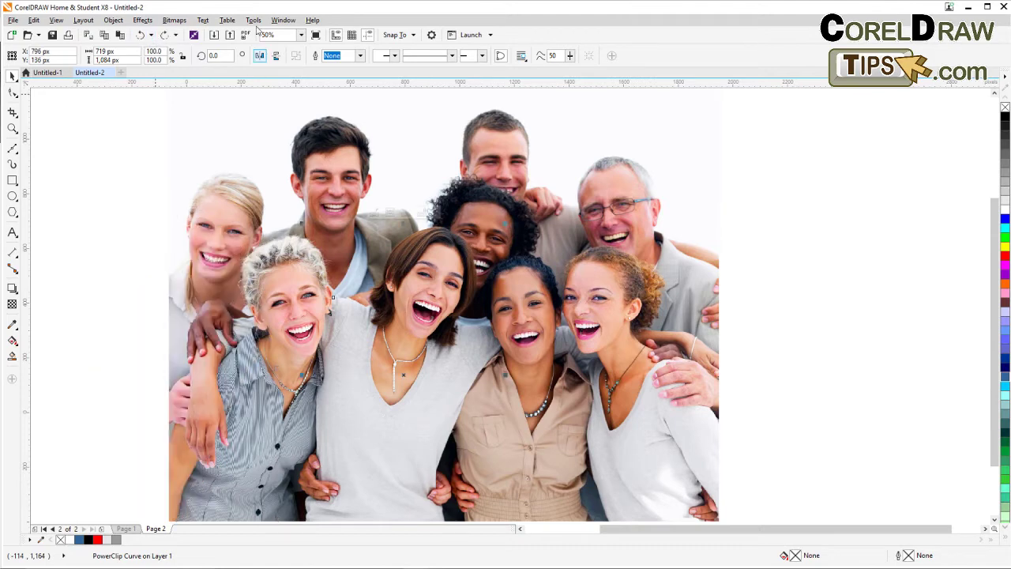
Convert the clipped central woman to a 300 dpi Grayscale (8-bit) bitmap with a transparent background and deselect her.
click(174, 20)
click(182, 34)
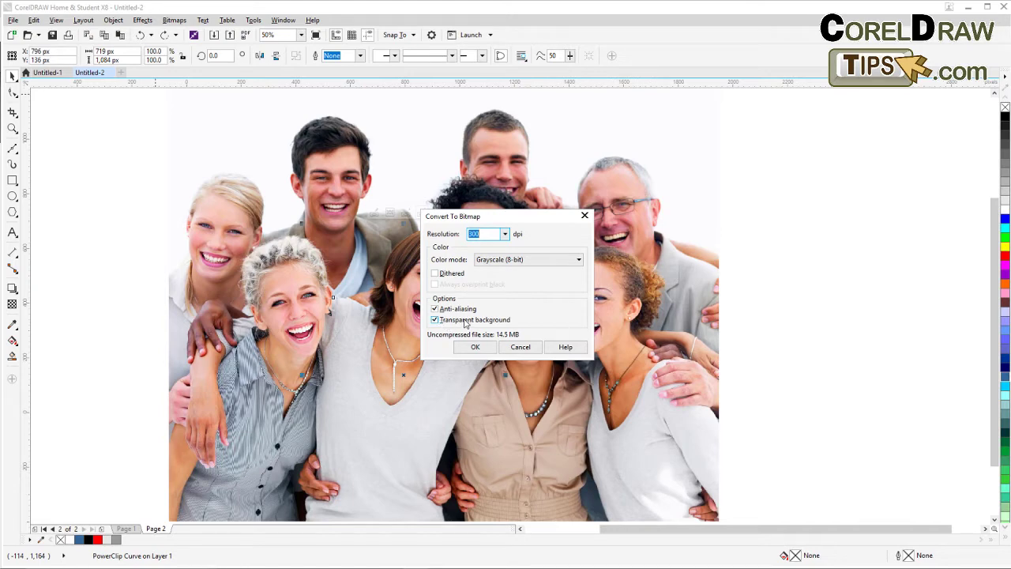
click(475, 347)
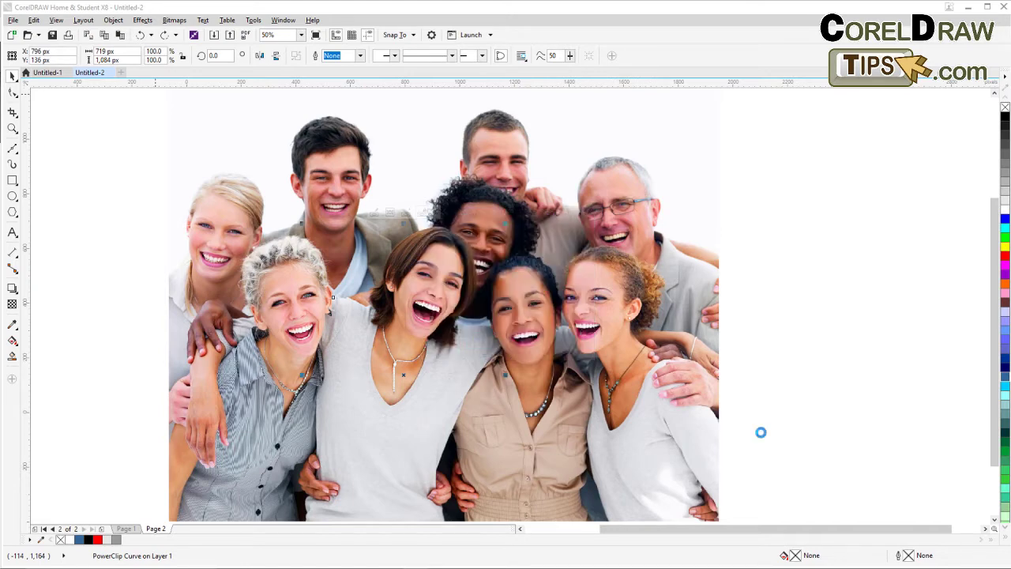
key(Escape)
scroll(579, 398, down, 1)
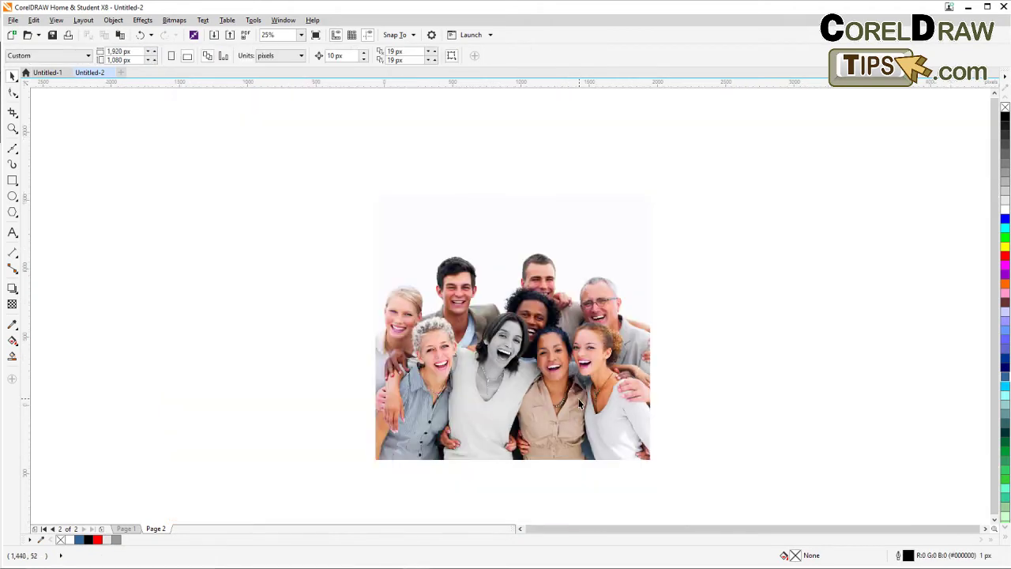
scroll(575, 403, up, 1)
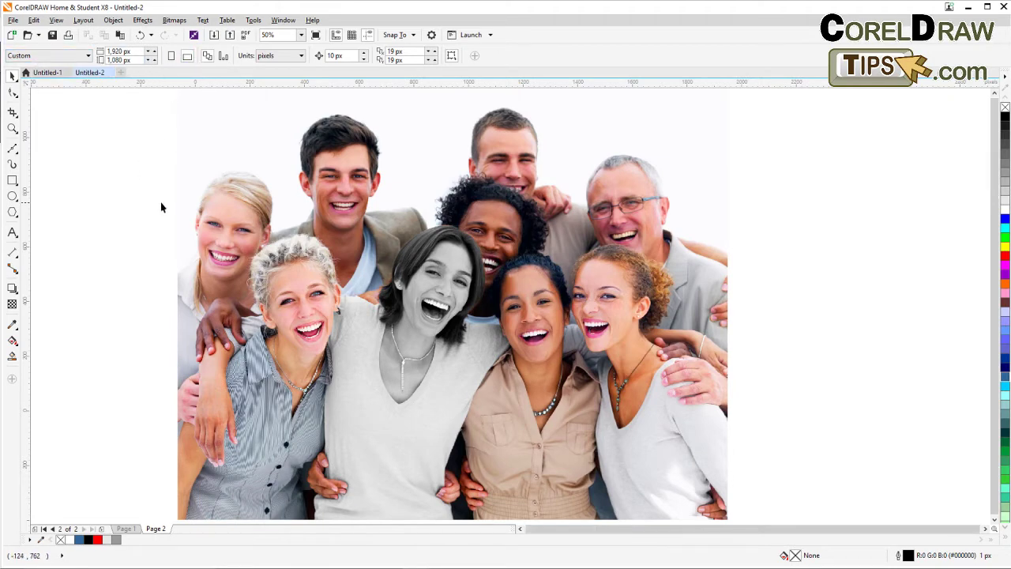
Move the grayscale cutout of the woman off the photo onto the blank area and delete it.
scroll(161, 207, down, 2)
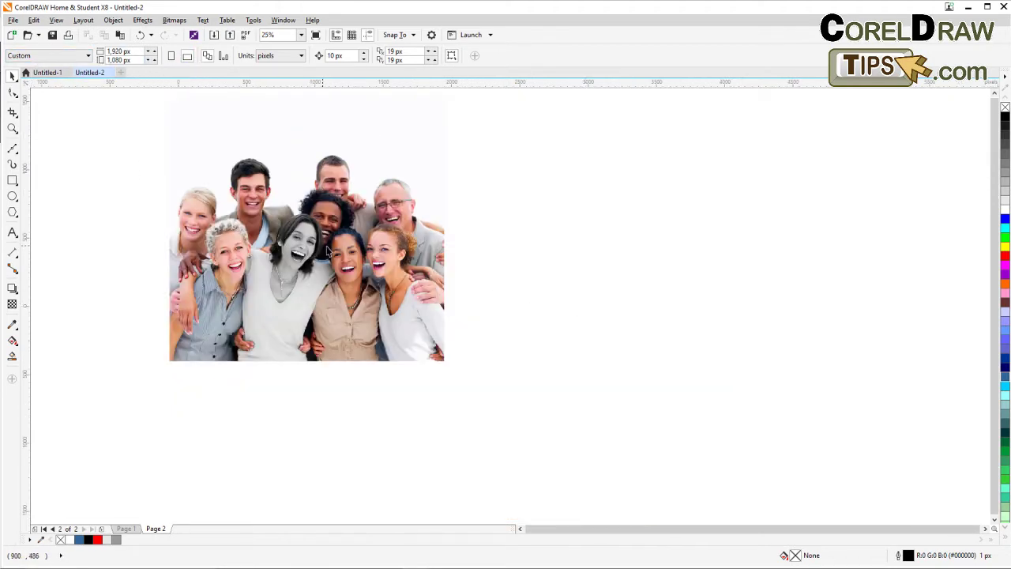
drag(294, 262, 512, 324)
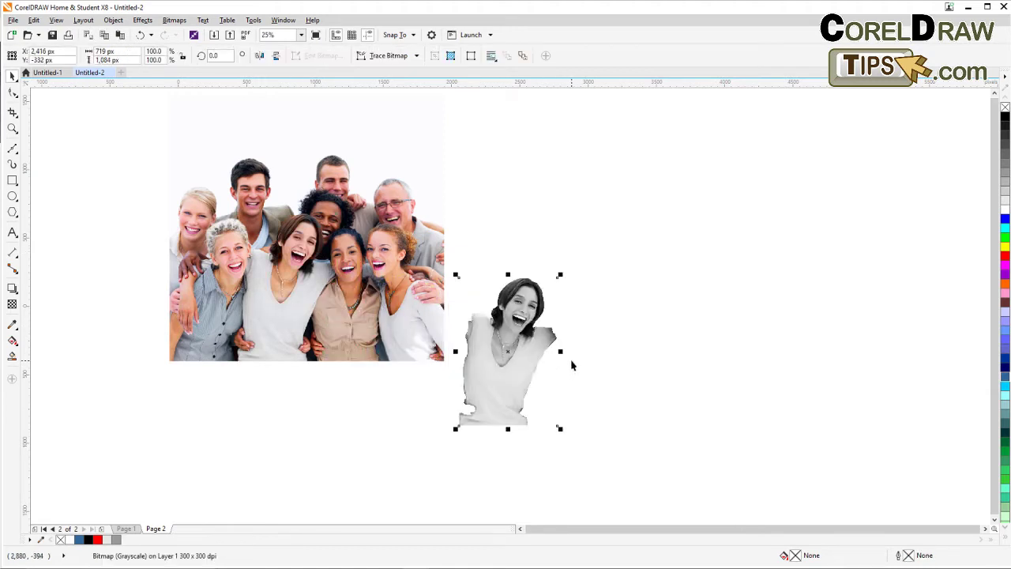
key(Delete)
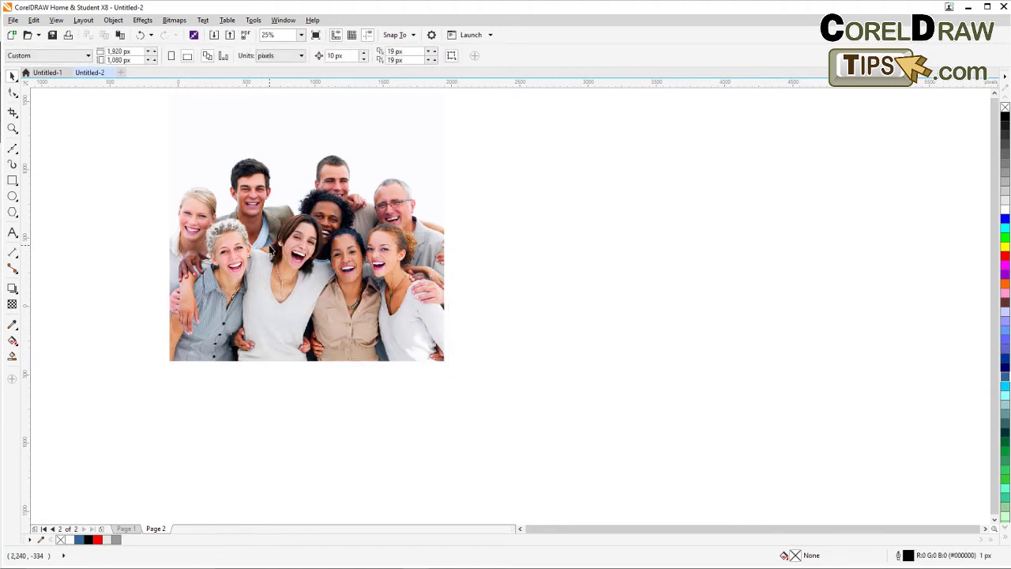
scroll(271, 247, up, 1)
drag(270, 257, 406, 316)
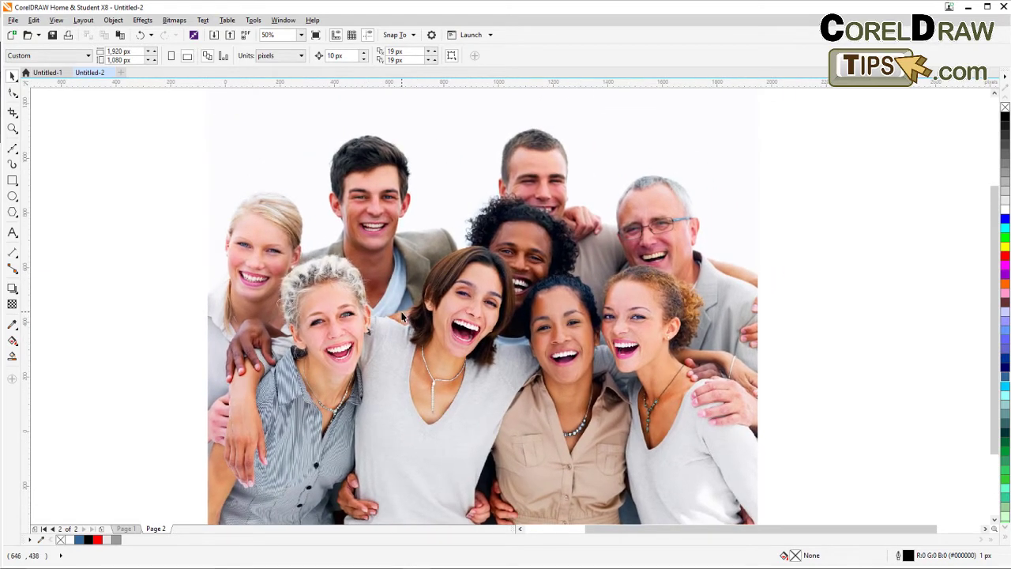
scroll(403, 316, down, 1)
scroll(395, 312, up, 1)
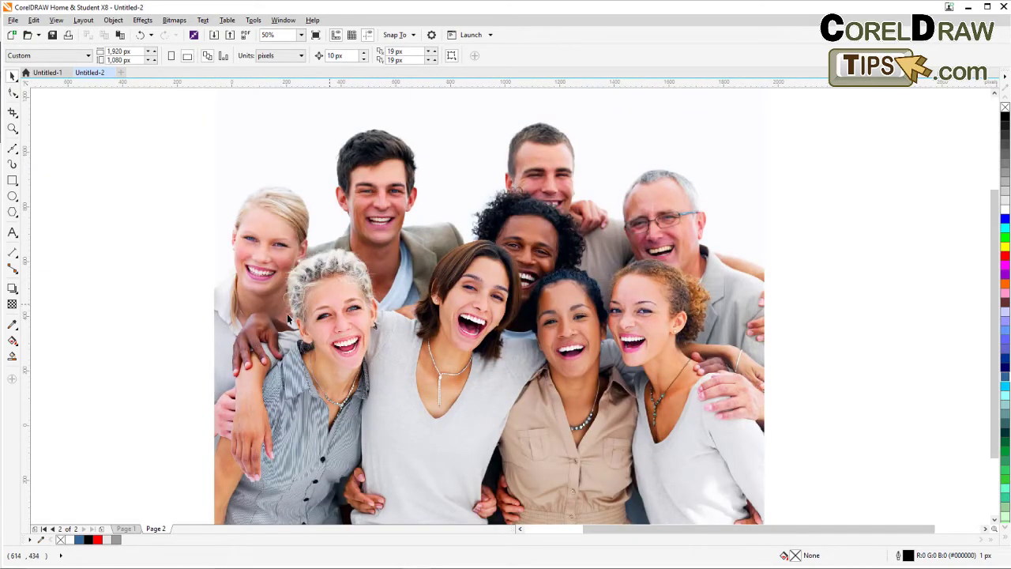
drag(220, 361, 168, 344)
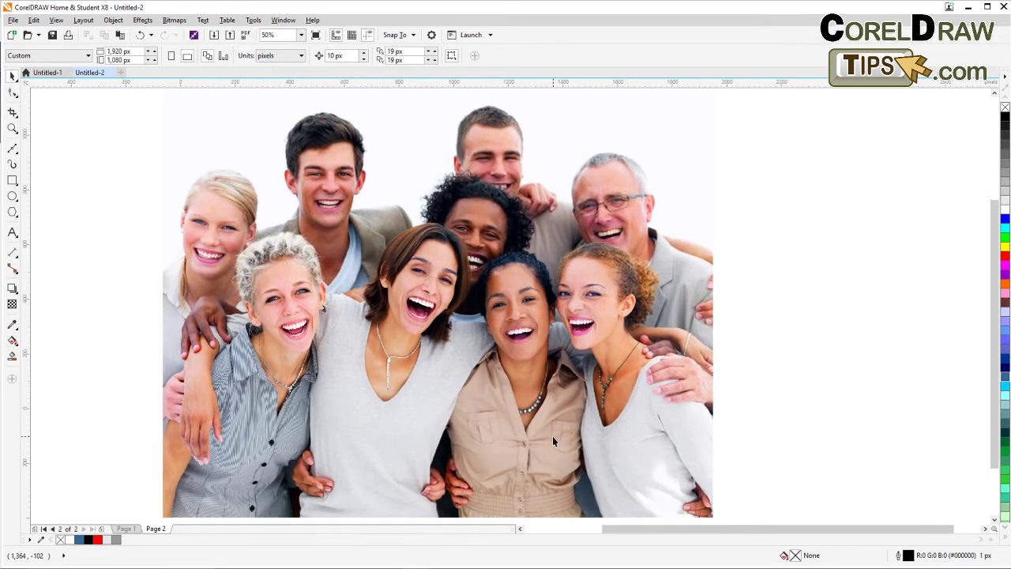
drag(553, 438, 525, 404)
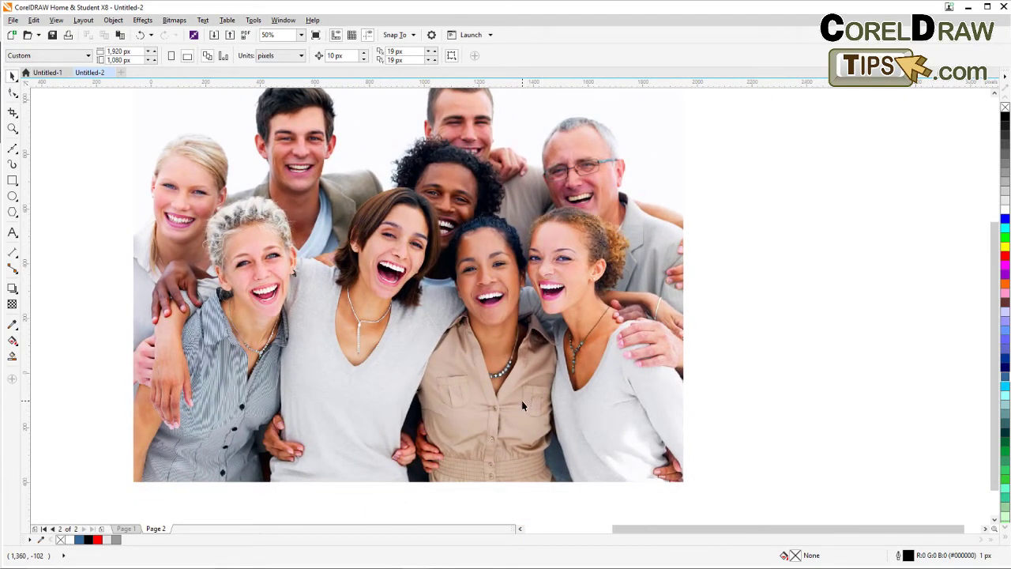
scroll(522, 405, down, 1)
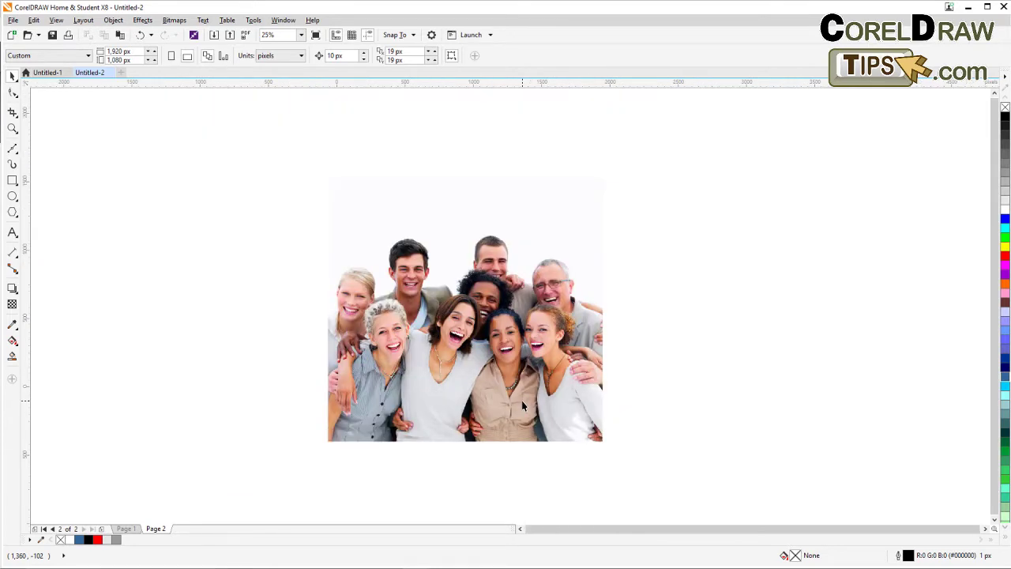
scroll(522, 405, up, 1)
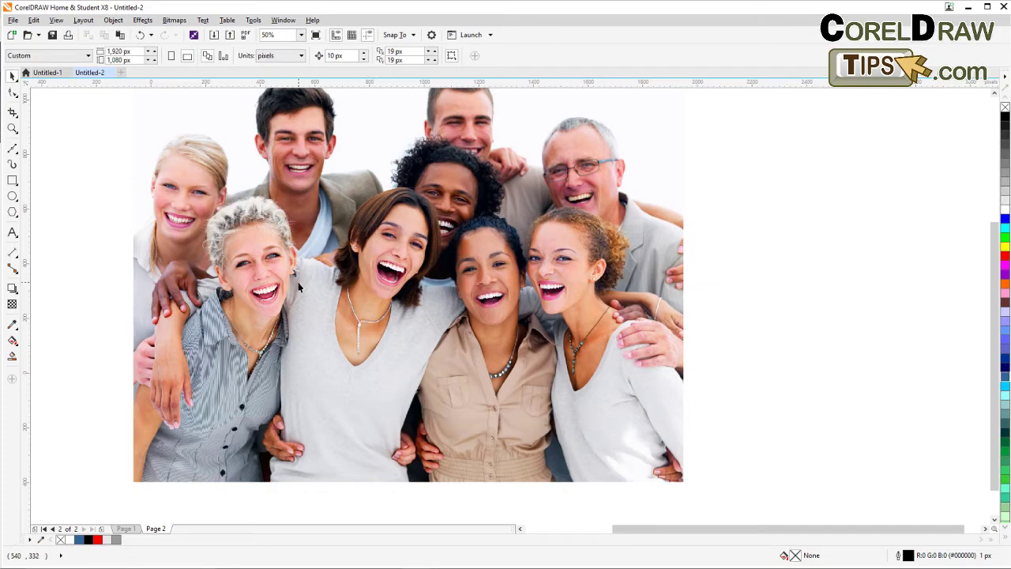
scroll(297, 282, up, 1)
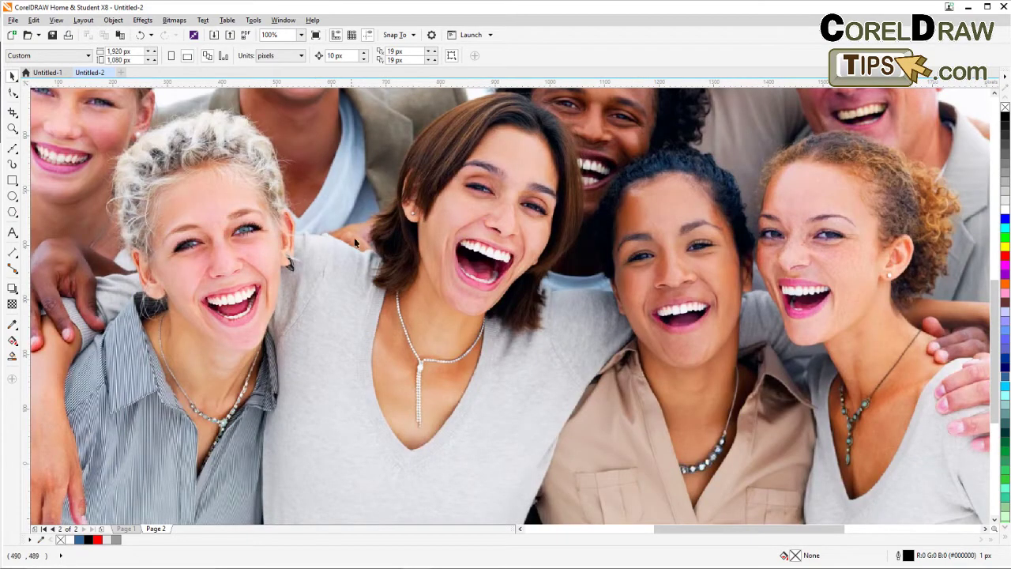
Start a Bézier outline along the upper edge of the central woman's shoulder, from the curly-haired woman's ear toward the central woman's hair.
scroll(387, 241, down, 2)
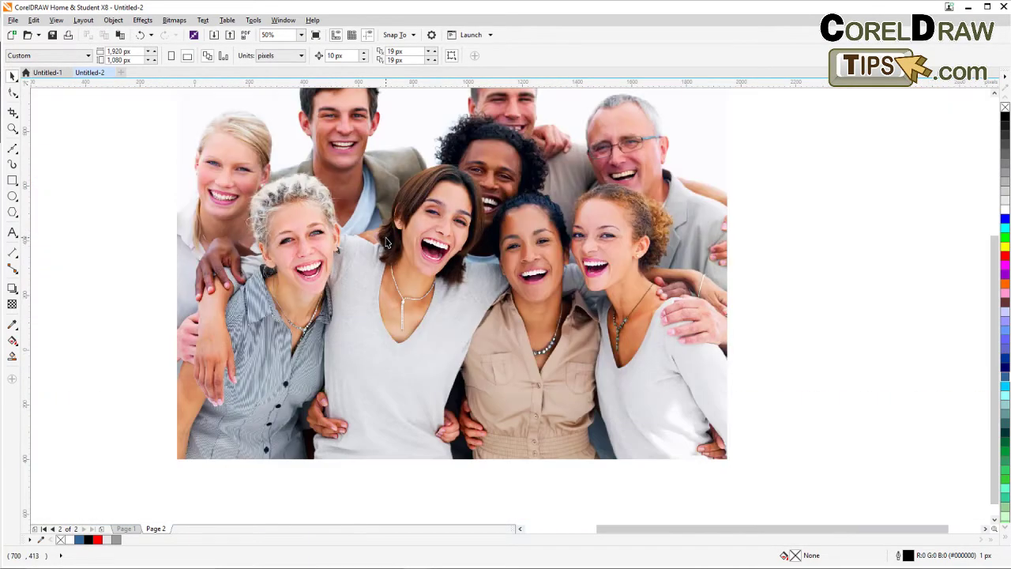
scroll(373, 261, up, 1)
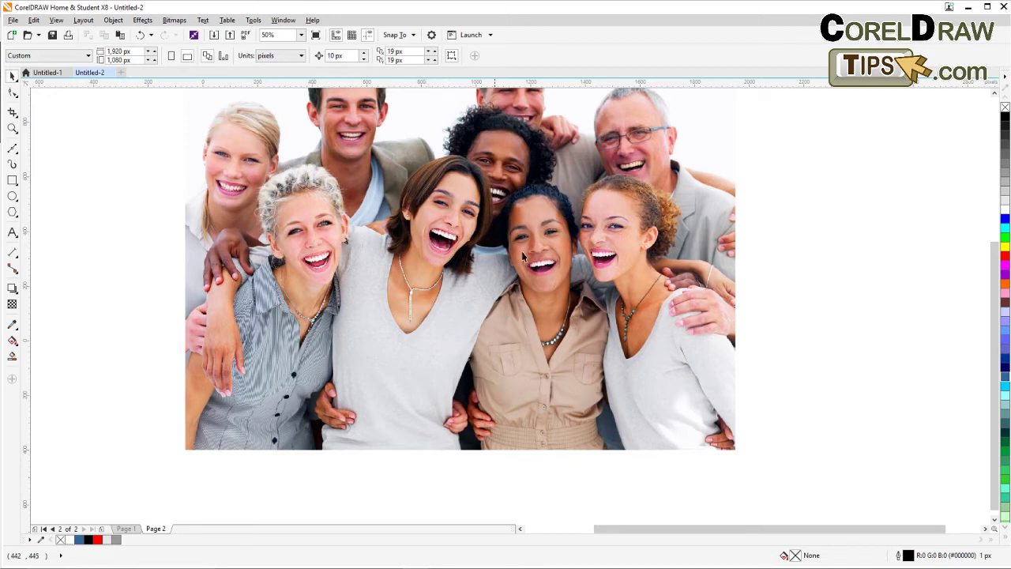
scroll(368, 207, up, 2)
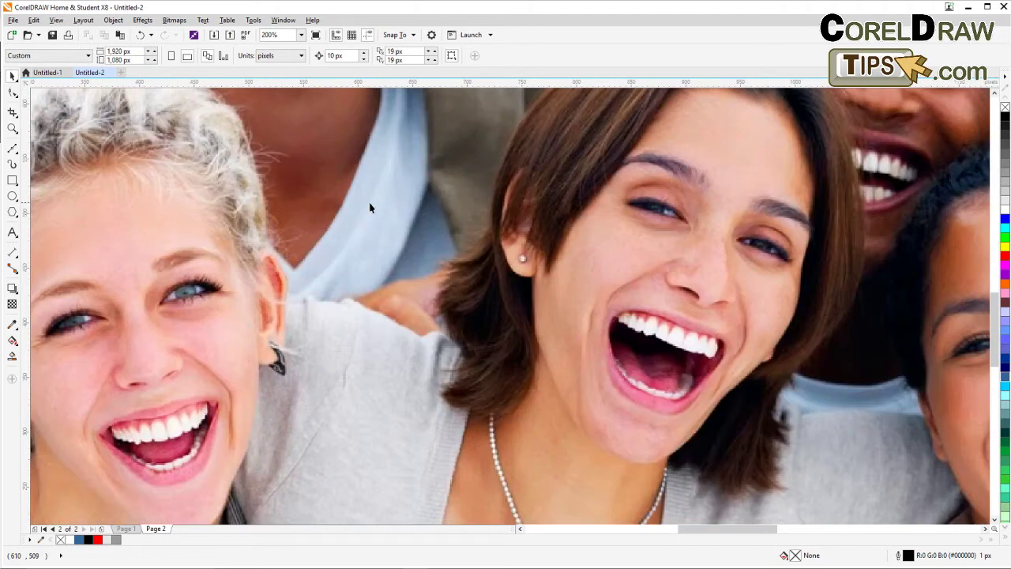
click(14, 150)
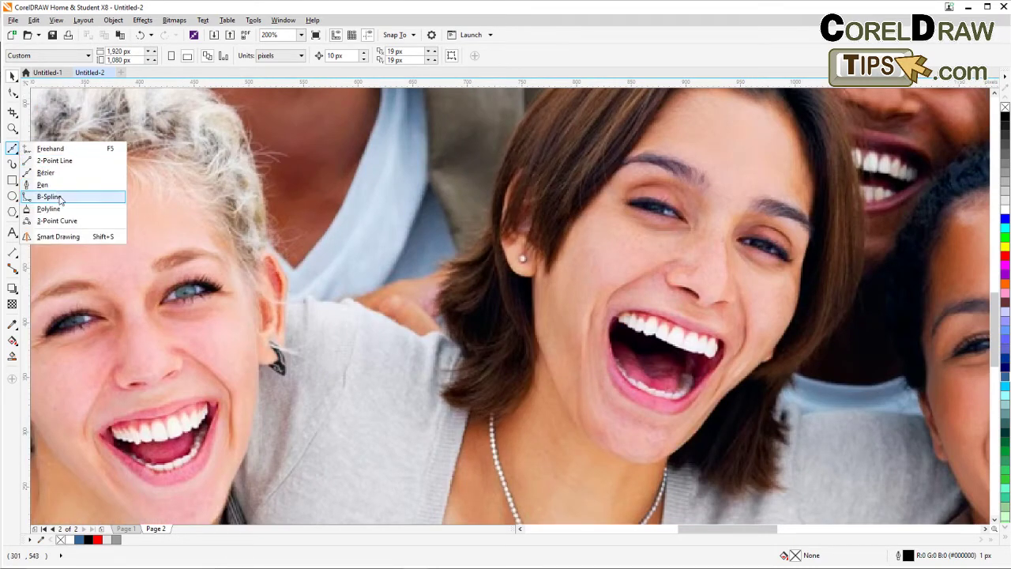
click(45, 172)
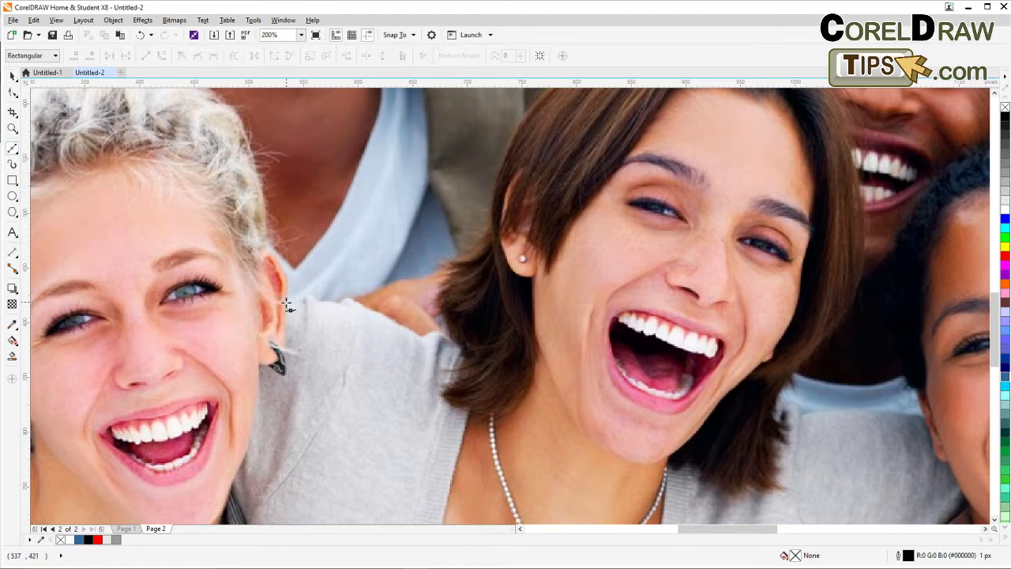
drag(302, 304, 321, 303)
click(415, 332)
click(420, 337)
click(434, 331)
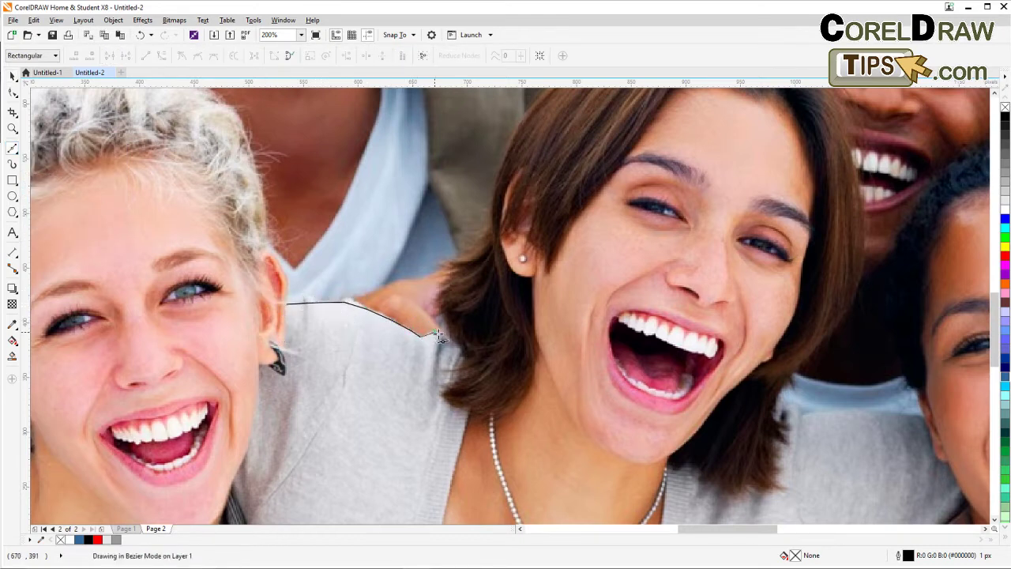
Continue the Bézier outline upward along the outer edge of the central woman's hair.
click(456, 342)
click(441, 305)
click(445, 273)
click(461, 262)
click(477, 254)
click(487, 240)
click(491, 219)
click(492, 193)
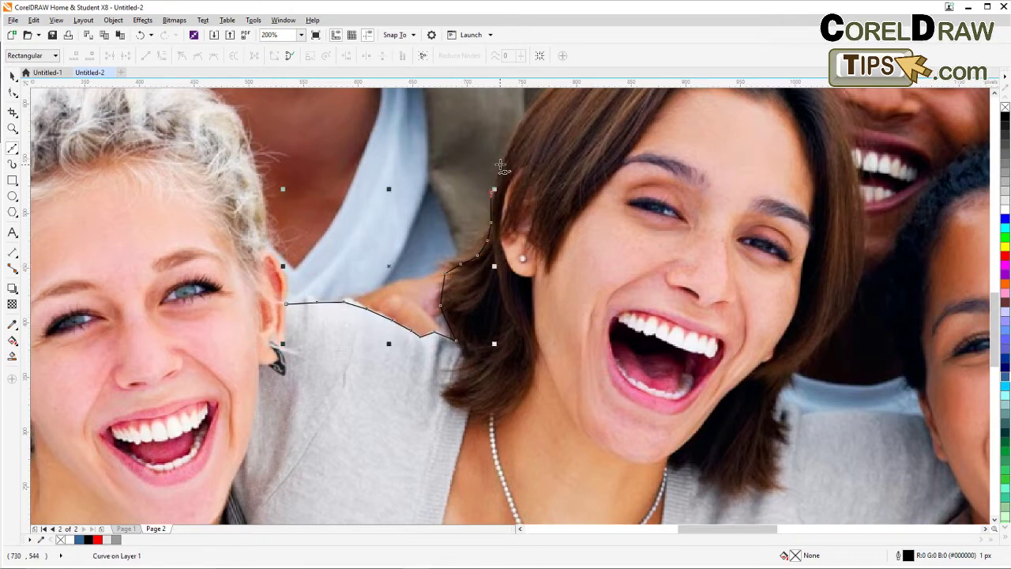
click(501, 164)
Close the outline across the chest of the man behind and down beside the curly-haired woman's face to its starting point.
scroll(517, 182, down, 1)
drag(517, 183, 472, 297)
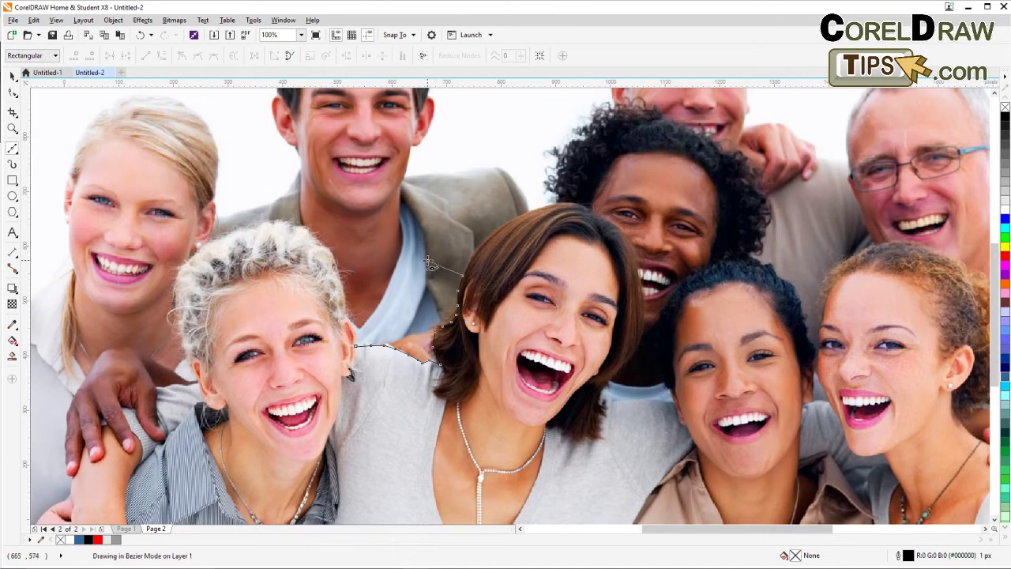
click(348, 291)
click(343, 313)
click(353, 345)
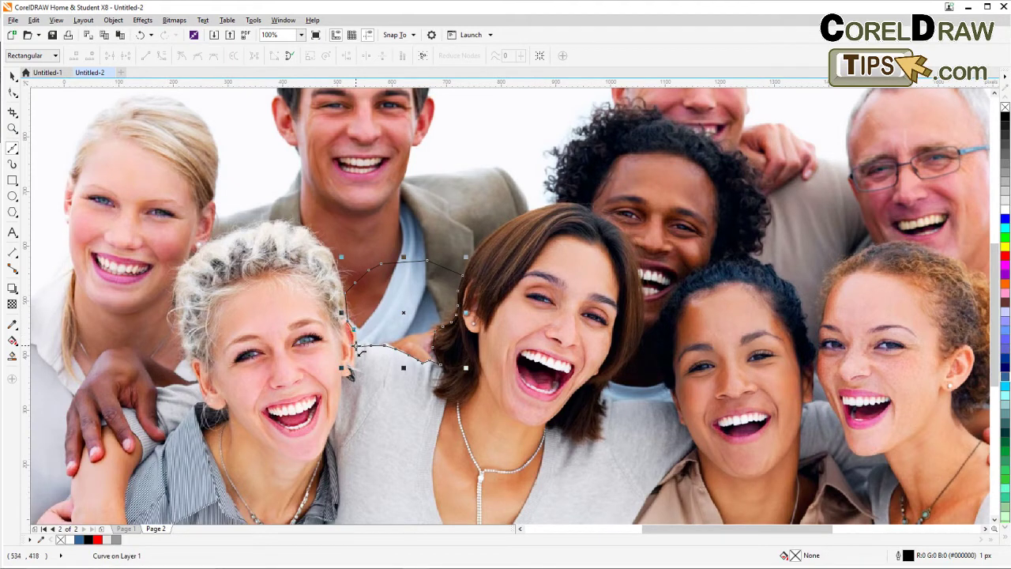
Fill the closed shape between the two women with black and set its outline width to None.
click(9, 76)
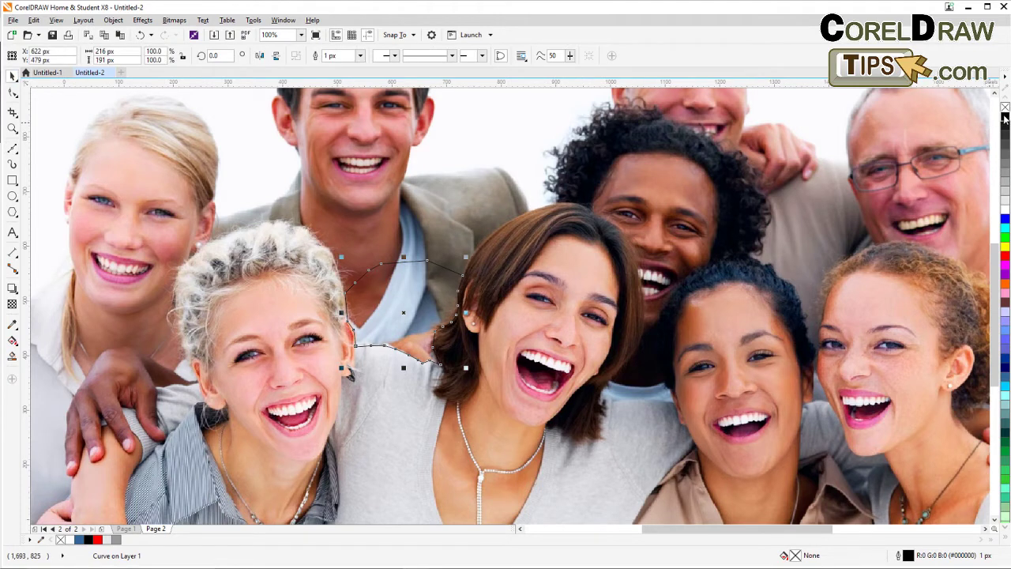
click(1005, 117)
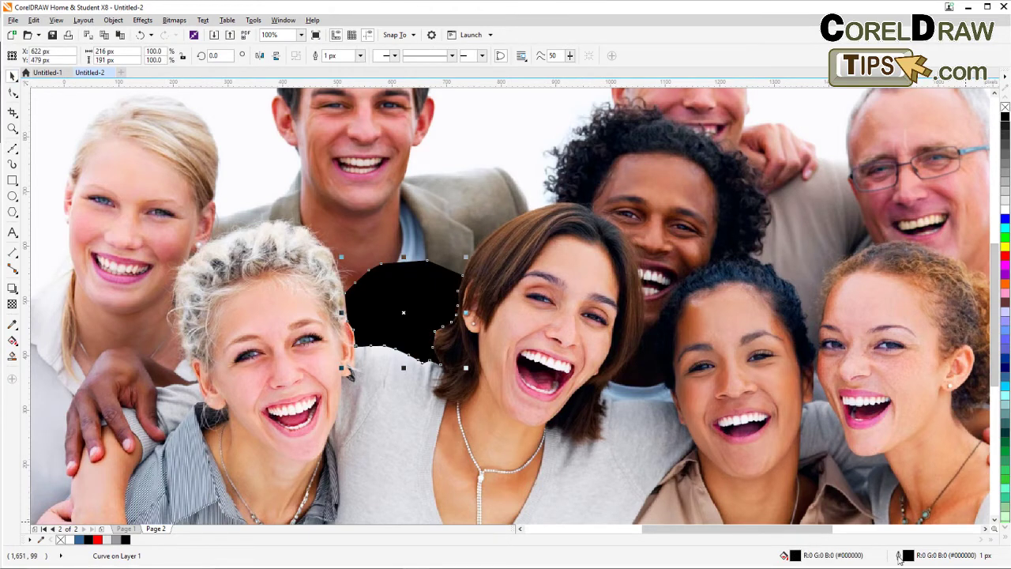
double_click(898, 556)
click(436, 217)
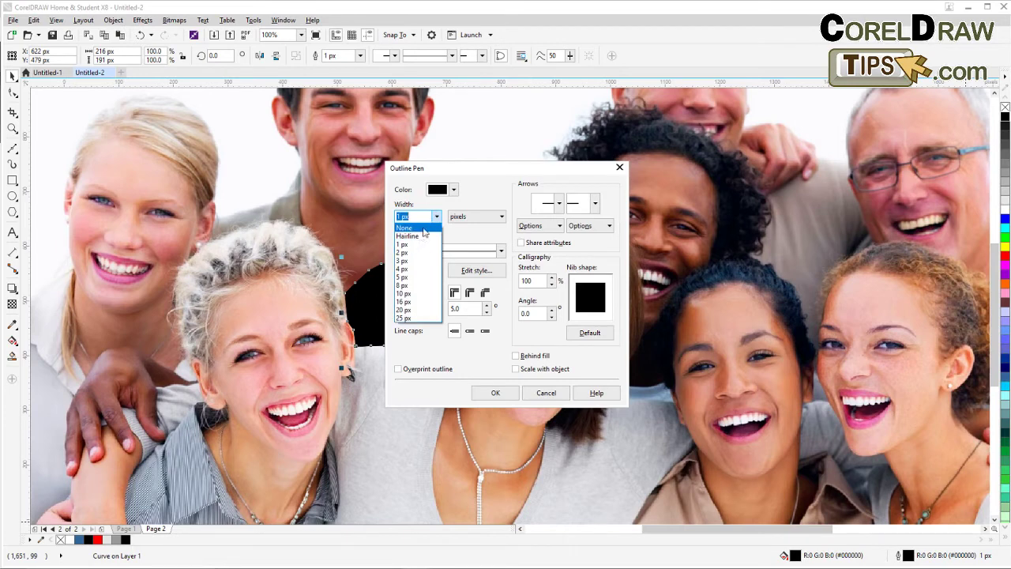
click(421, 228)
click(496, 392)
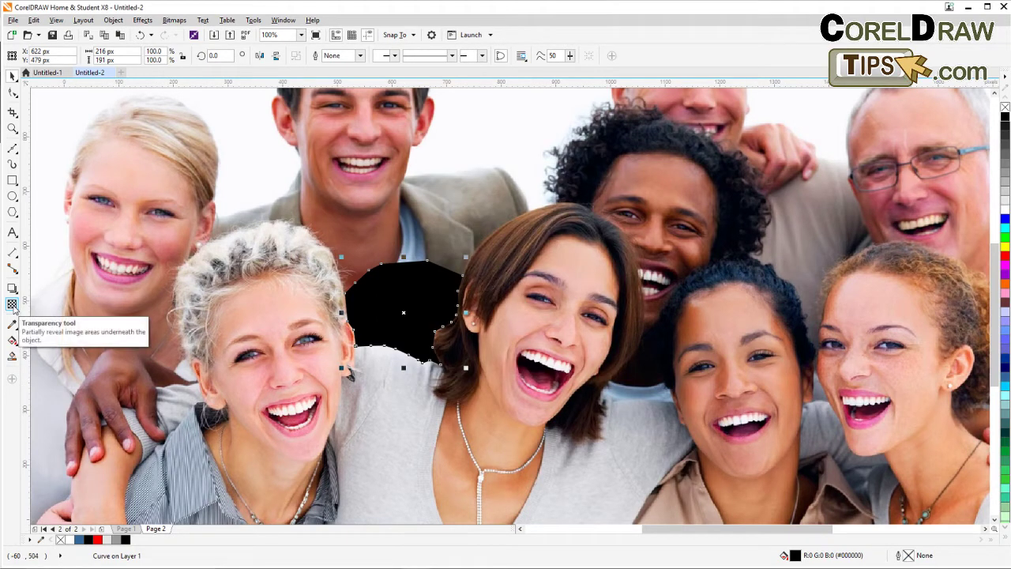
Apply a short linear transparency to the black shape, fading upward from the shoulder edge as a shadow, and deselect it.
click(13, 306)
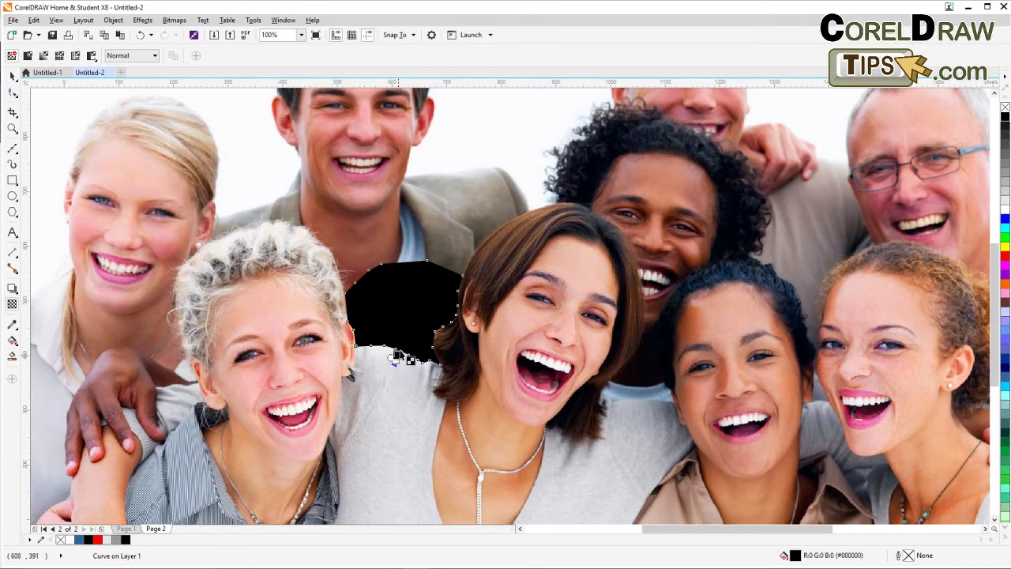
drag(395, 359, 407, 319)
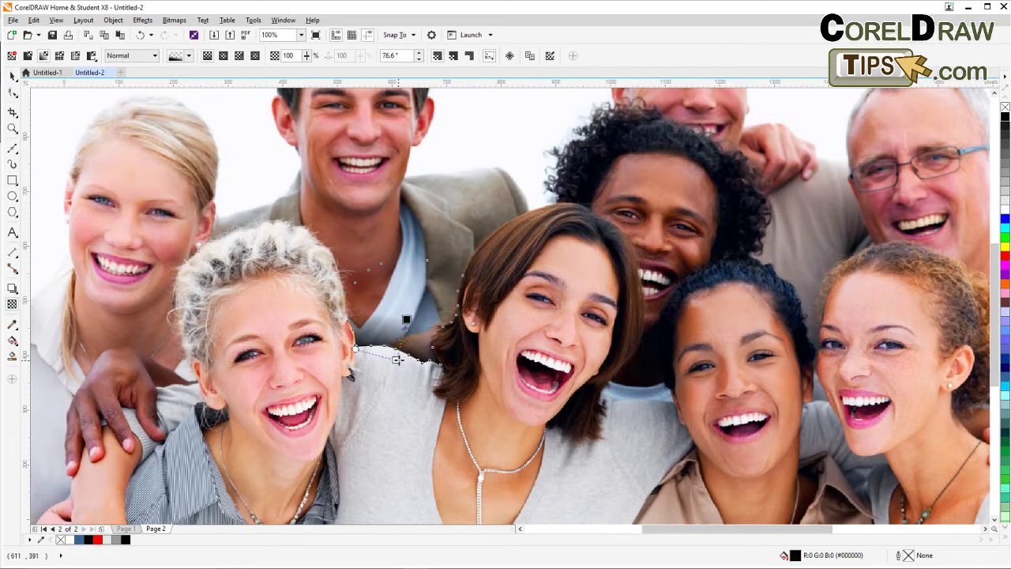
drag(396, 359, 401, 360)
drag(407, 319, 410, 297)
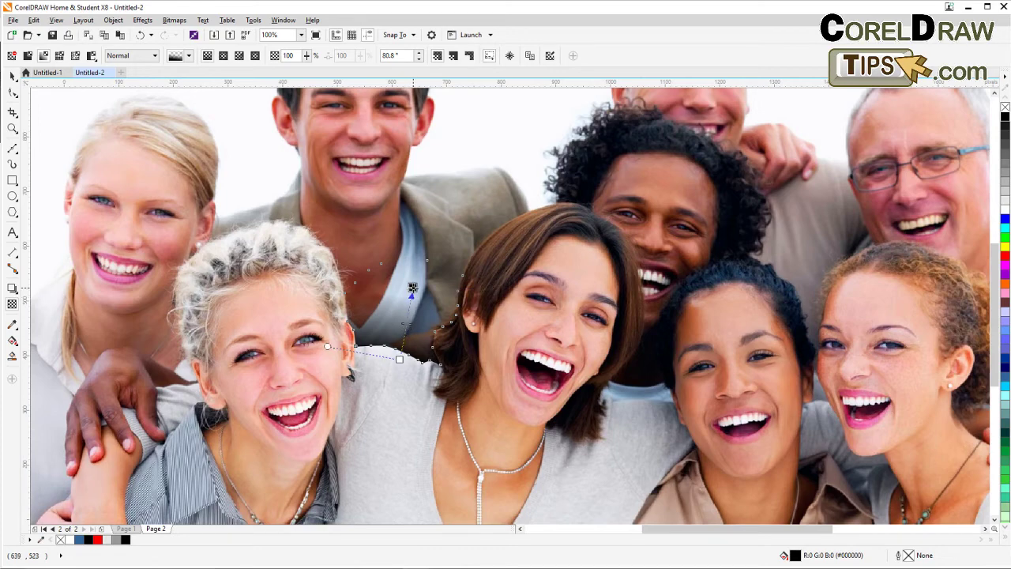
scroll(411, 296, down, 2)
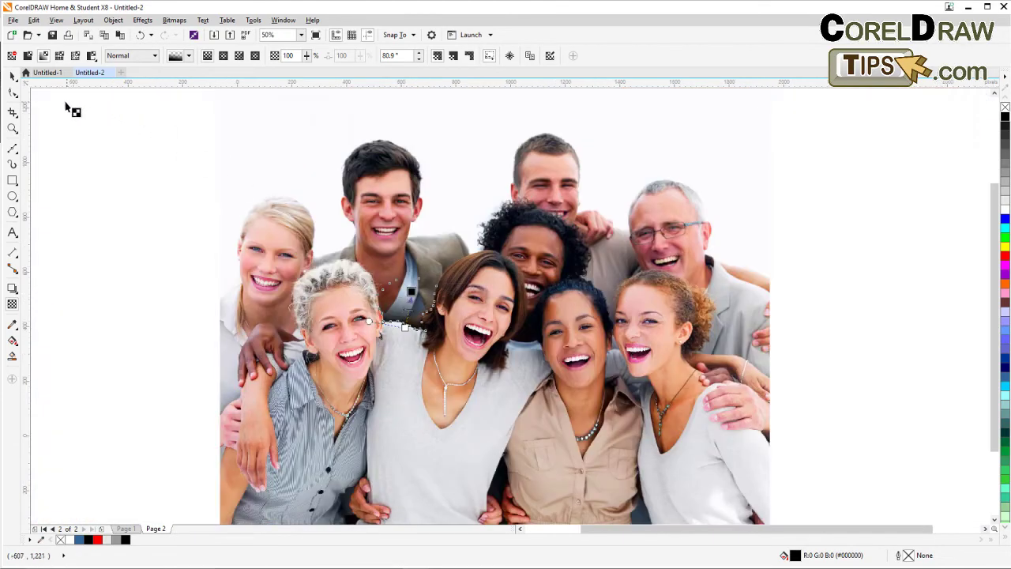
click(12, 75)
key(Escape)
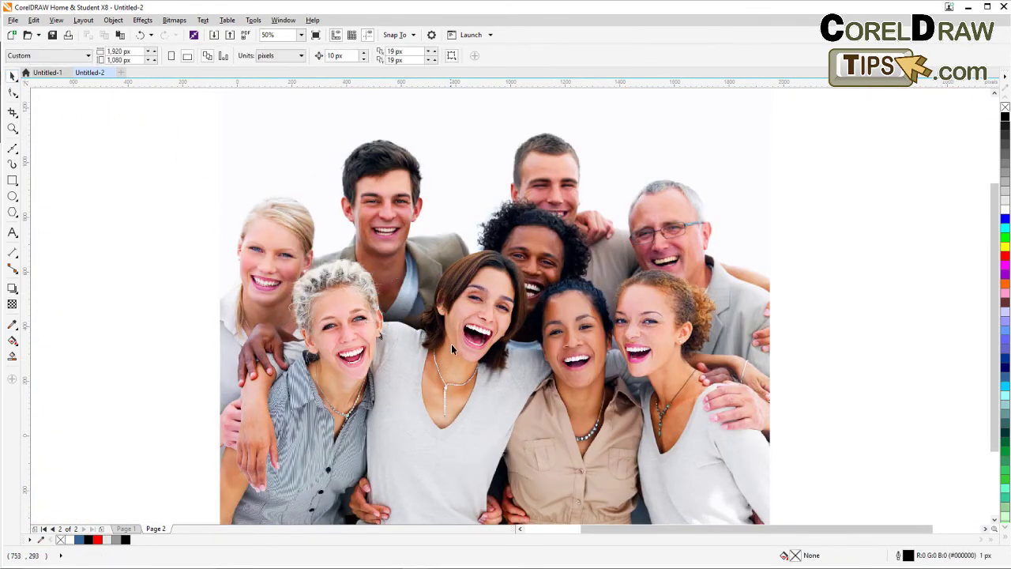
scroll(451, 342, up, 2)
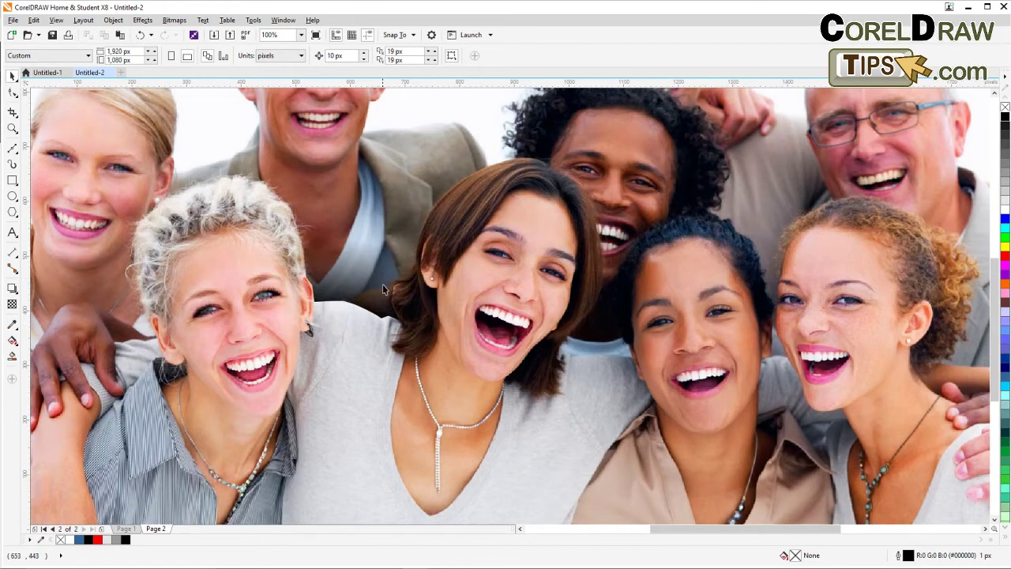
scroll(380, 286, down, 2)
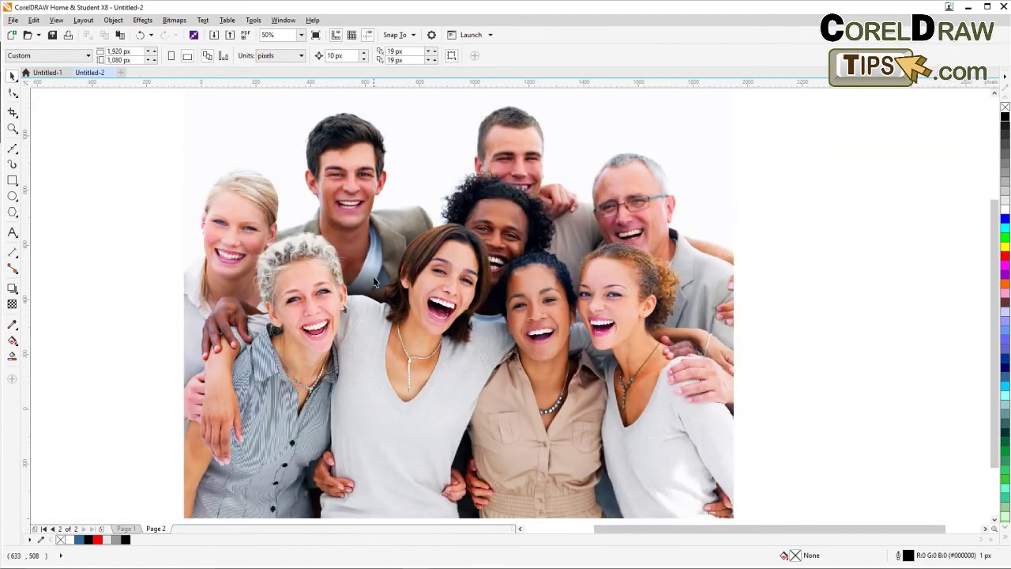
scroll(374, 281, up, 2)
scroll(373, 290, down, 2)
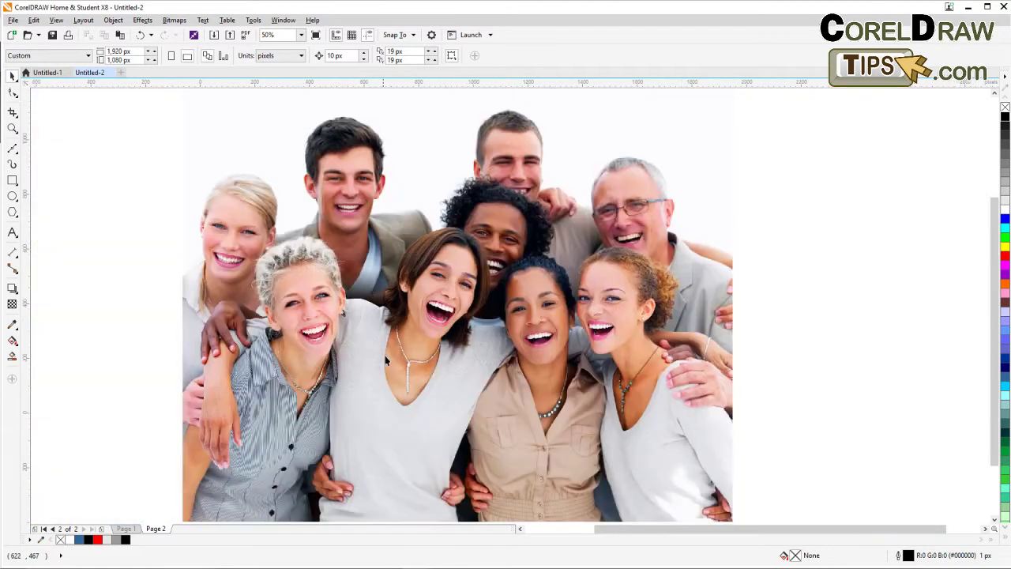
Start a second Bézier outline above the hand at the central woman's waist, following the side edge of her sweater upward.
scroll(319, 481, up, 4)
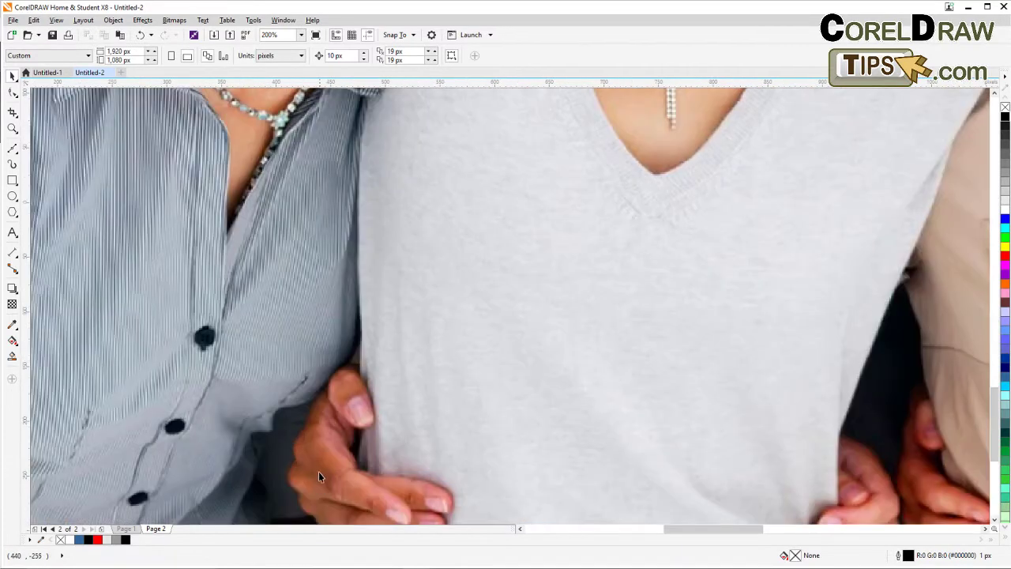
click(13, 149)
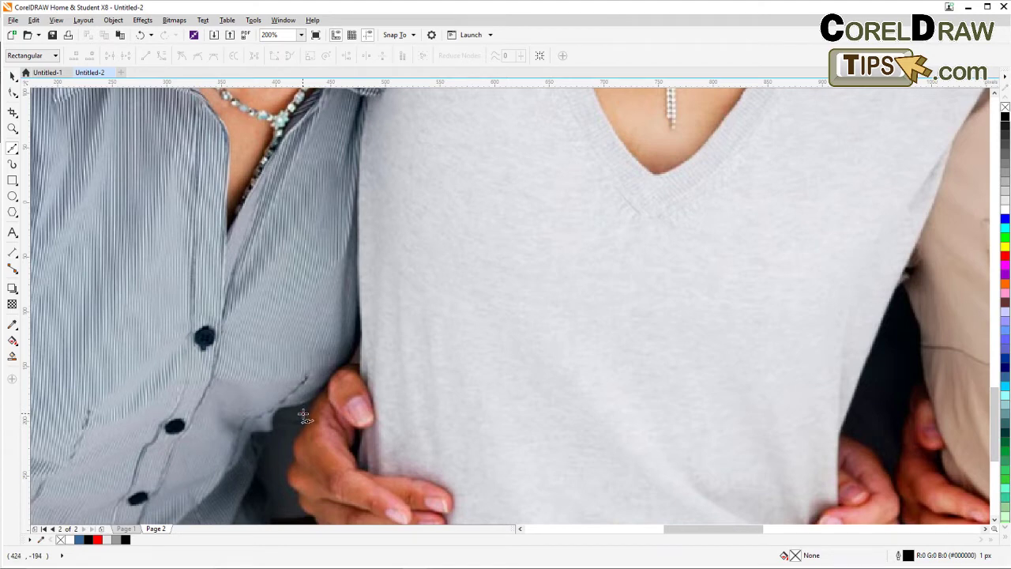
drag(310, 402, 321, 388)
click(353, 364)
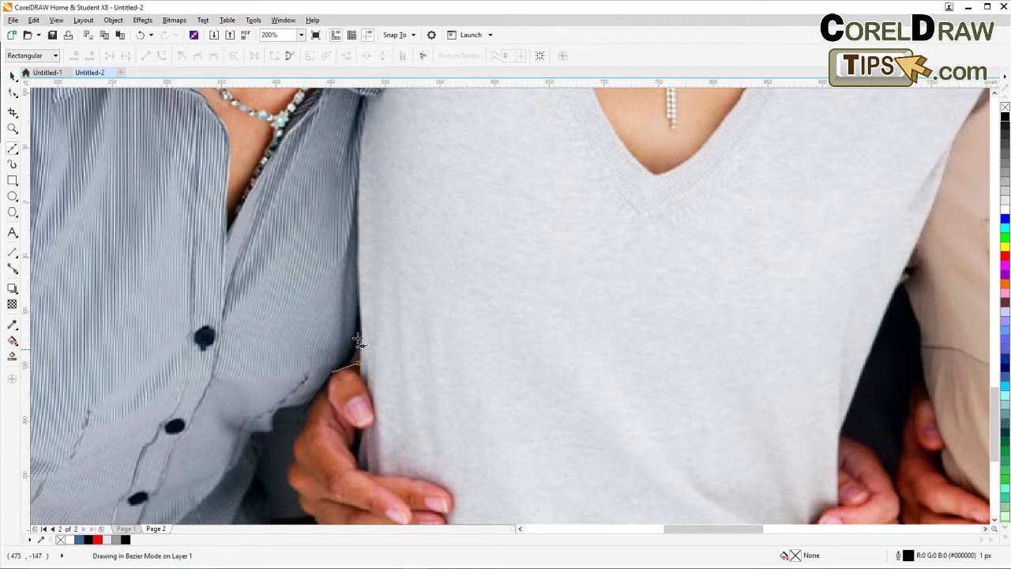
click(358, 308)
click(357, 249)
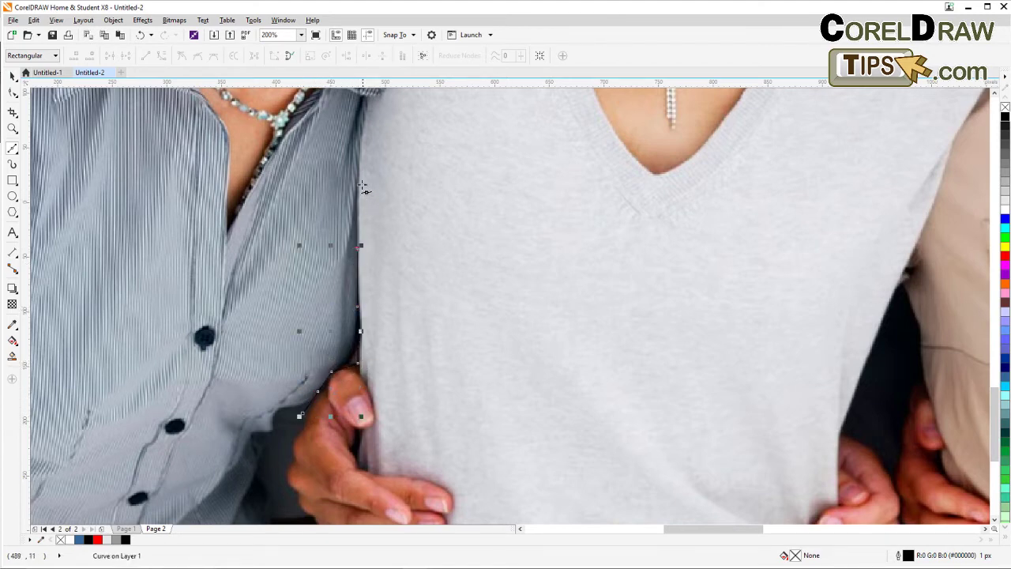
click(358, 185)
click(362, 138)
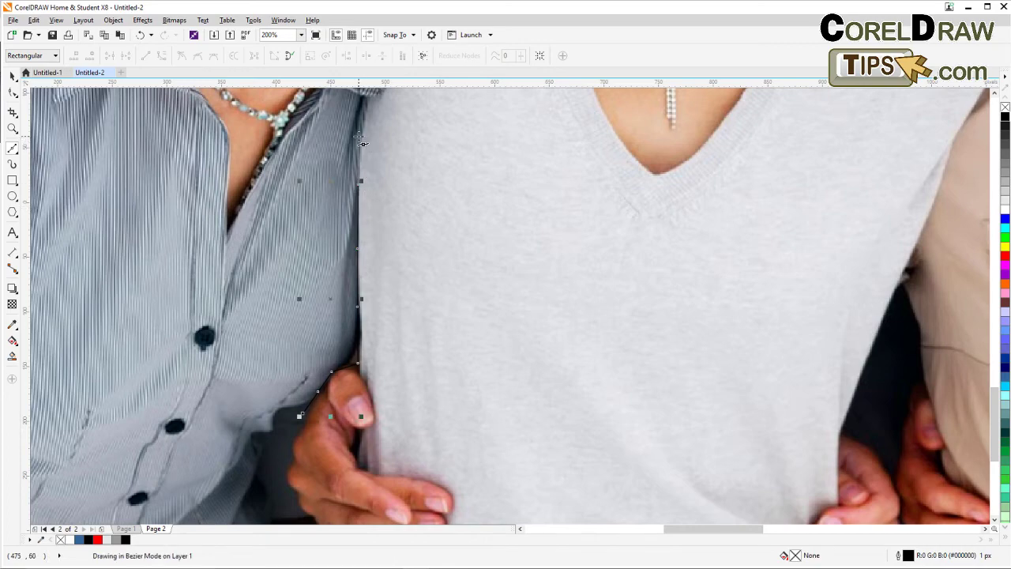
Continue the outline up the sweater edge beside the striped shirt to the curly-haired woman's collar at her neck.
scroll(362, 139, down, 1)
drag(362, 141, 390, 304)
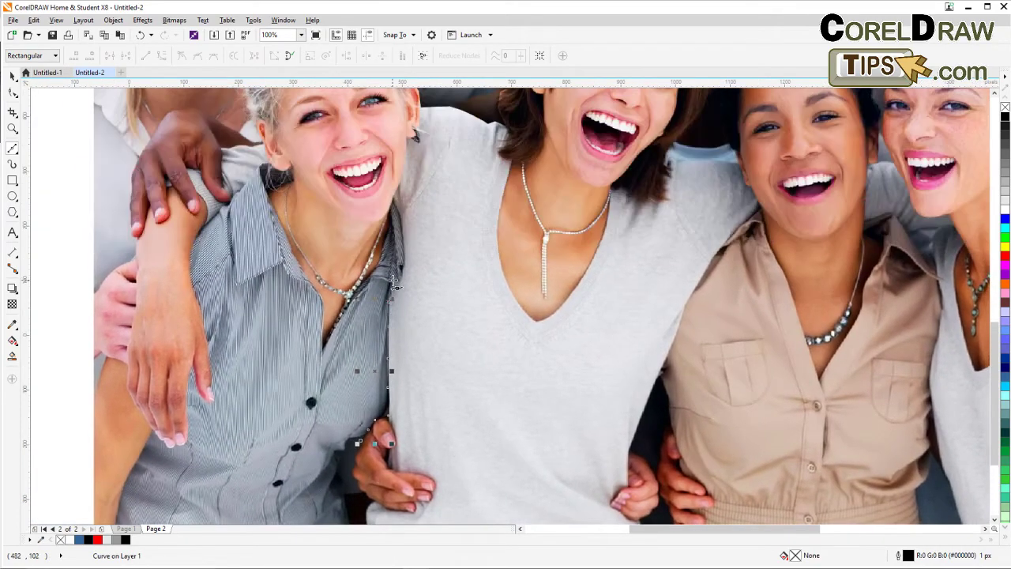
click(397, 276)
click(402, 259)
click(404, 240)
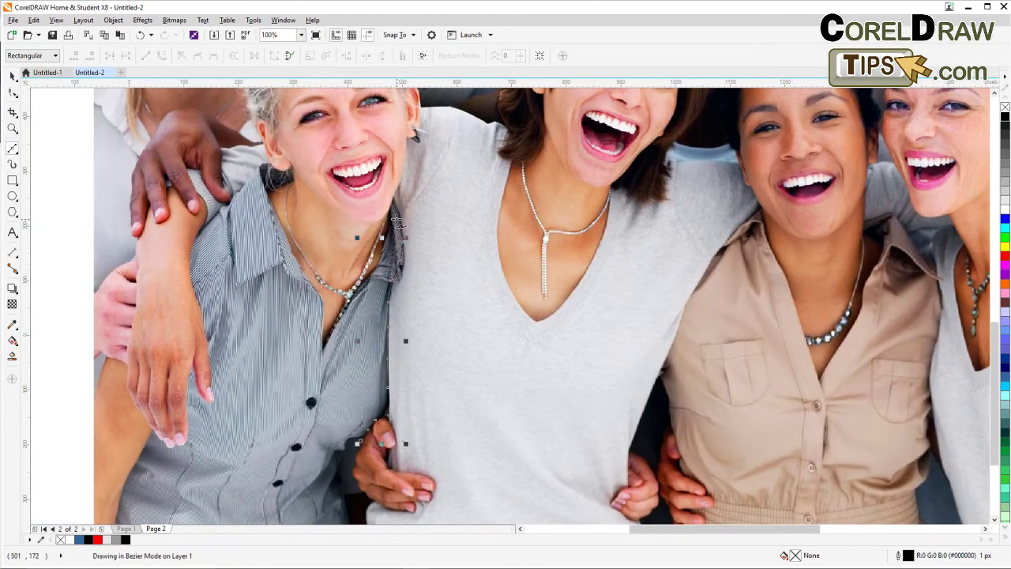
click(394, 210)
Close the outline down across the striped shirt and back to its start above the hand, keeping the shape selected.
click(386, 242)
drag(373, 273, 258, 354)
click(211, 376)
click(244, 447)
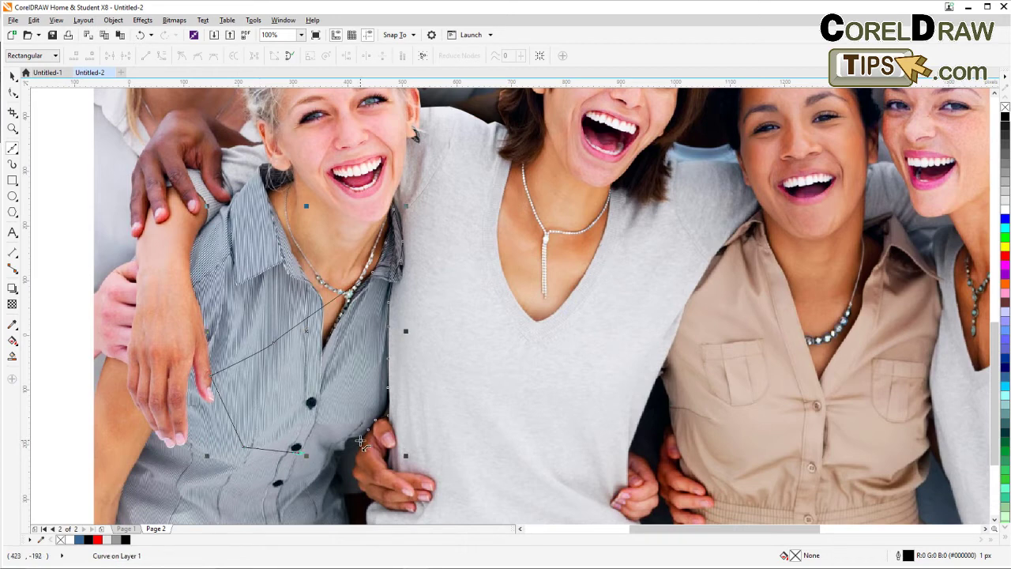
click(360, 442)
key(space)
key(space)
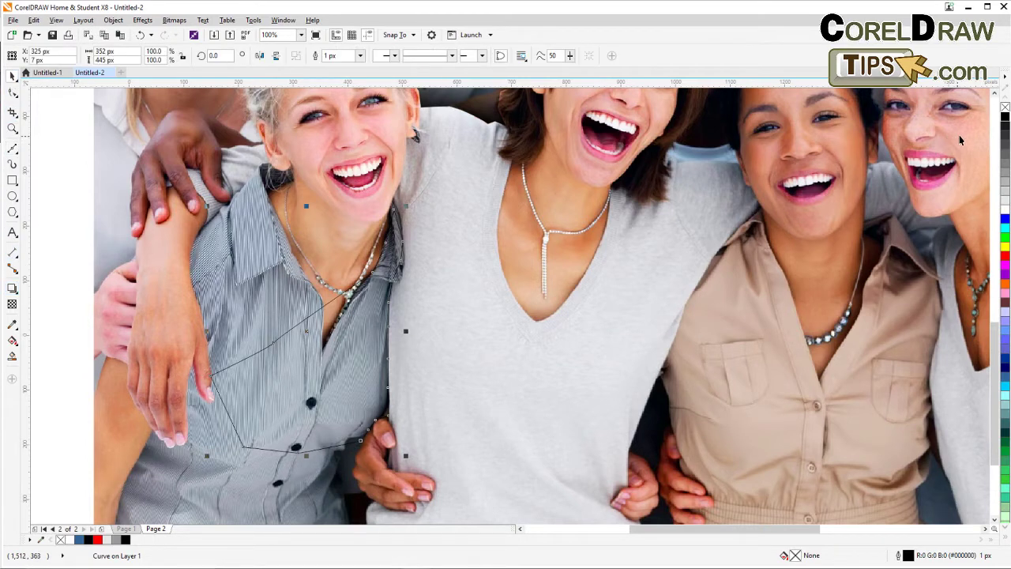
Fill the closed shape over the striped shirt with black and set its outline width to None.
click(1006, 117)
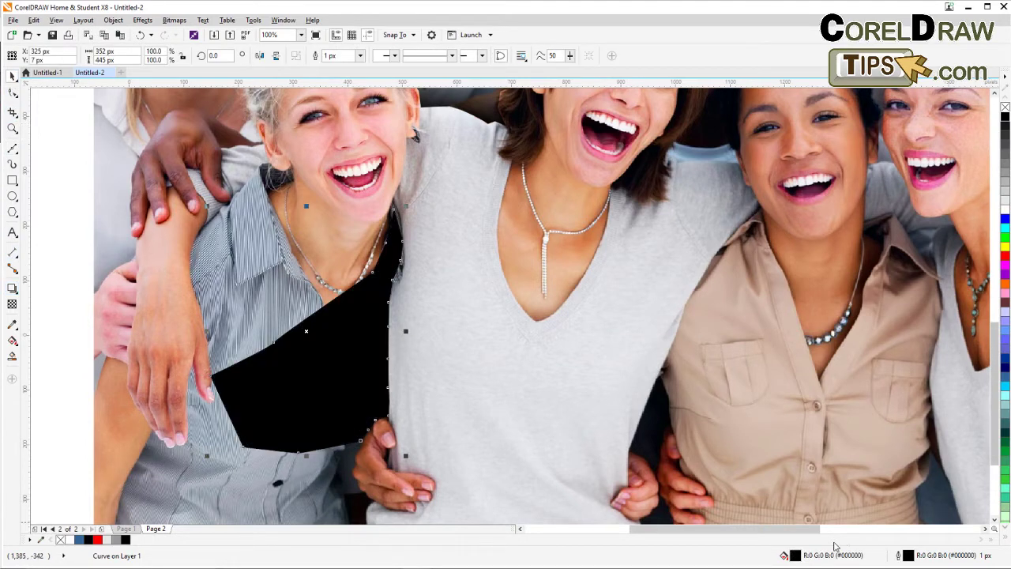
double_click(898, 556)
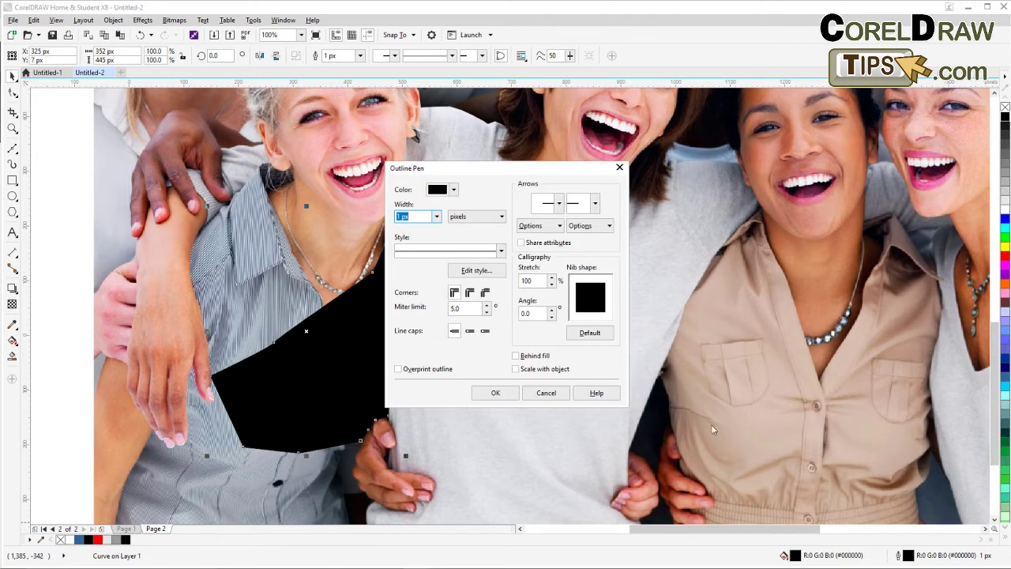
click(437, 217)
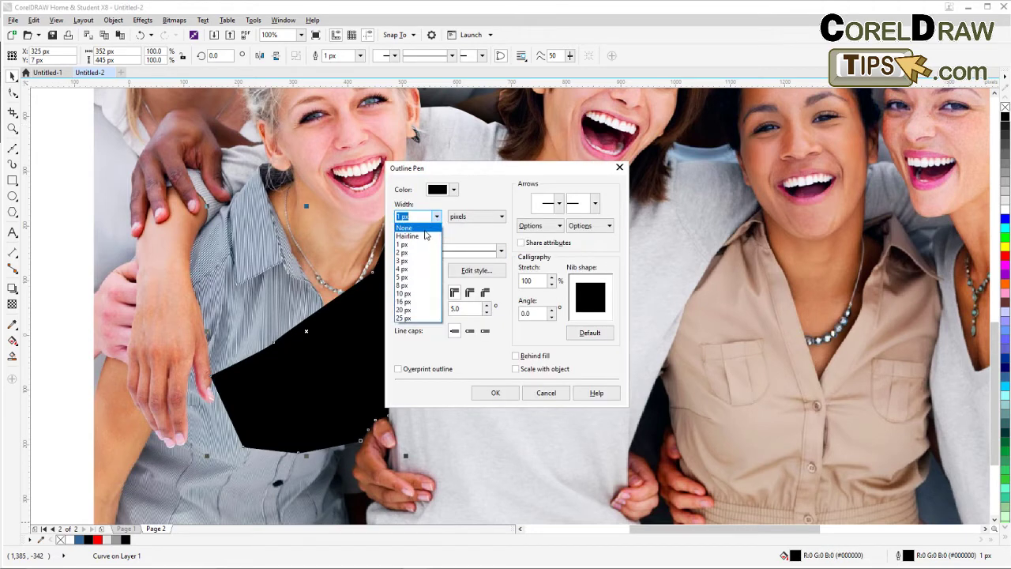
click(407, 227)
click(496, 393)
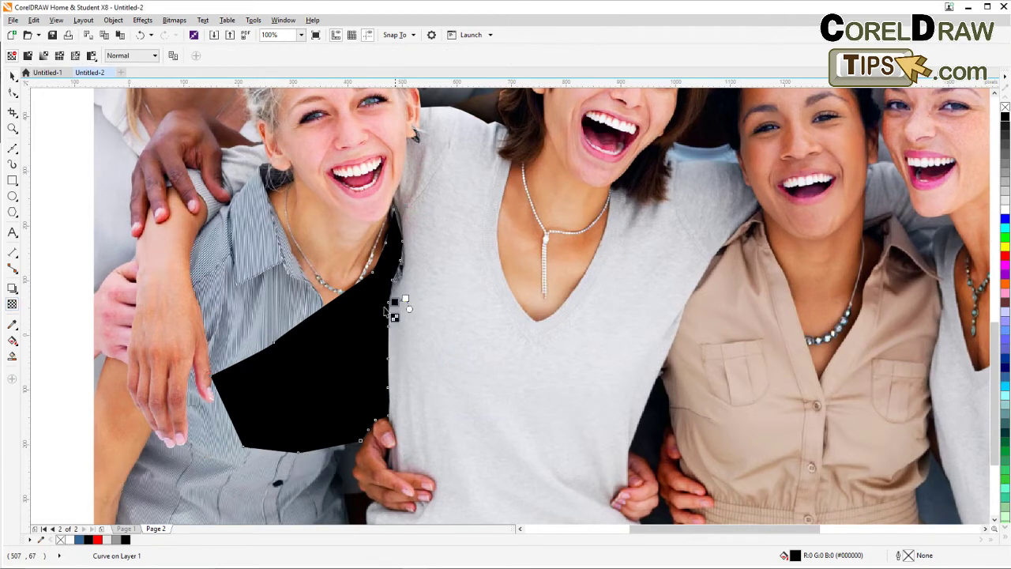
Fade the black shape over the striped shirt with a linear transparency at about -166°, darkest along the sweater edge, and deselect it.
mouse_move(406, 298)
mouse_down()
mouse_move(362, 314)
mouse_move(409, 289)
mouse_up()
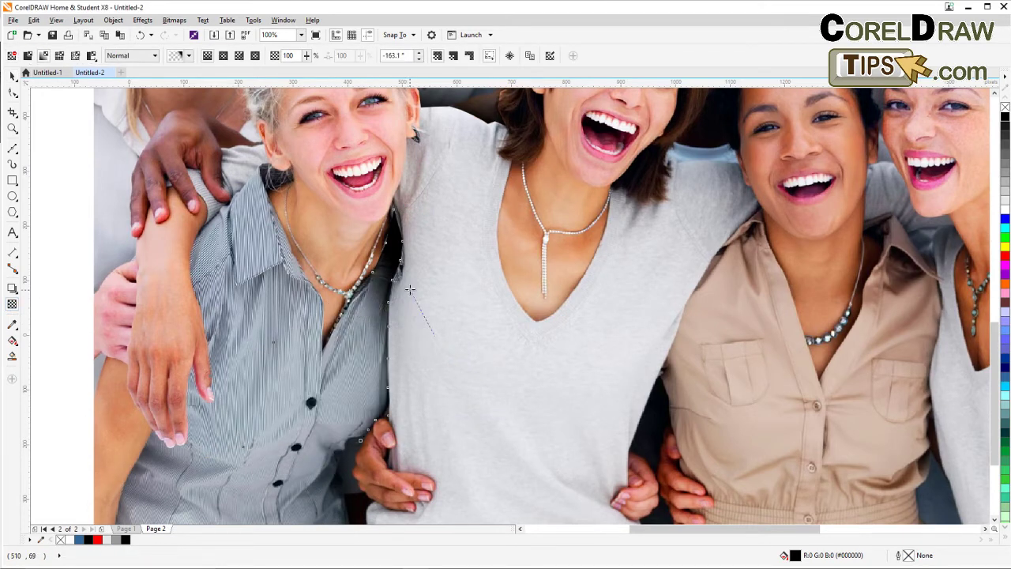
drag(363, 314, 352, 342)
drag(408, 290, 397, 332)
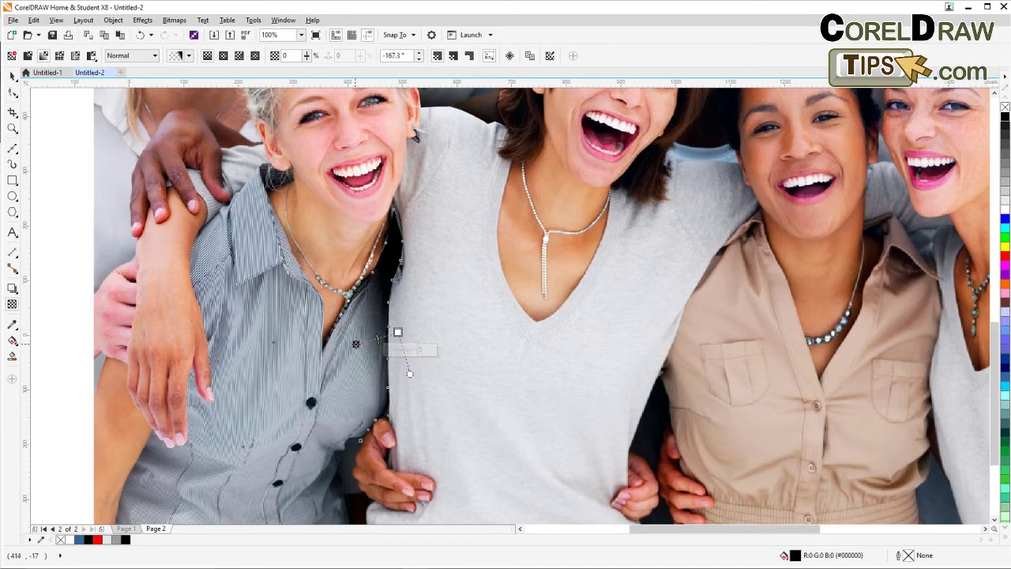
click(355, 345)
scroll(355, 346, down, 2)
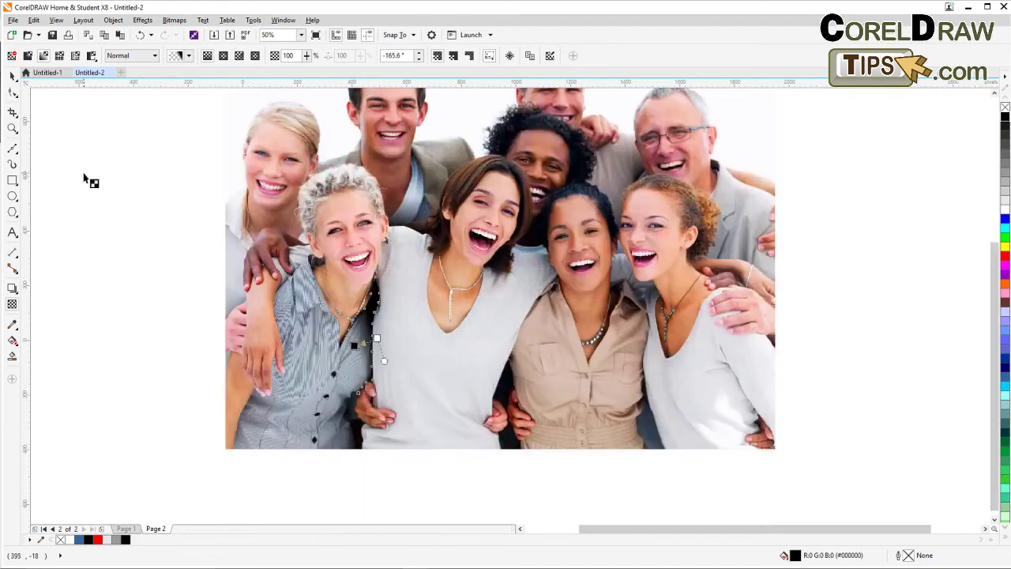
click(11, 76)
click(150, 196)
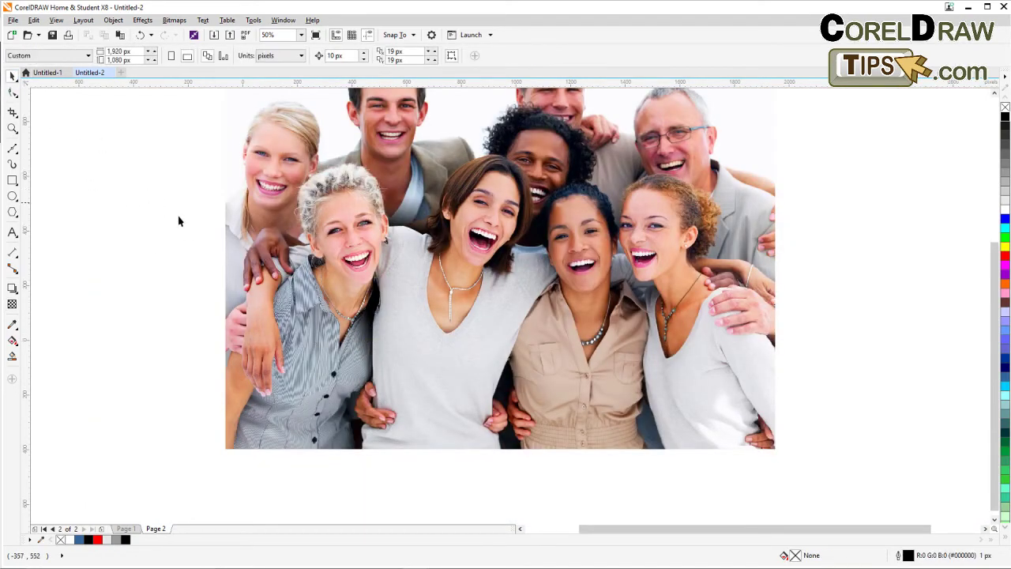
Place a copy of the group photo without the shadows directly beside the shaded one for comparison, and deselect it.
scroll(468, 407, down, 1)
drag(467, 407, 319, 395)
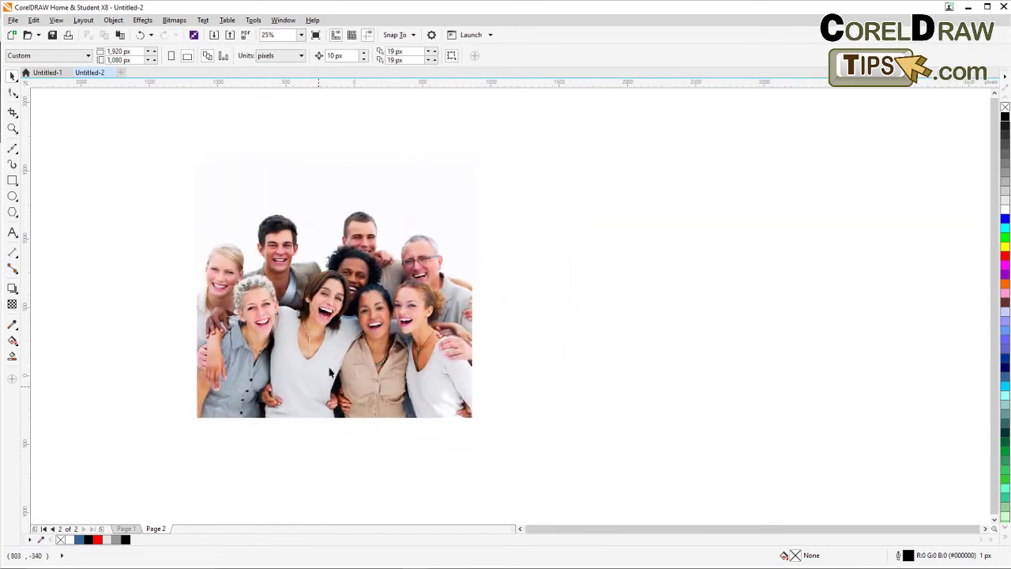
click(366, 312)
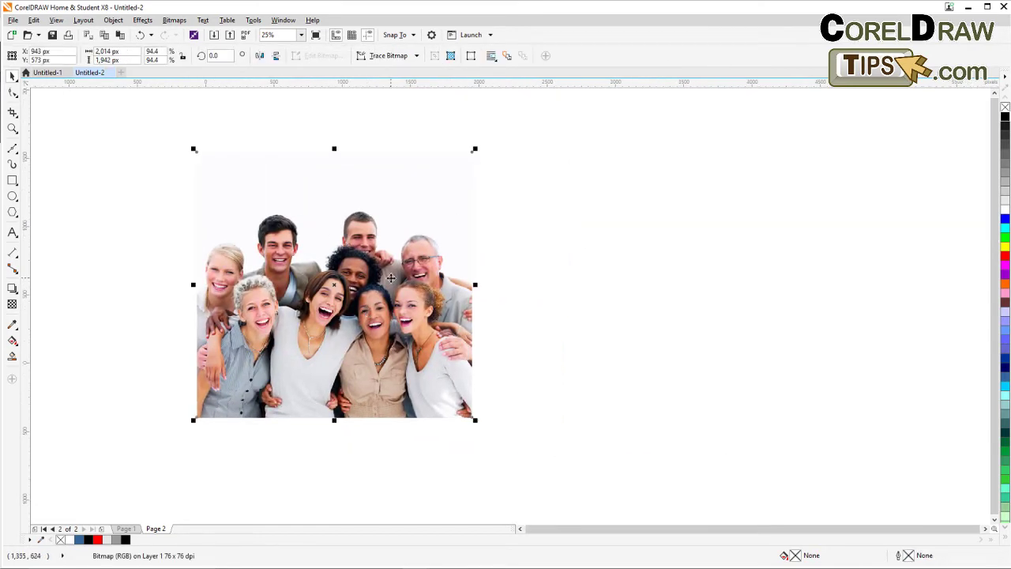
drag(391, 278, 659, 303)
click(491, 464)
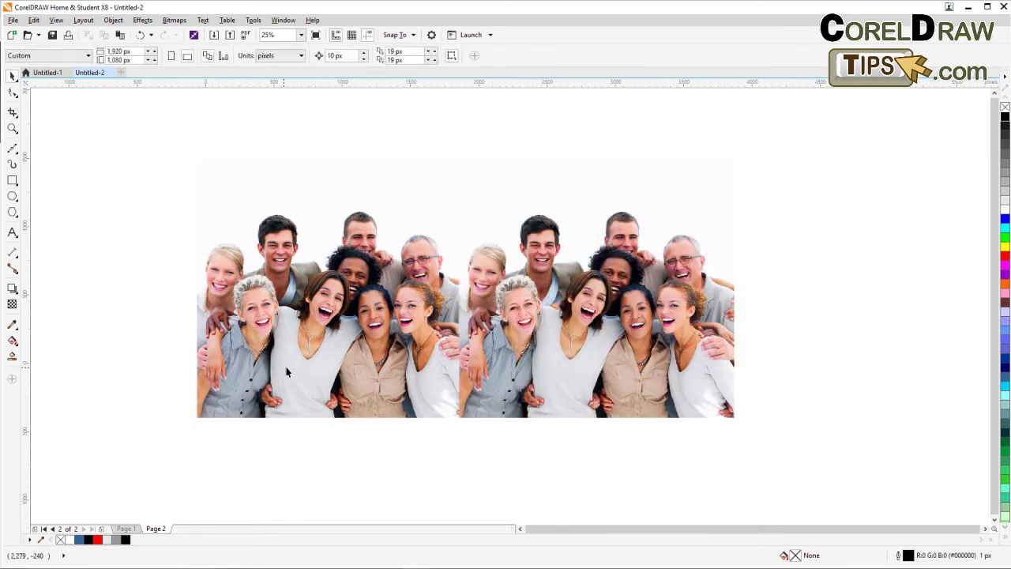
Start a Bézier outline in the shaded photo between the central woman's sweater and the beige shirt, following the sweater edge up to the collar.
scroll(290, 365, up, 1)
drag(531, 484, 449, 478)
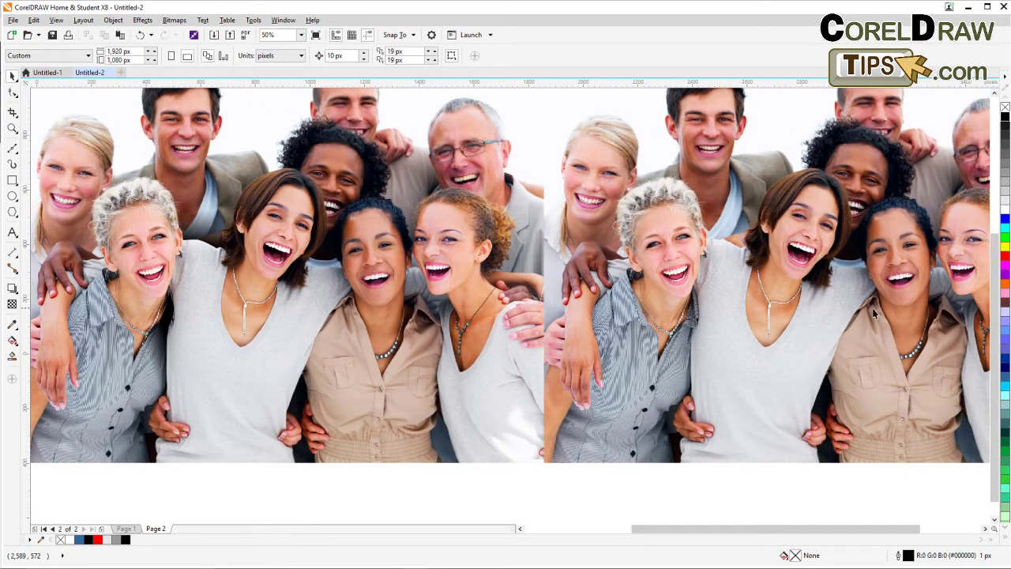
scroll(305, 366, up, 1)
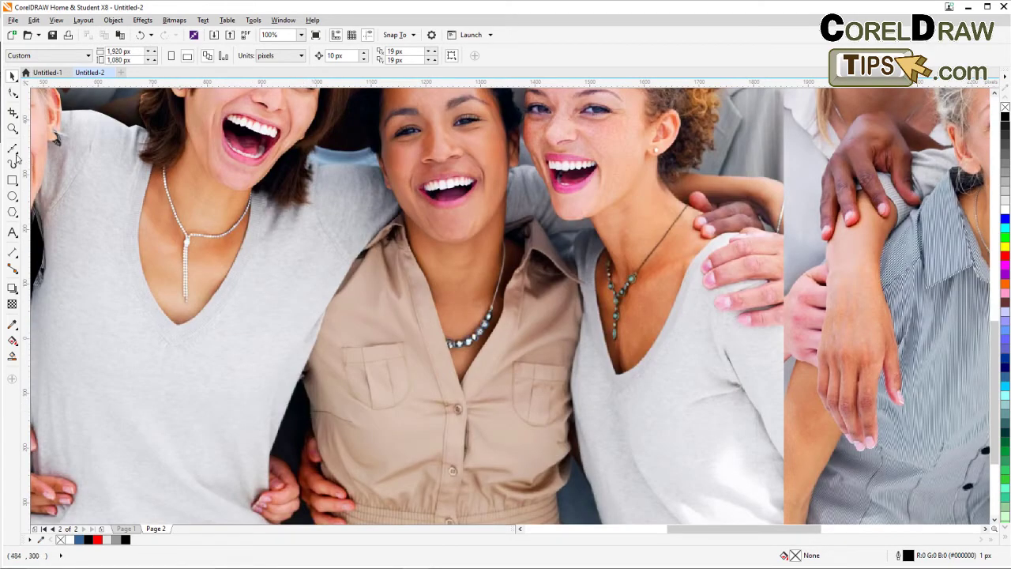
key(F5)
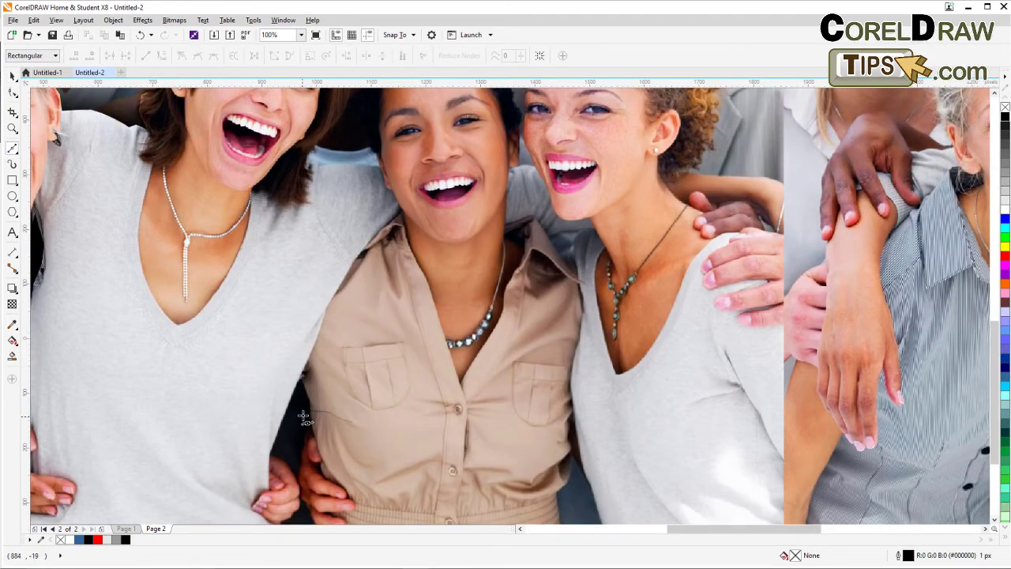
click(293, 392)
click(306, 361)
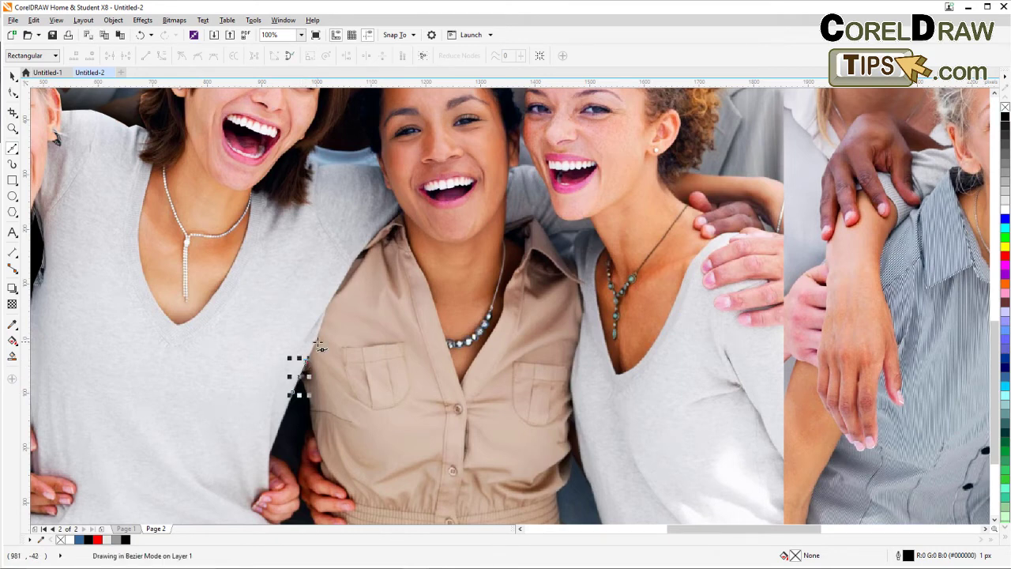
drag(320, 339, 346, 277)
click(351, 264)
click(365, 245)
click(381, 230)
click(399, 213)
Close the outline down the beige shirt's neckline, across its front below the pocket and back to its start at the sweater edge.
click(427, 280)
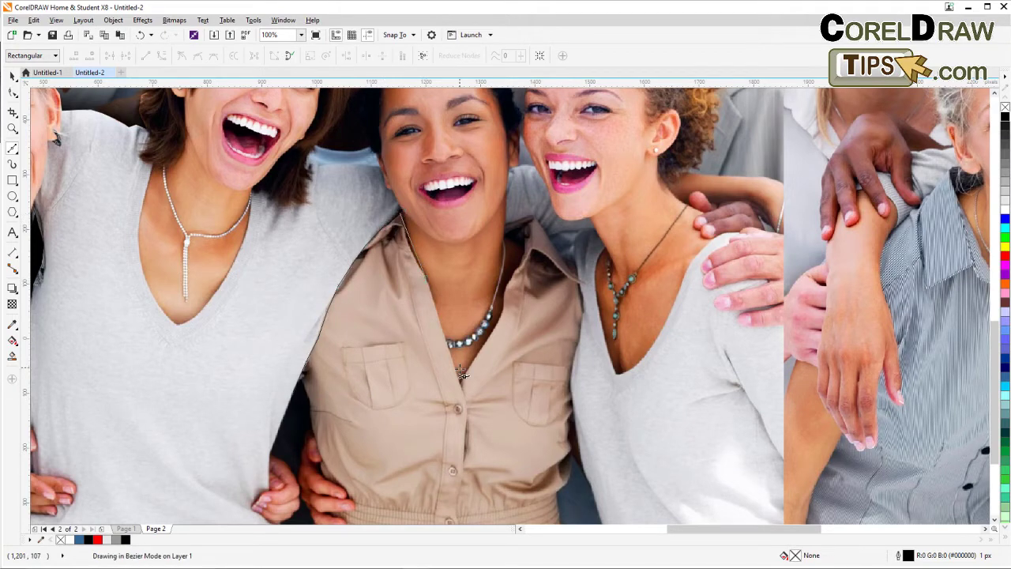
click(461, 376)
click(427, 437)
click(384, 466)
click(337, 439)
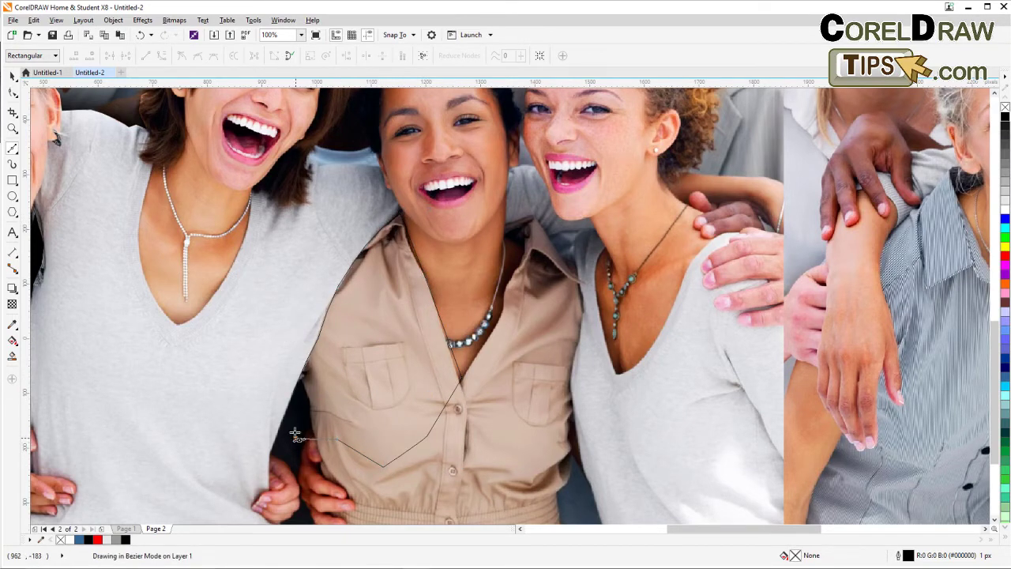
click(294, 436)
click(293, 393)
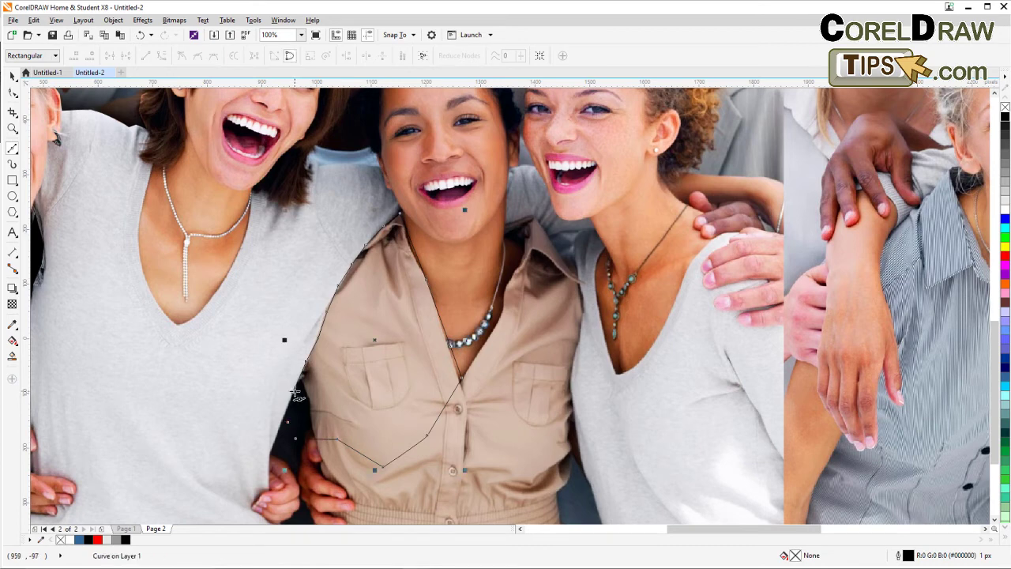
Fill the closed shape over the beige shirt with black and set its outline width to None.
click(1005, 117)
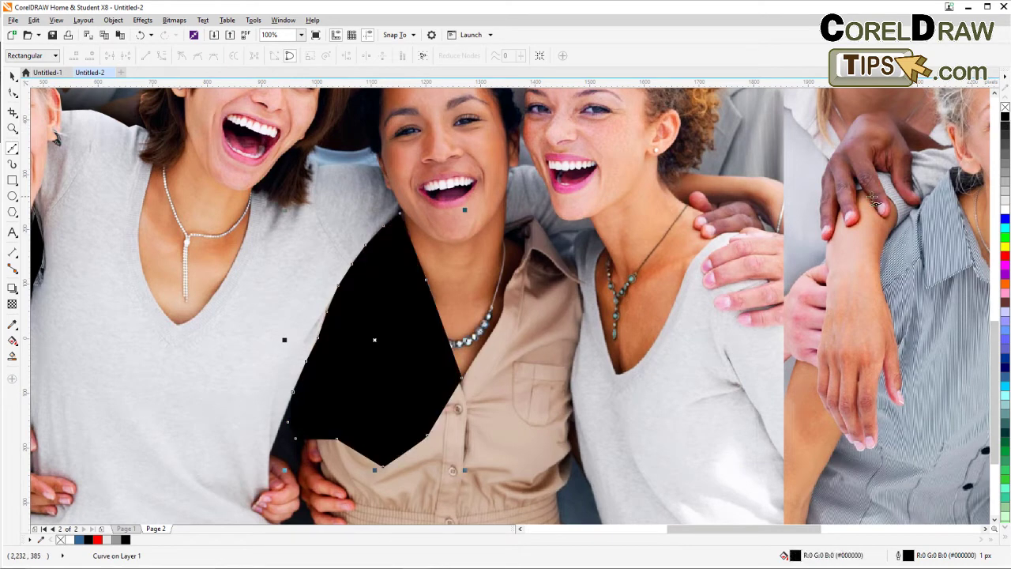
double_click(899, 556)
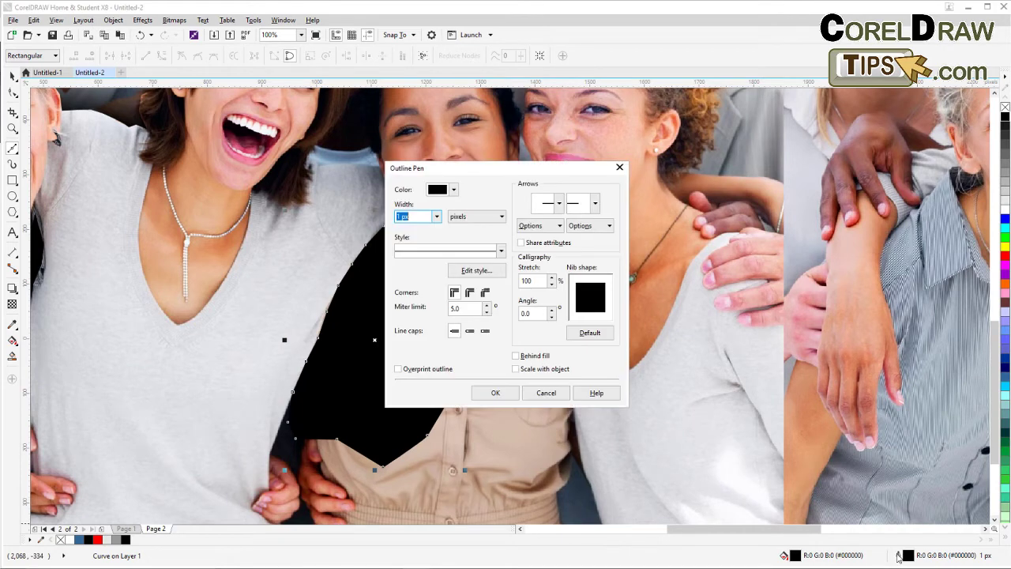
click(437, 216)
click(419, 231)
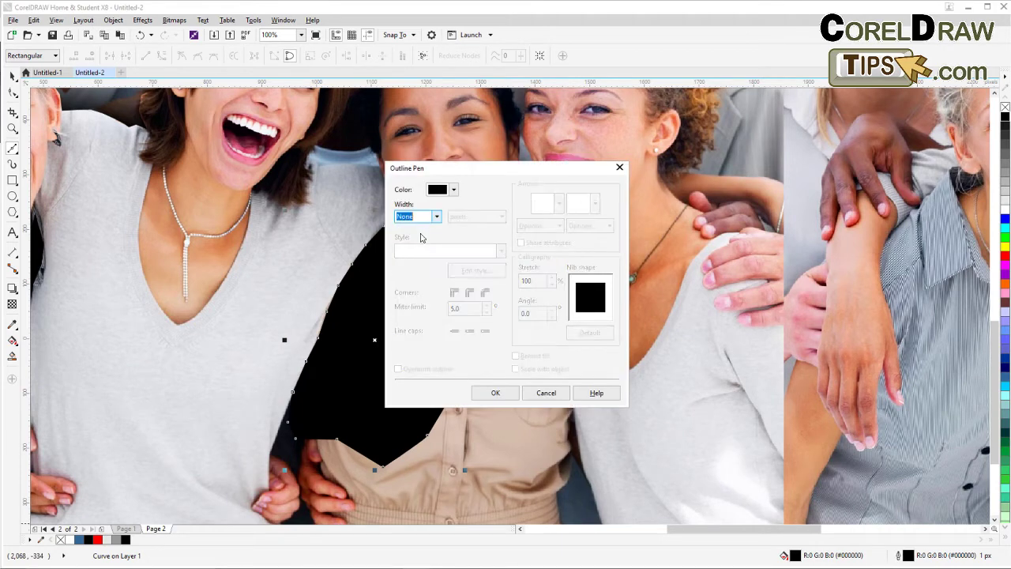
click(496, 394)
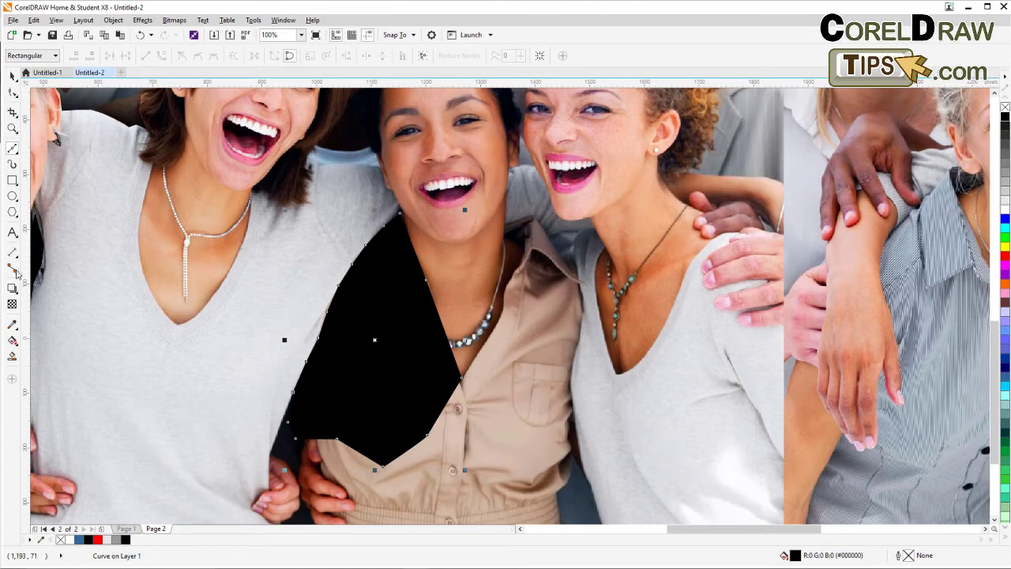
Fade the black shape over the beige shirt with a linear transparency at about -23°, darkest along the sweater edge, and deselect it.
click(12, 306)
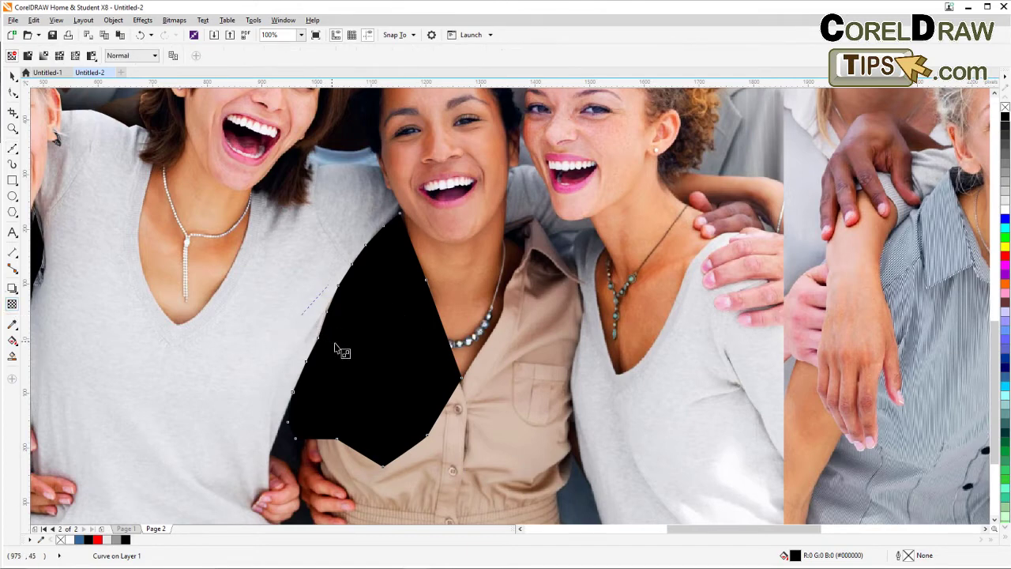
drag(301, 314, 355, 348)
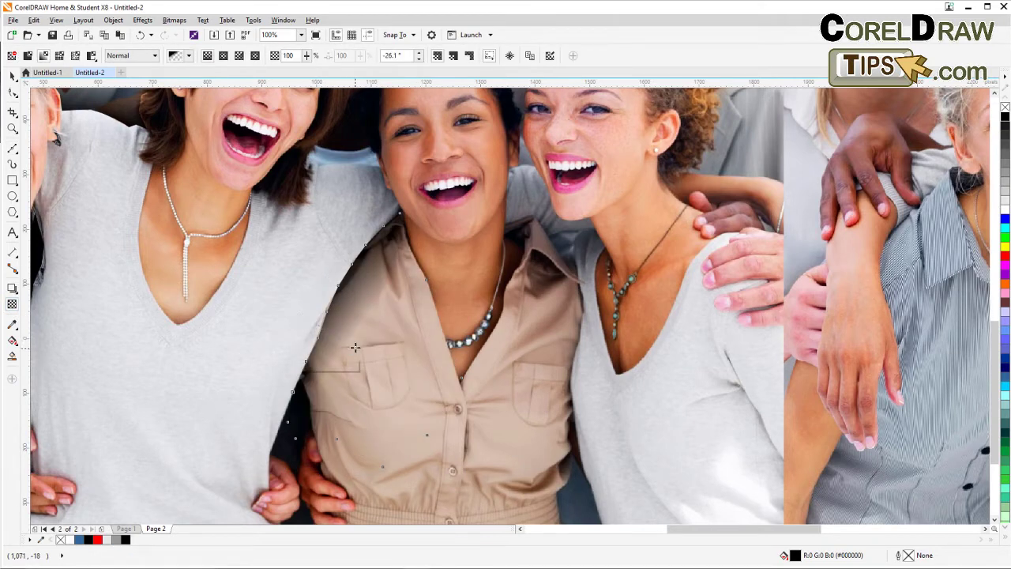
drag(301, 315, 311, 318)
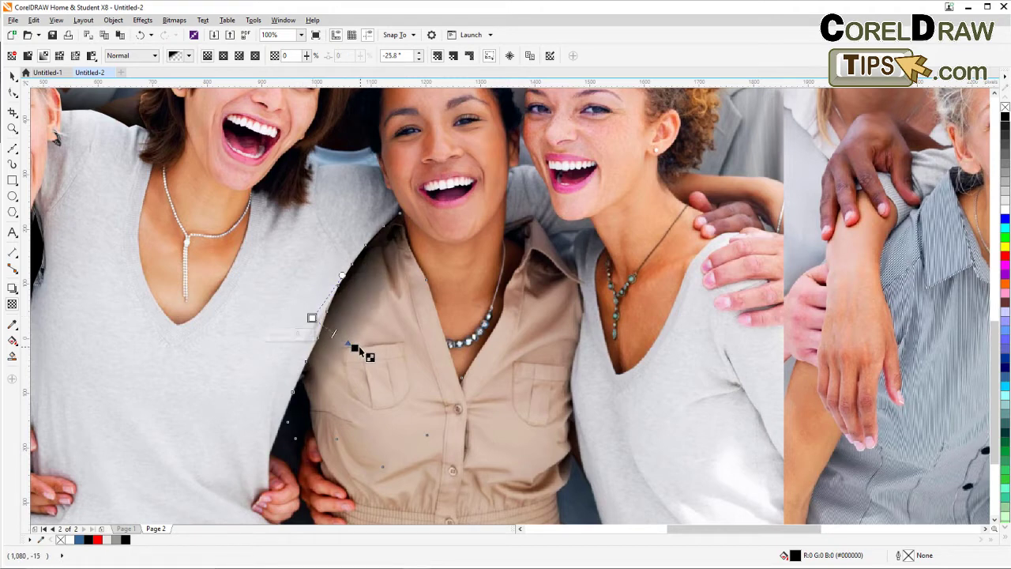
drag(355, 348, 368, 355)
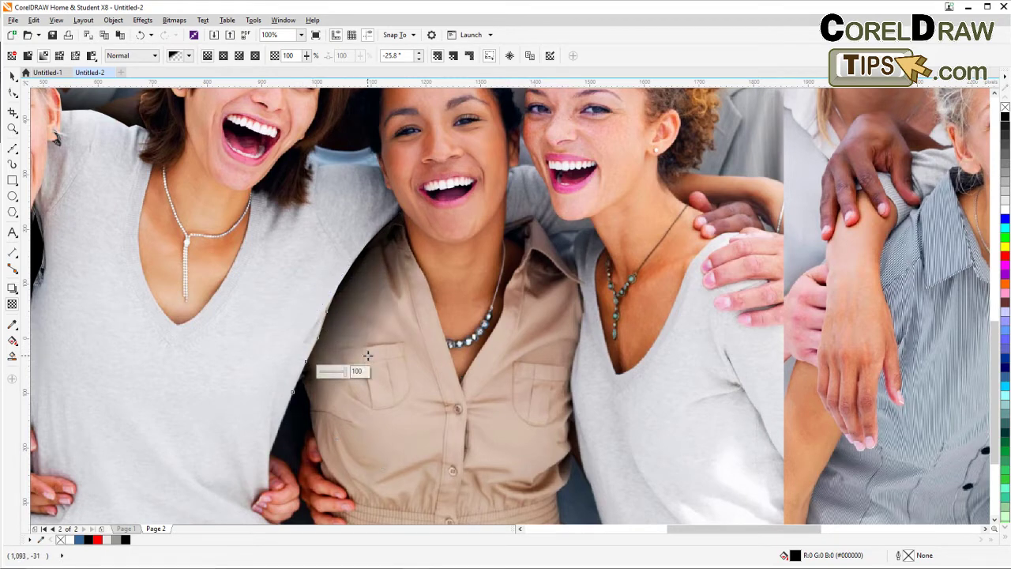
scroll(368, 354, down, 2)
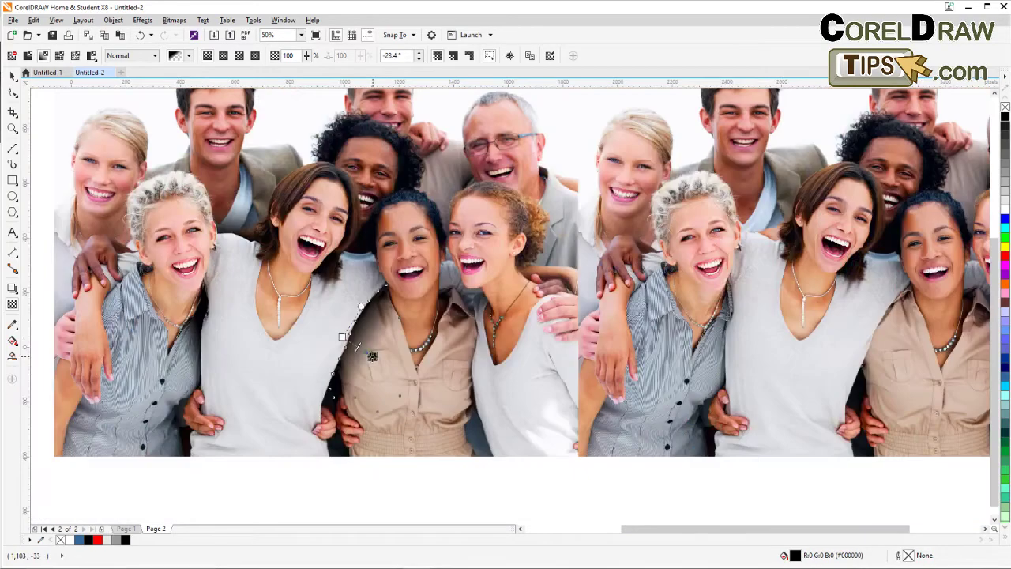
click(12, 75)
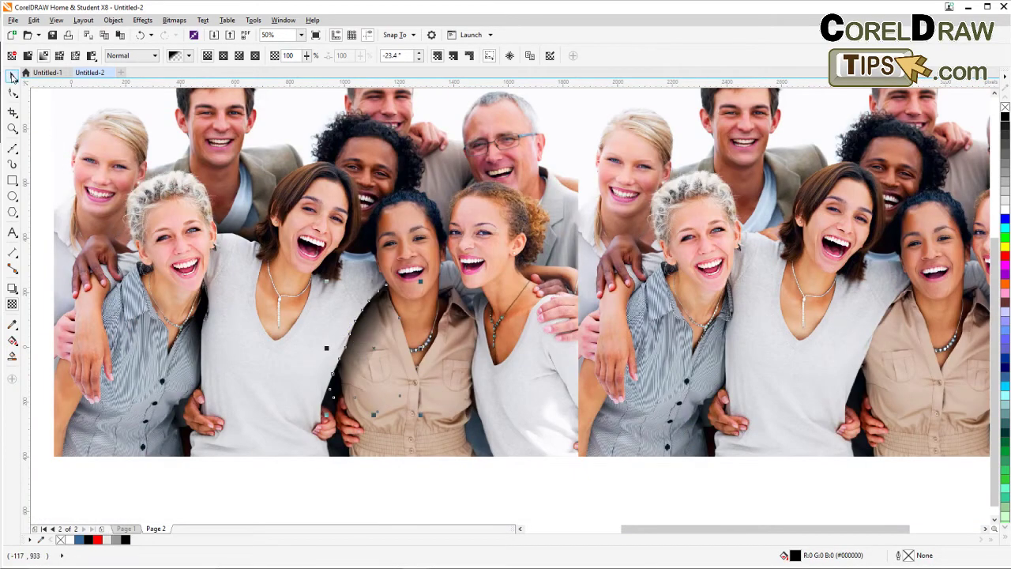
click(223, 477)
key(F4)
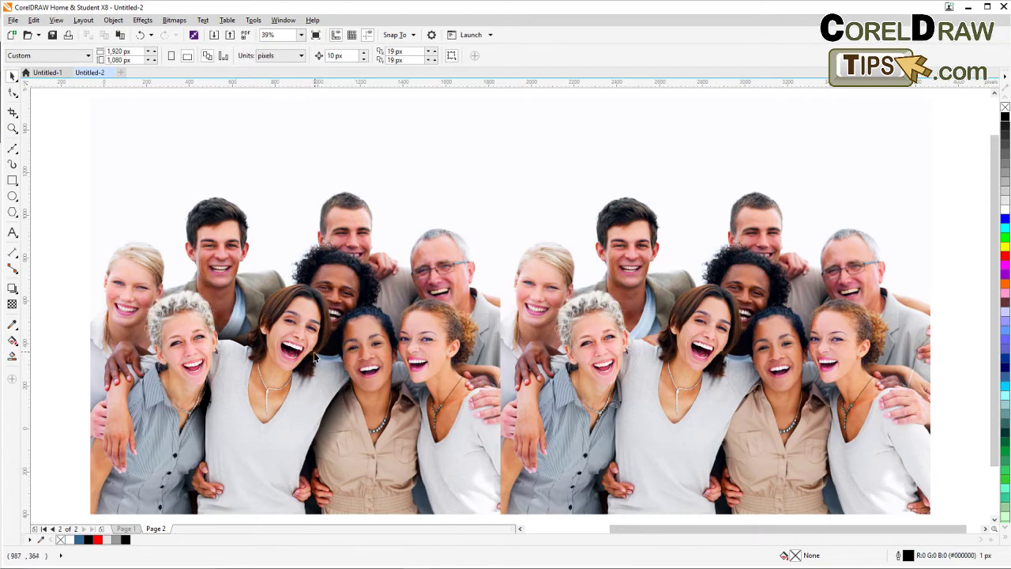
Start a Bézier outline at the top of the central woman's hair and follow its edge down beside the face of the man behind her.
scroll(360, 310, up, 2)
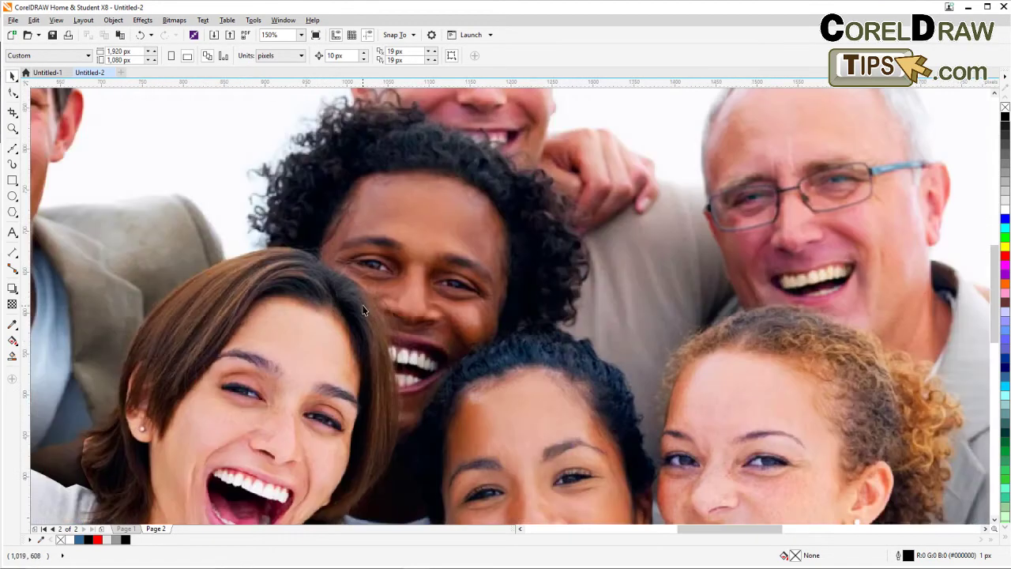
drag(356, 305, 278, 261)
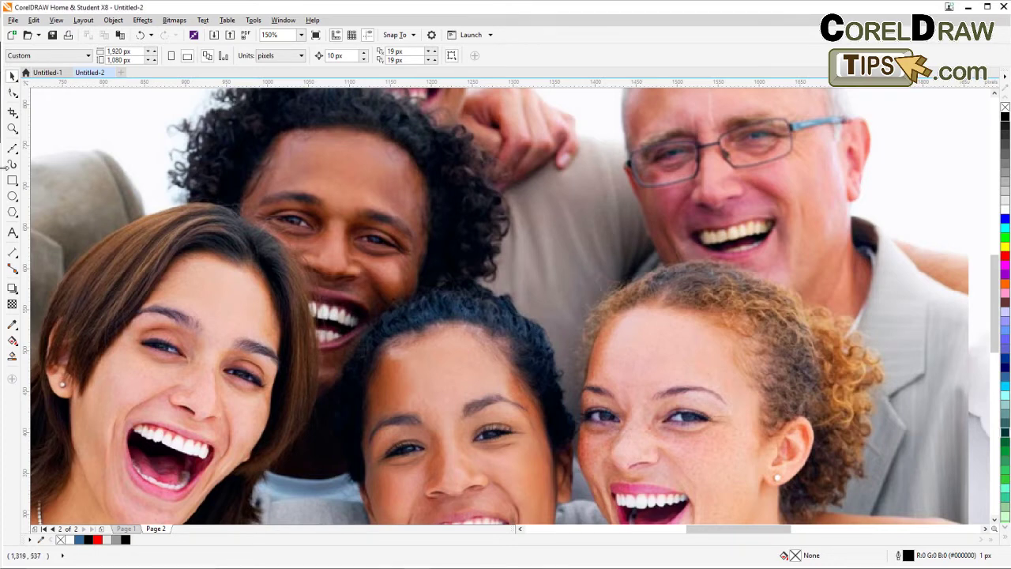
key(F5)
click(235, 217)
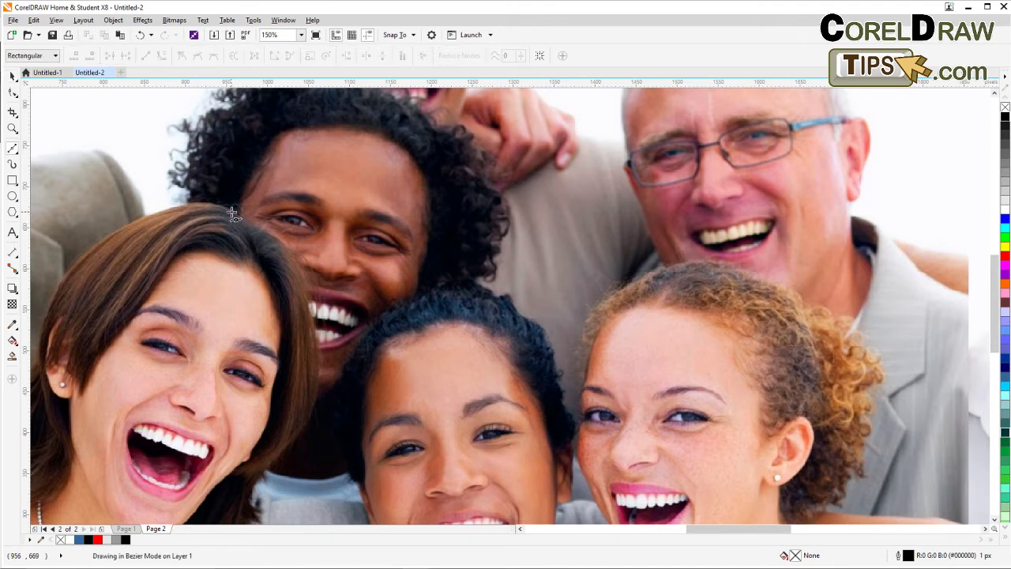
click(264, 231)
click(285, 246)
click(301, 276)
drag(313, 311, 314, 316)
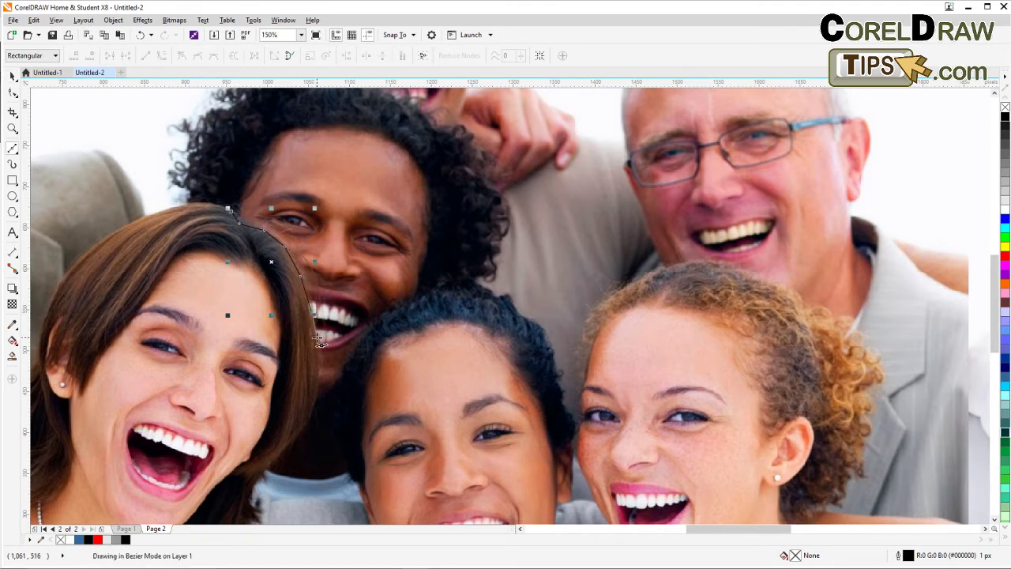
click(317, 338)
click(319, 370)
click(315, 401)
double_click(316, 421)
Continue the outline up along the dark-haired woman's hairline and close it across the face of the man behind.
click(355, 403)
click(362, 360)
click(384, 330)
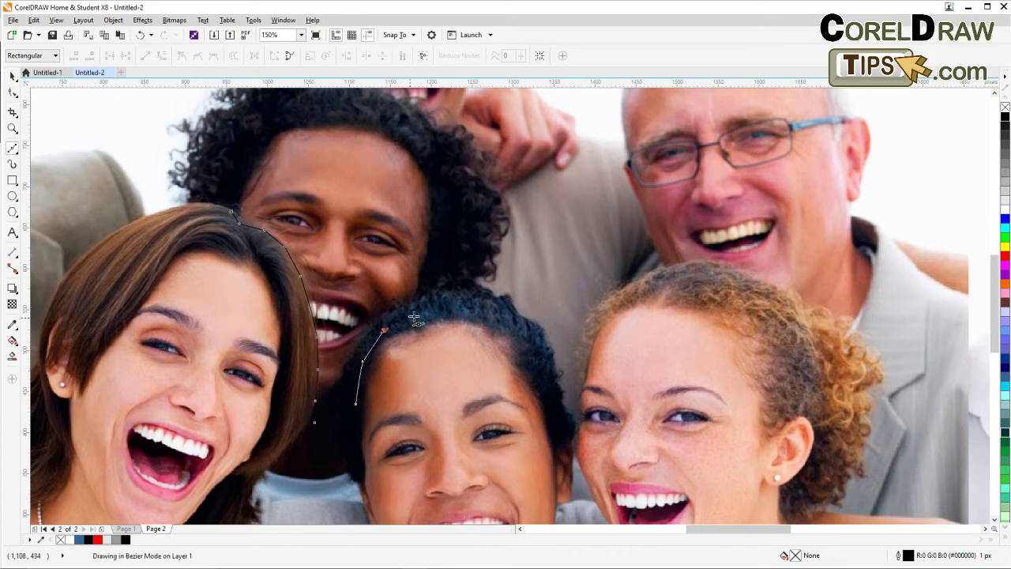
click(417, 314)
click(452, 298)
click(459, 250)
click(376, 180)
click(322, 154)
click(247, 150)
double_click(230, 210)
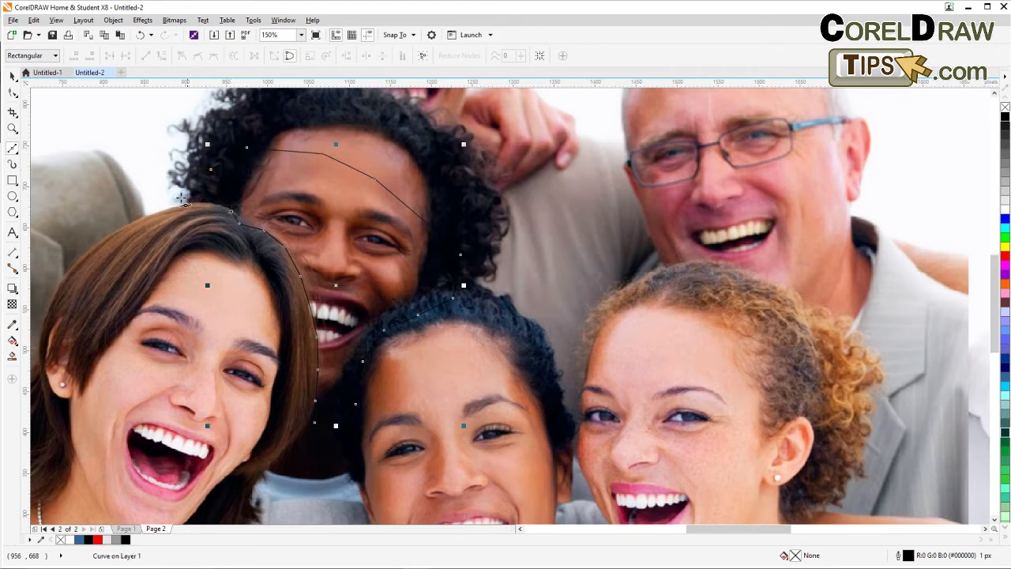
Fill the closed shape over the face of the man behind with black and set its outline width to None.
click(1005, 118)
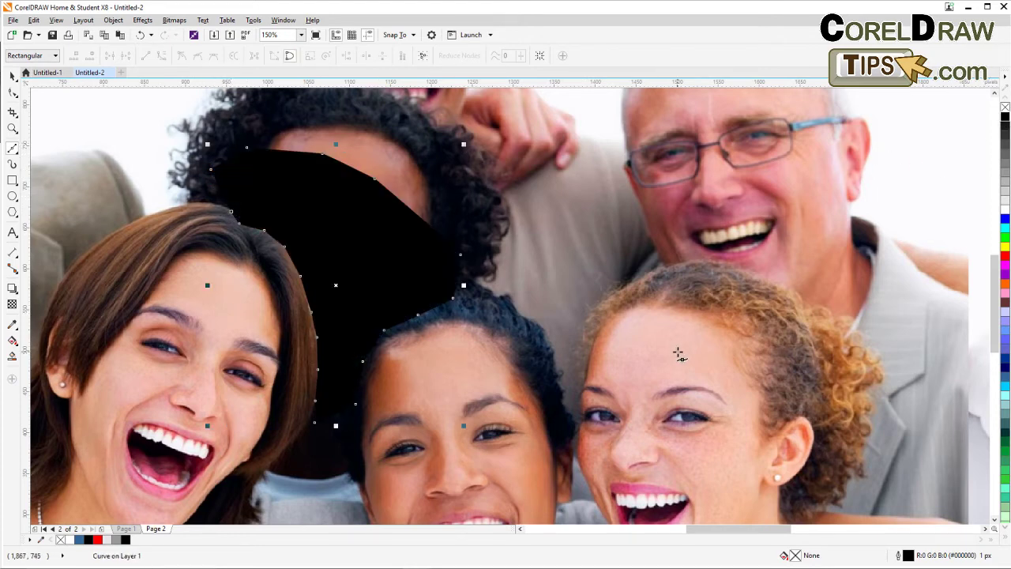
double_click(900, 555)
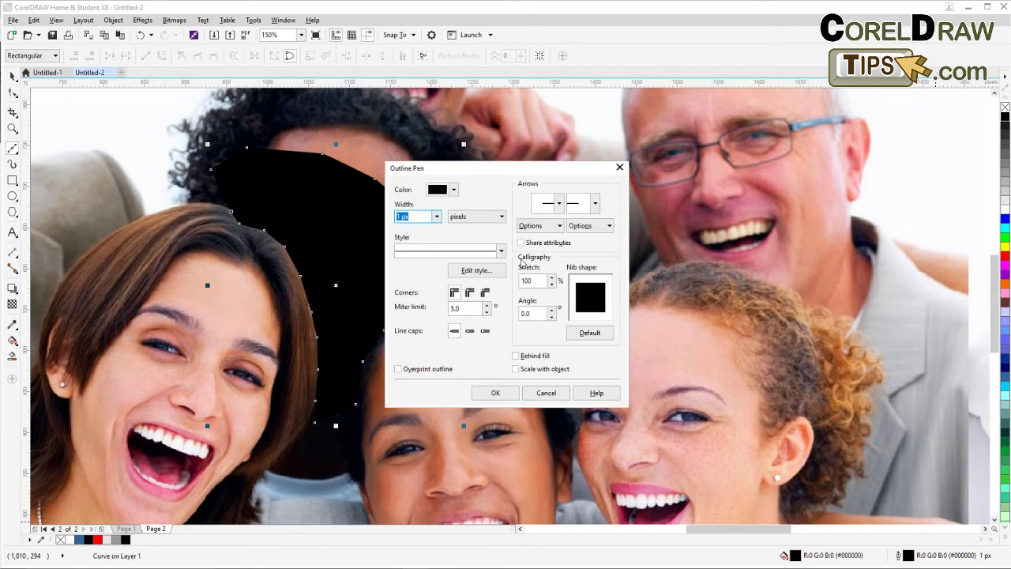
click(437, 217)
click(427, 229)
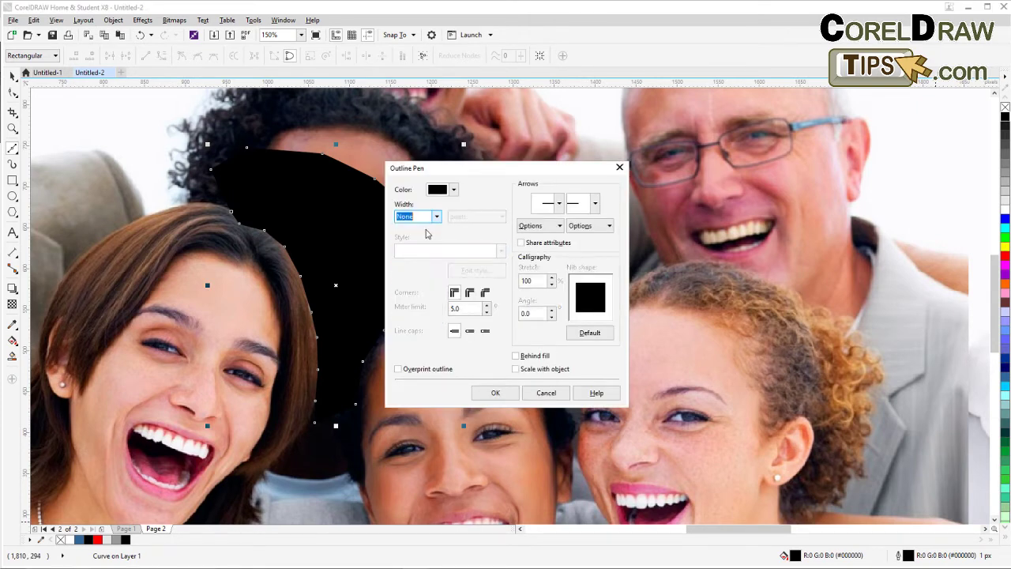
click(496, 393)
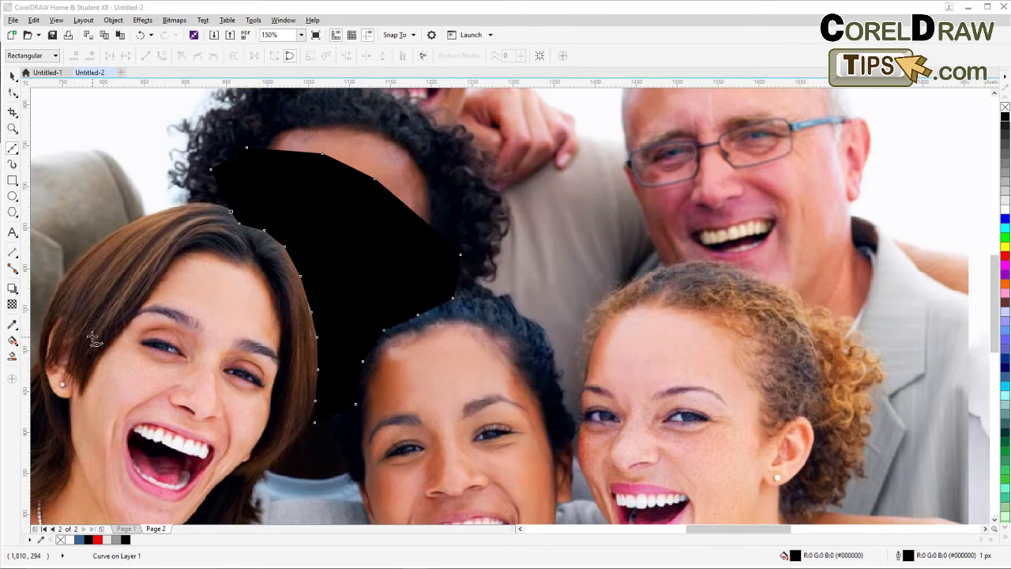
Fade the black shape over the man's face with a linear transparency at about 51°, darkest along the central woman's hair, and deselect it.
drag(308, 373, 348, 283)
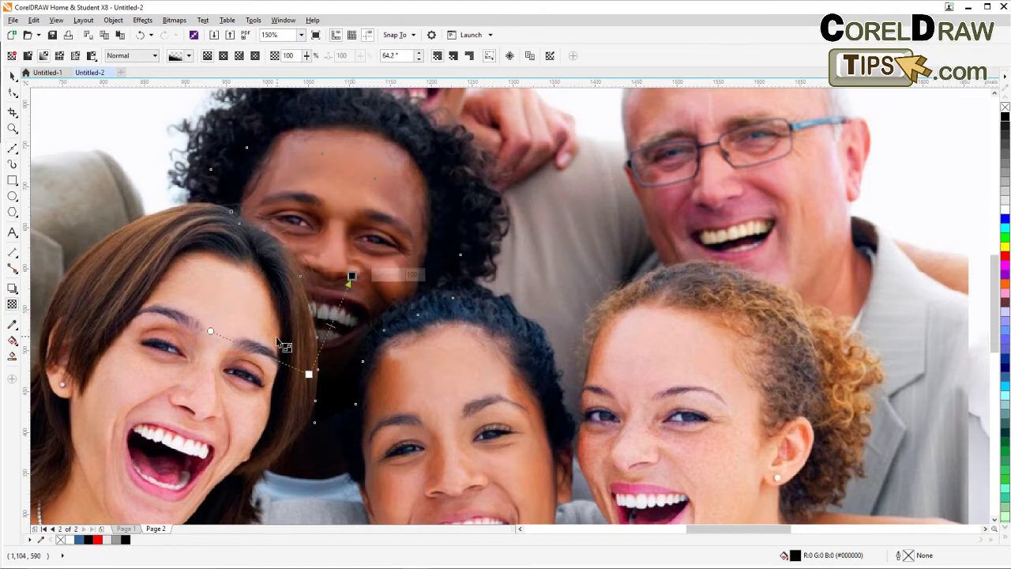
drag(218, 316, 223, 313)
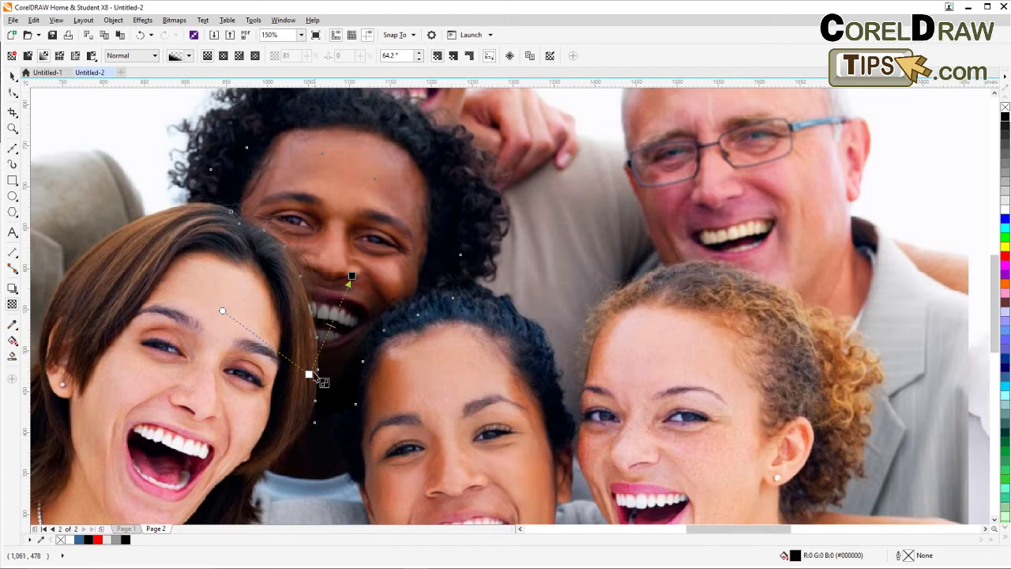
drag(309, 374, 305, 345)
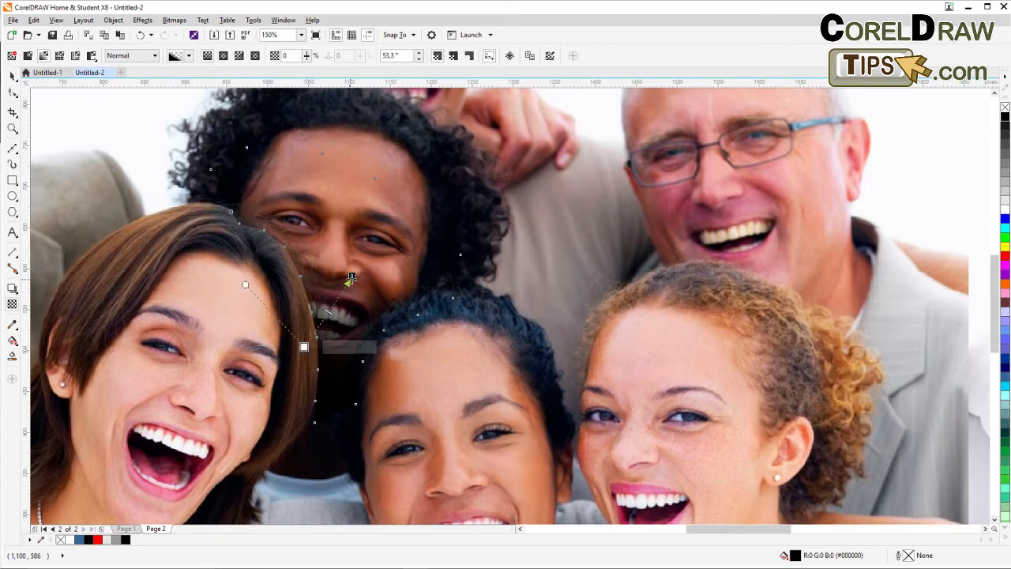
drag(358, 271, 366, 263)
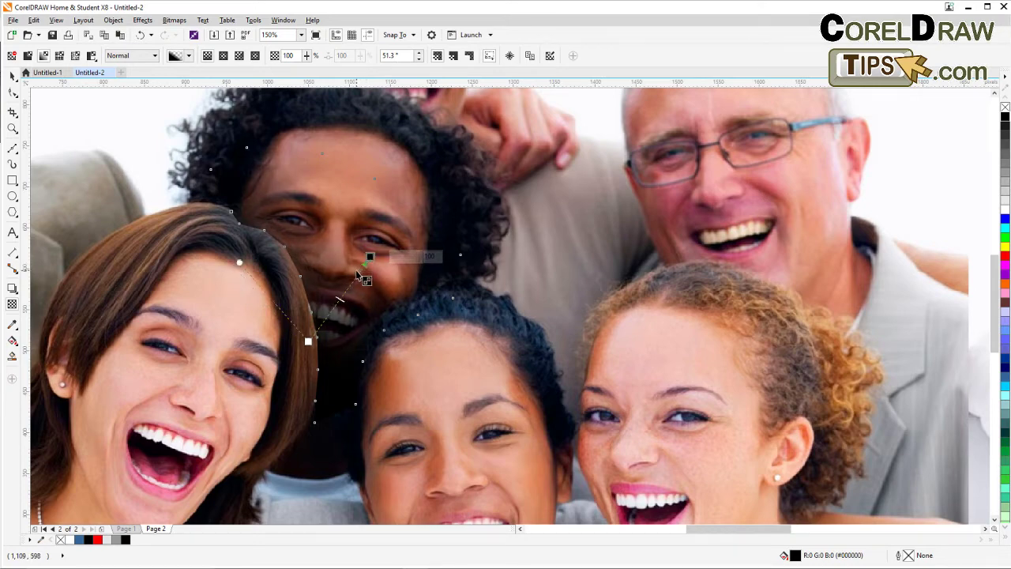
scroll(355, 271, down, 2)
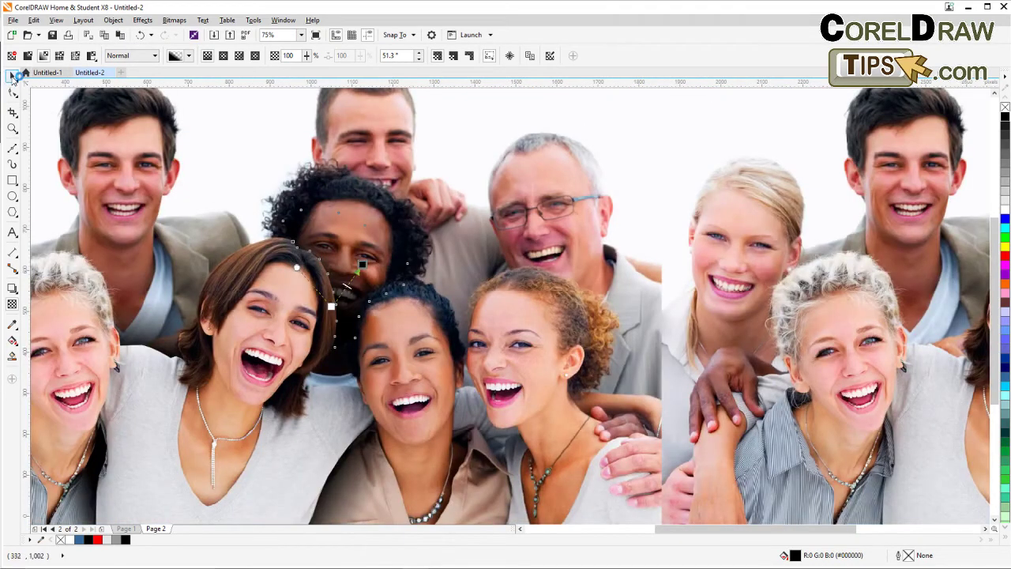
click(13, 75)
scroll(57, 162, down, 2)
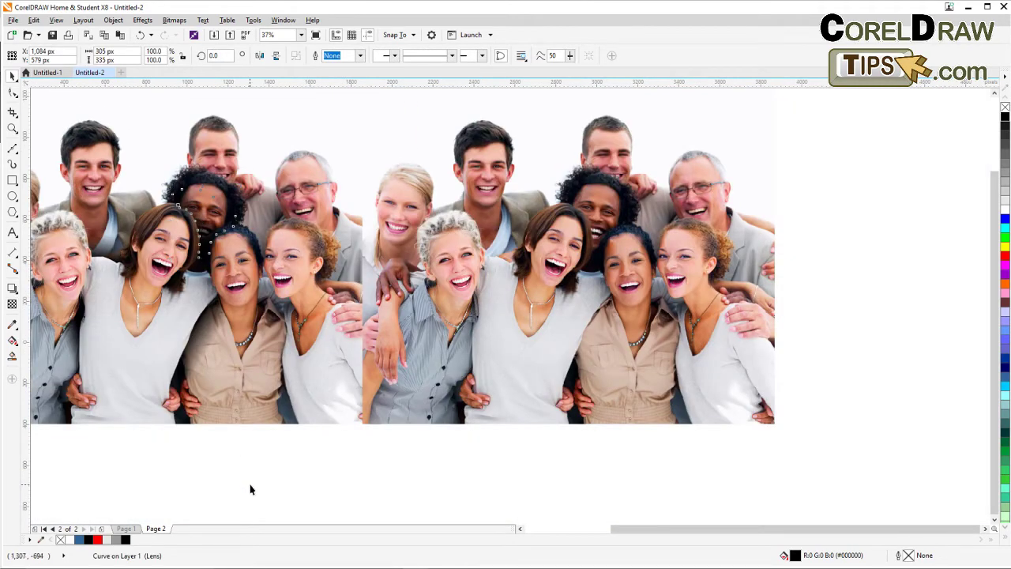
key(Escape)
Compare the shaded photo with the unshaded copy, examining the shadows around the central woman's hair and shoulders up close.
drag(286, 405, 476, 399)
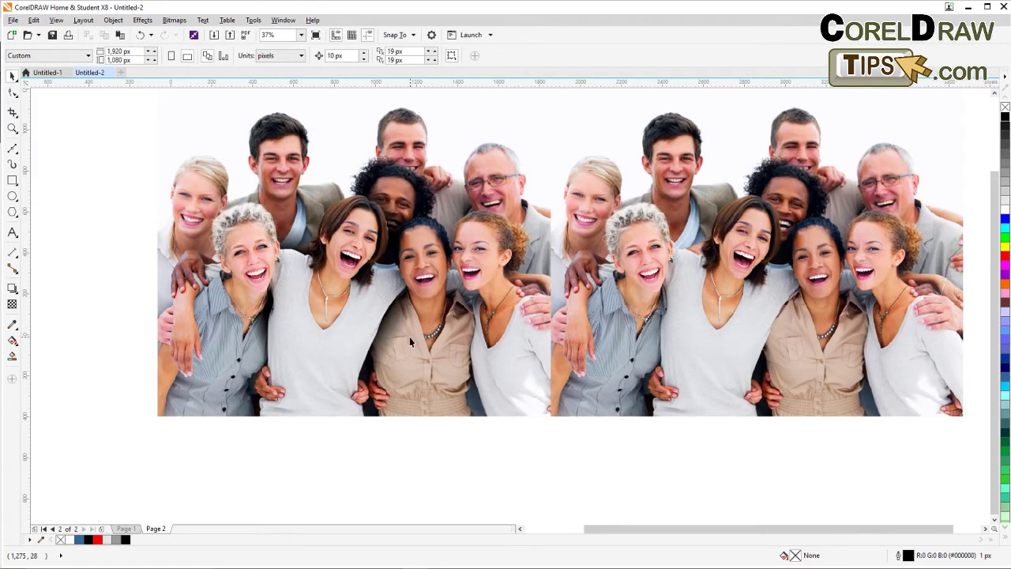
scroll(246, 309, up, 1)
scroll(247, 309, down, 1)
scroll(313, 303, up, 1)
scroll(313, 303, down, 1)
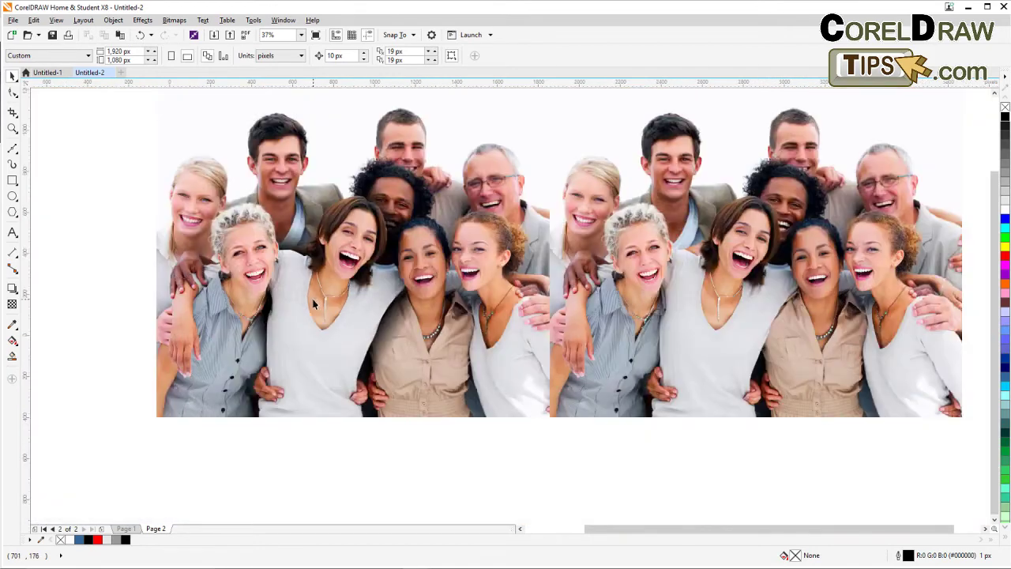
click(278, 176)
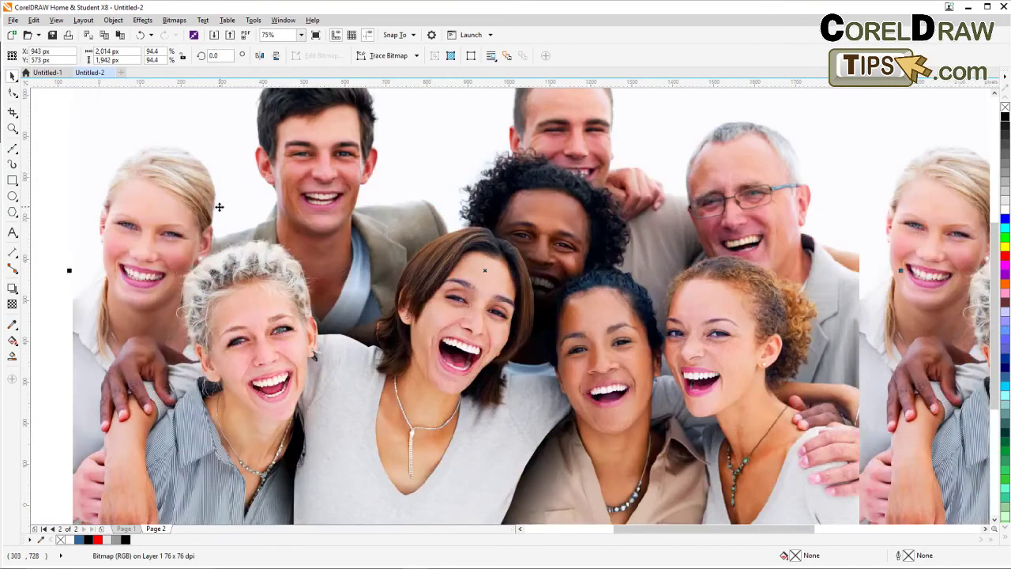
scroll(335, 346, up, 1)
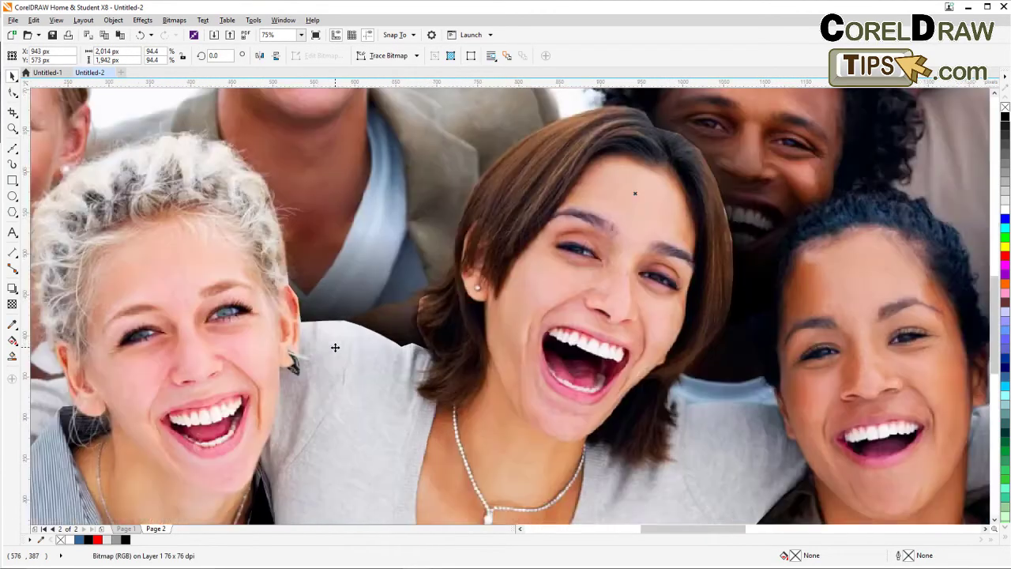
scroll(341, 268, up, 2)
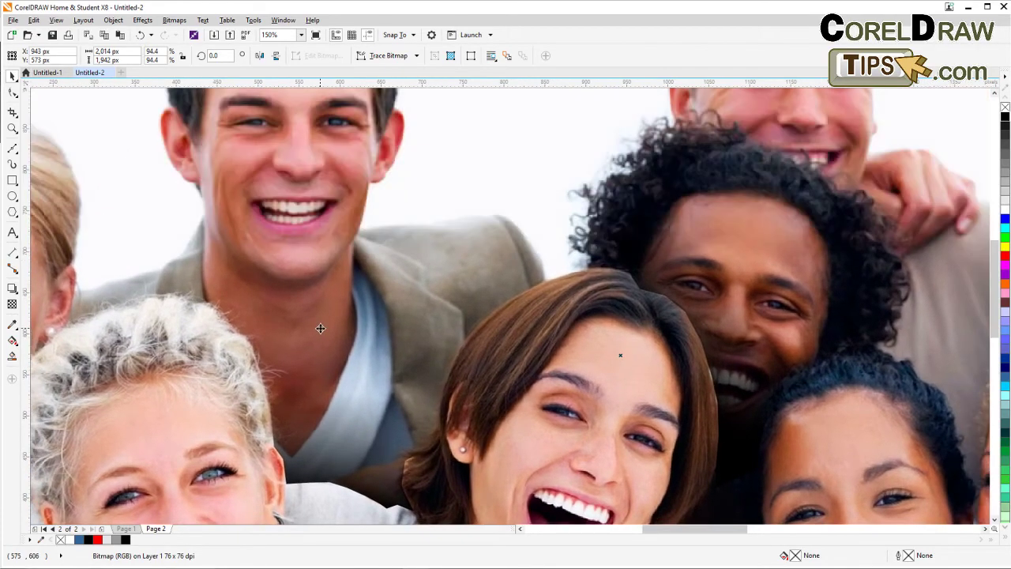
scroll(320, 328, down, 5)
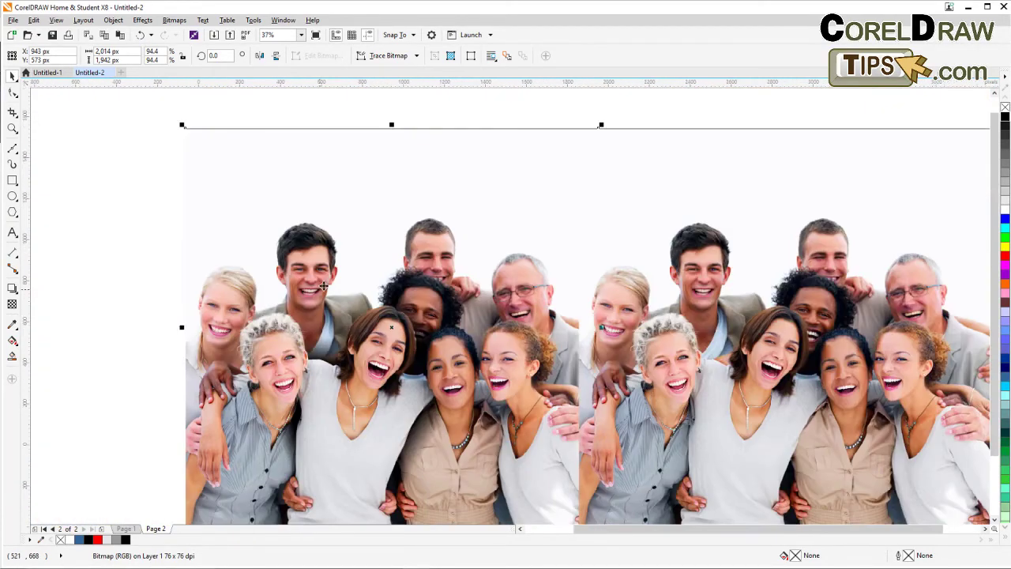
Try moving the shaded photo's background bitmap away from the shadow shapes, undo the move and clear the selection.
scroll(227, 225, down, 3)
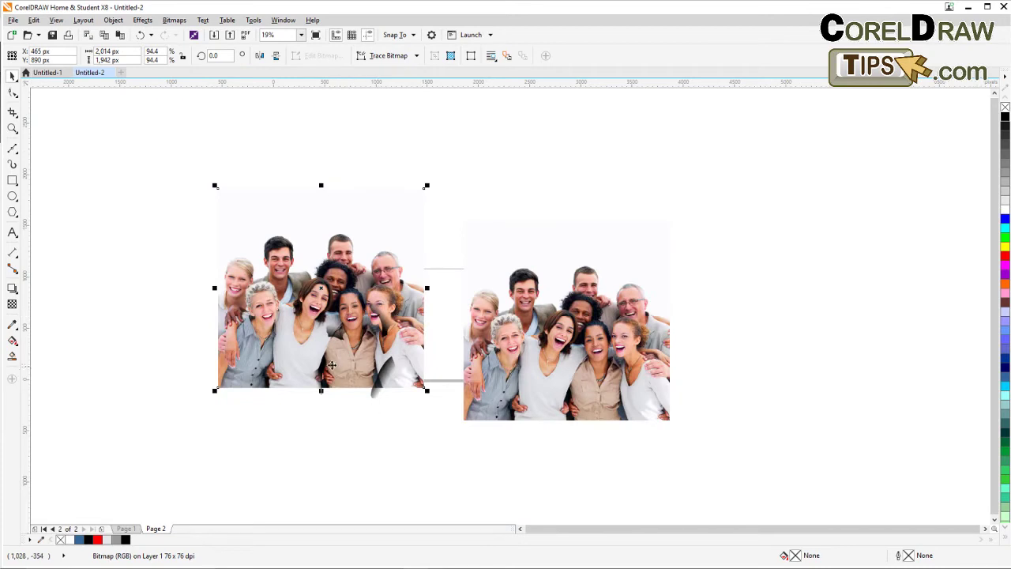
key(ctrl+z)
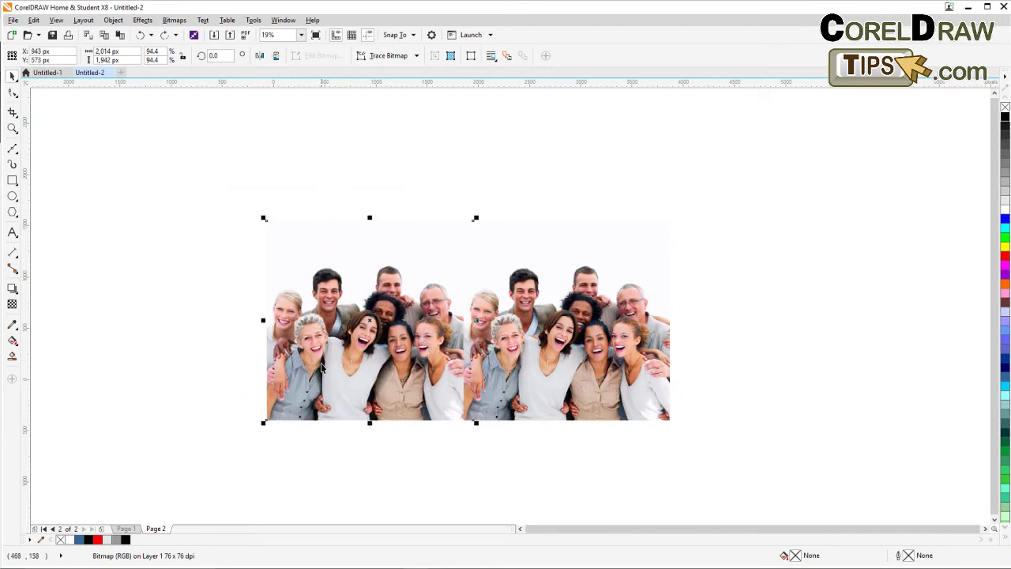
click(353, 466)
click(342, 385)
drag(291, 476, 366, 436)
Examine how the shadows behind the central woman look both close up and at full view.
scroll(355, 354, up, 5)
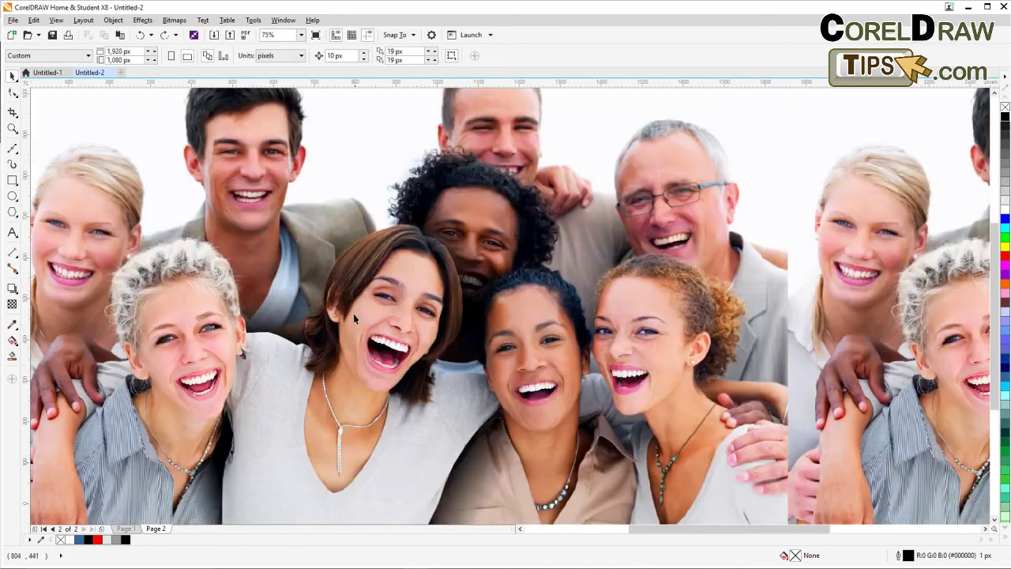
scroll(476, 347, down, 3)
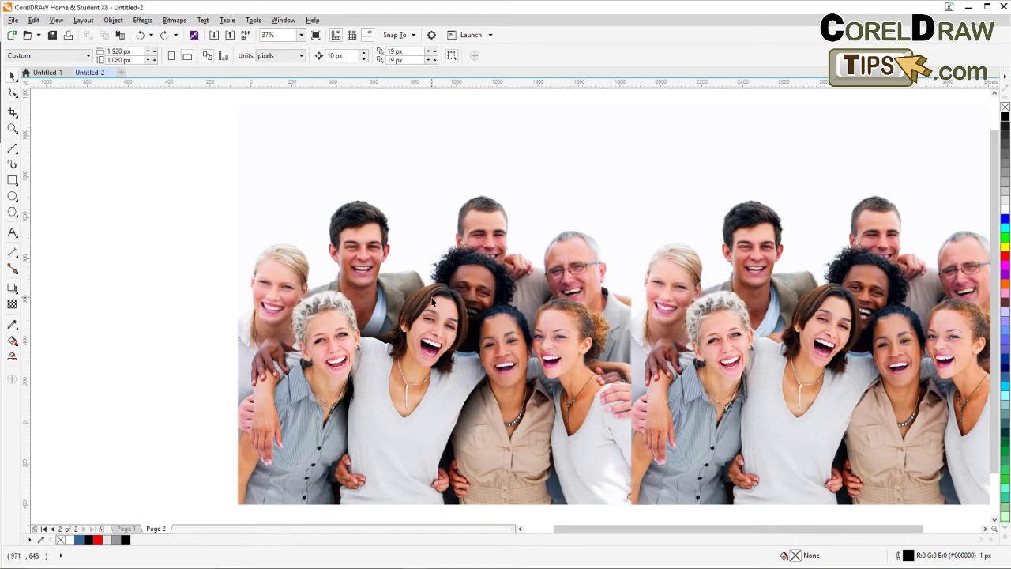
scroll(427, 271, up, 2)
scroll(427, 271, down, 2)
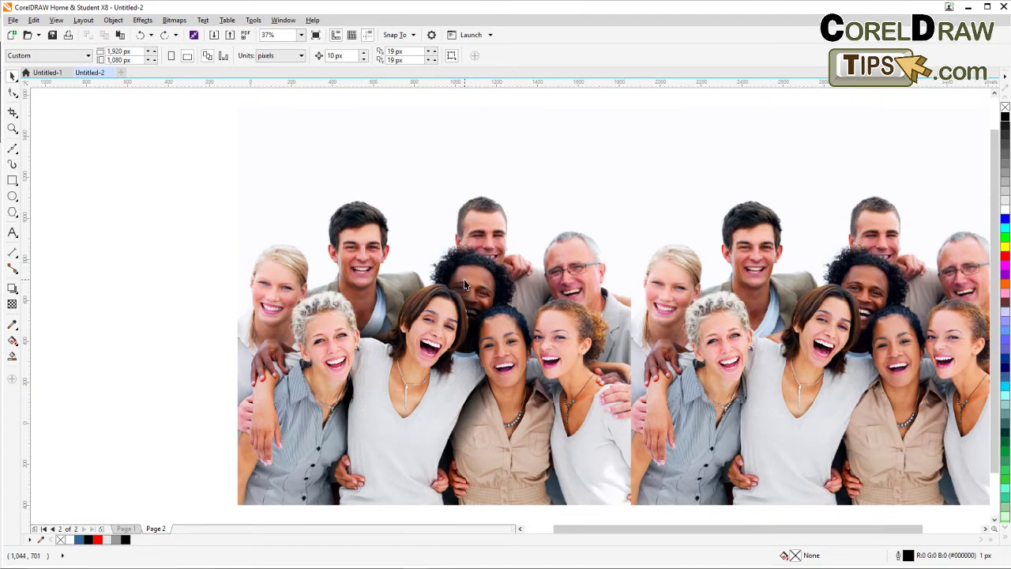
scroll(466, 346, down, 2)
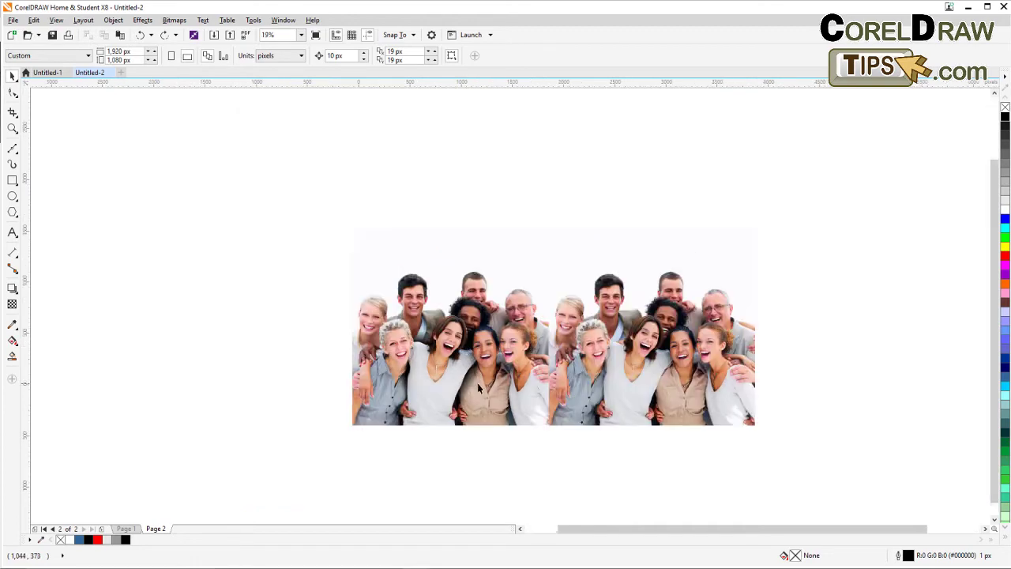
scroll(474, 316, up, 2)
Select the background bitmap of the shaded group photo.
click(479, 220)
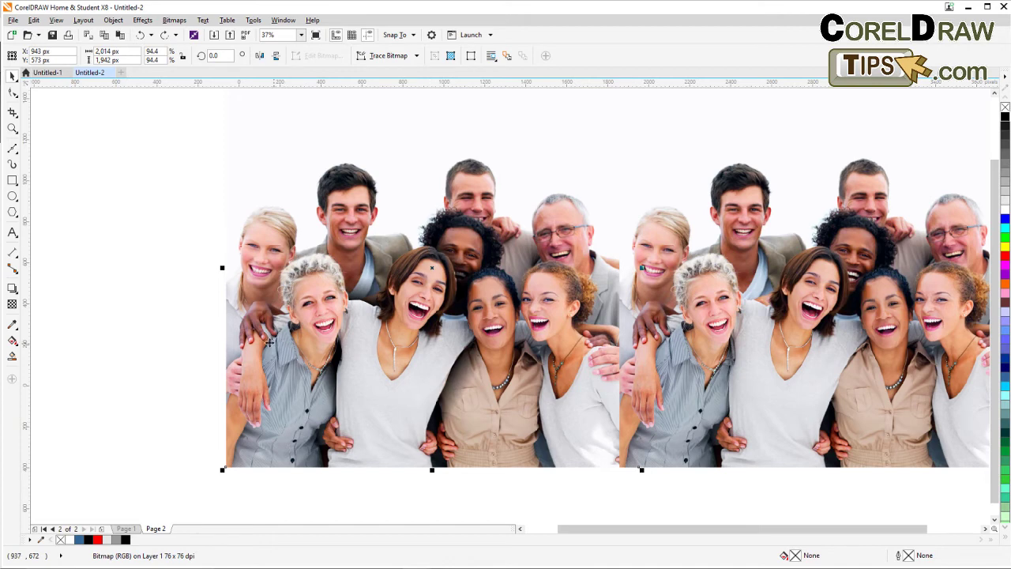
click(141, 318)
click(351, 212)
drag(435, 218, 342, 255)
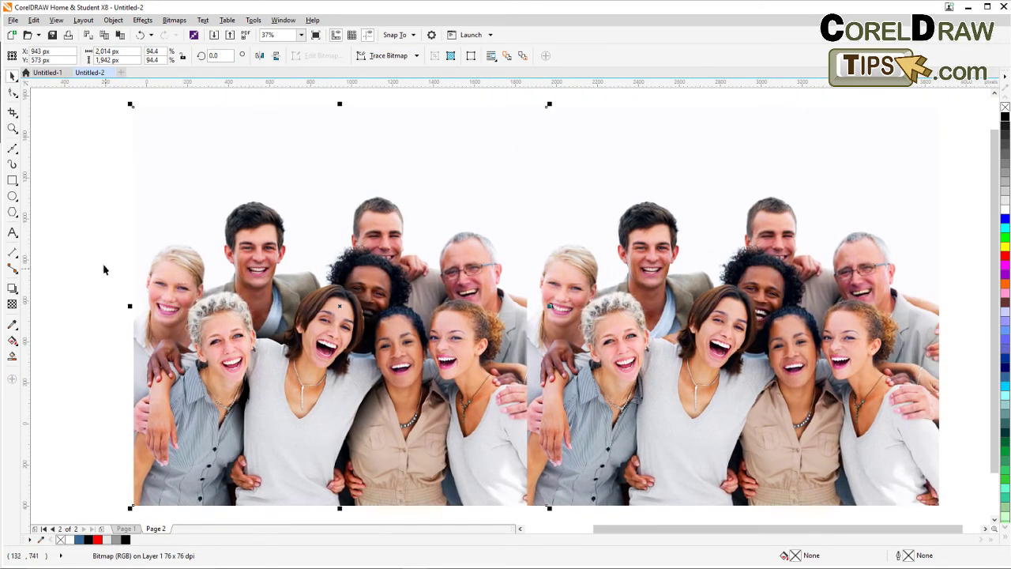
click(174, 20)
click(179, 34)
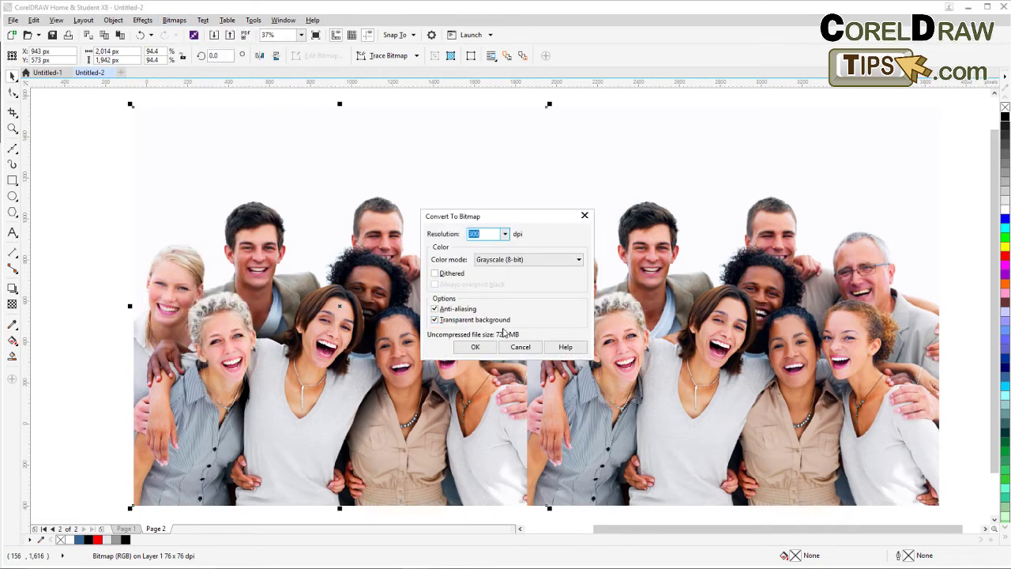
click(521, 347)
Apply a Gaussian Blur with a 4.0-pixel radius to the selected background bitmap of the shaded photo.
click(175, 21)
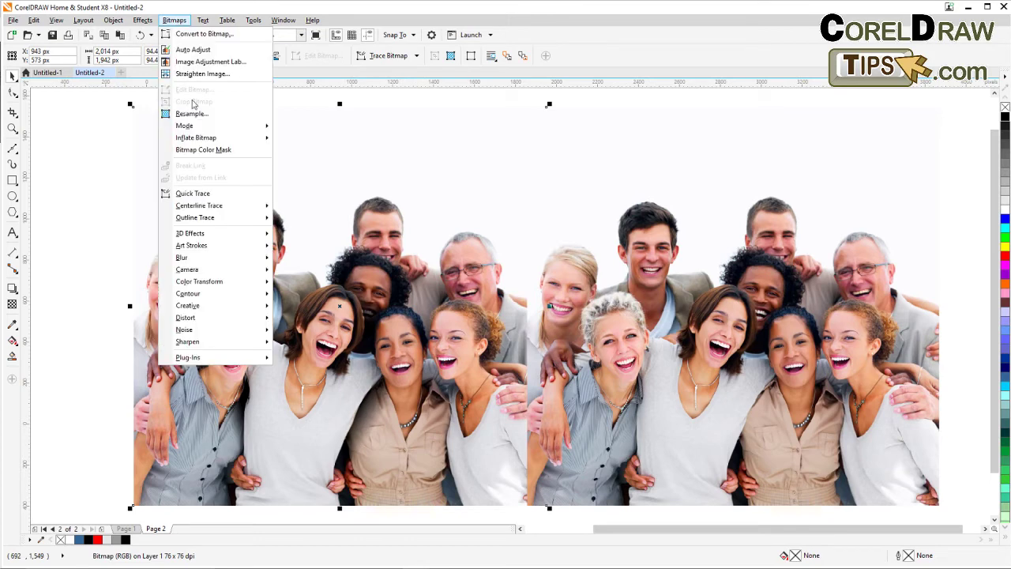
mouse_move(210, 258)
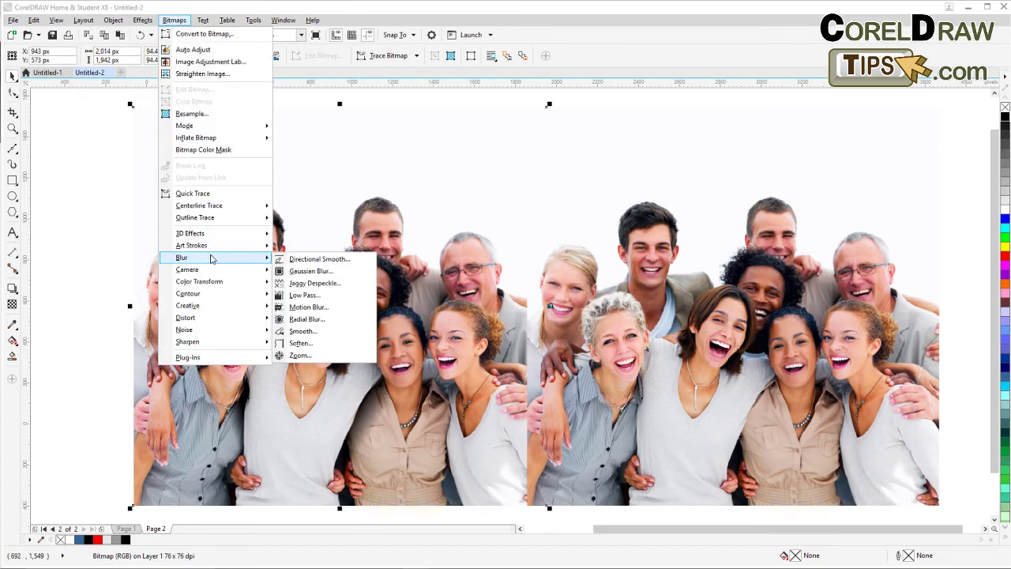
click(319, 272)
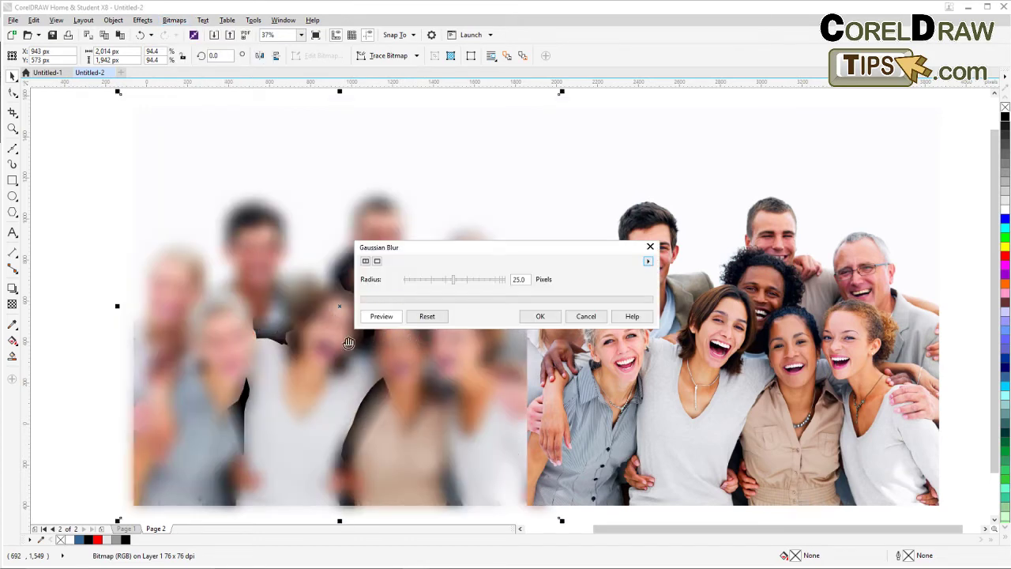
click(420, 282)
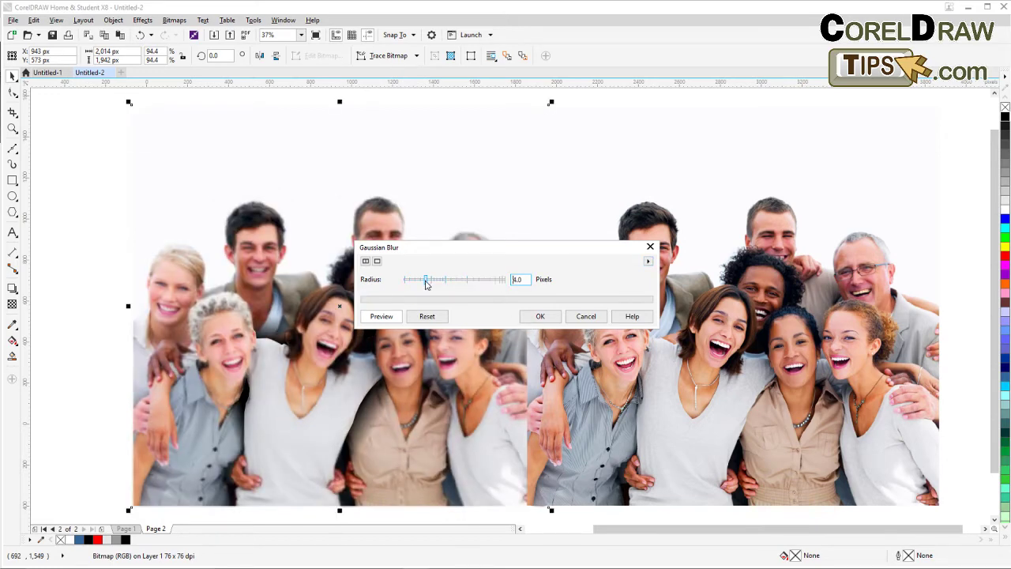
click(540, 316)
scroll(327, 333, up, 2)
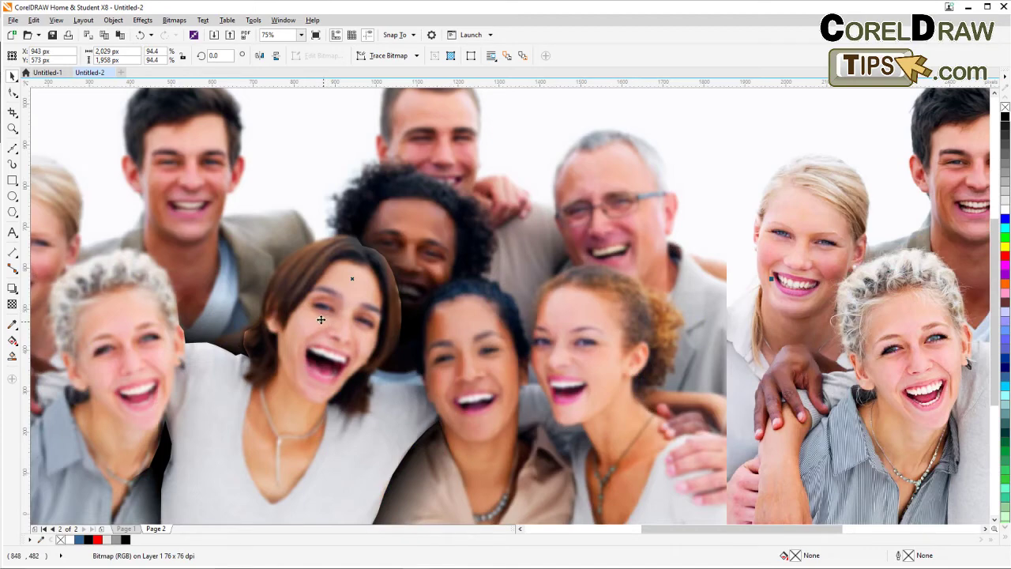
scroll(267, 310, down, 2)
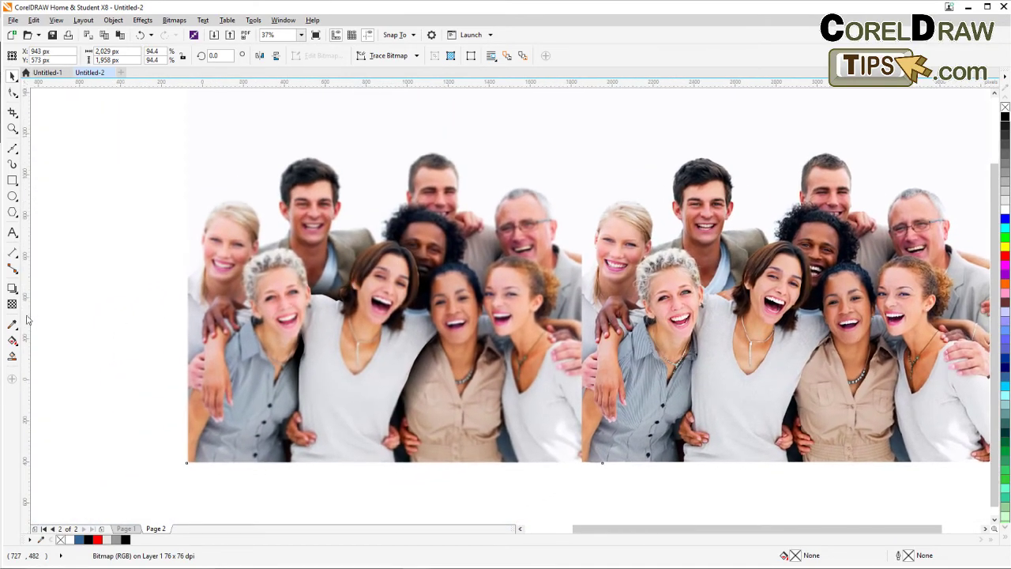
Fade the blurred bitmap with a linear transparency at about -92°, opaque above the central woman's head and fully transparent at her mouth, and deselect it.
click(12, 303)
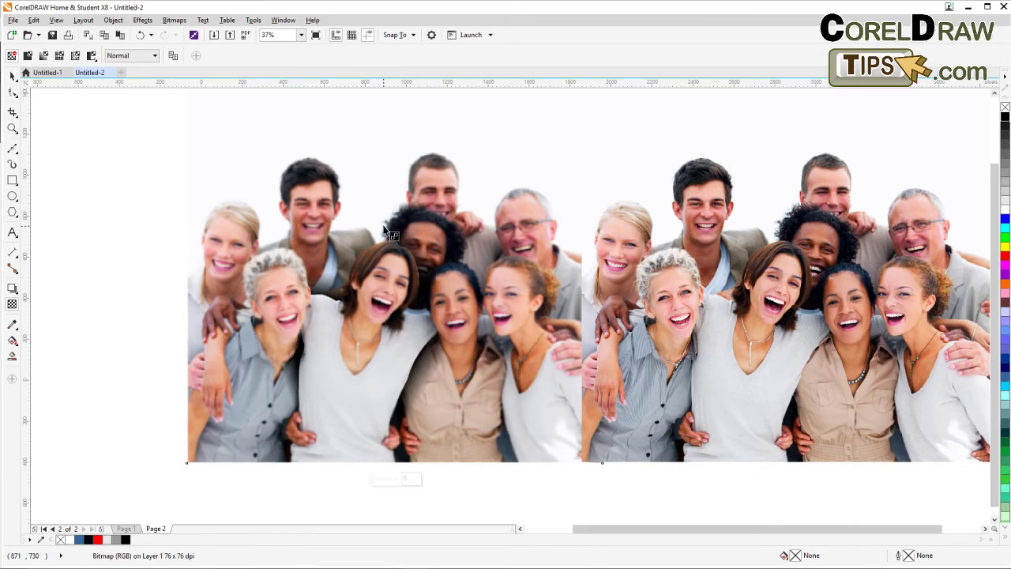
drag(386, 220, 383, 299)
drag(384, 219, 383, 226)
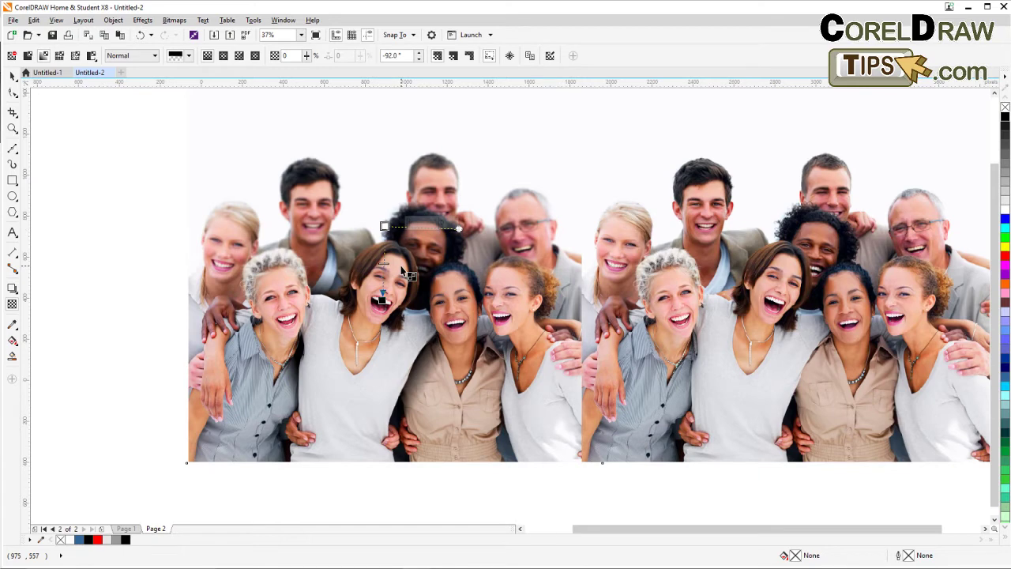
click(13, 75)
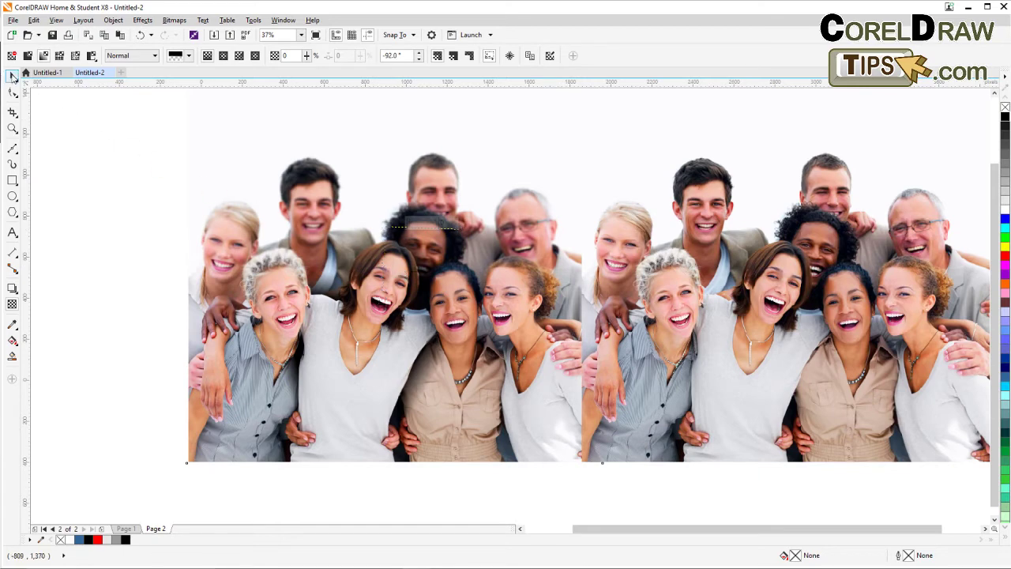
click(81, 185)
key(F4)
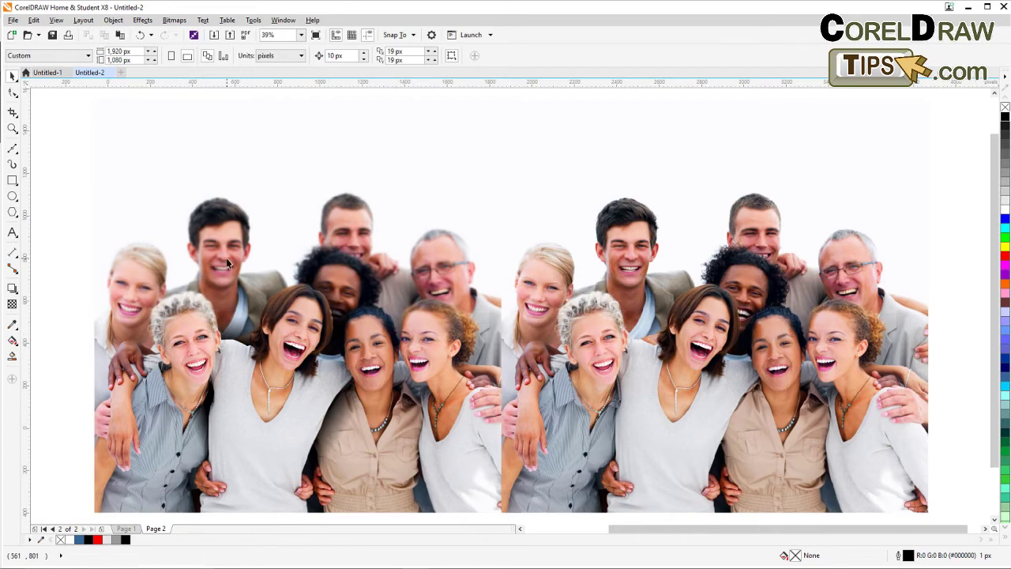
Compare the shaded photo with the blurred background against the untouched copy.
scroll(226, 258, up, 1)
scroll(219, 249, down, 3)
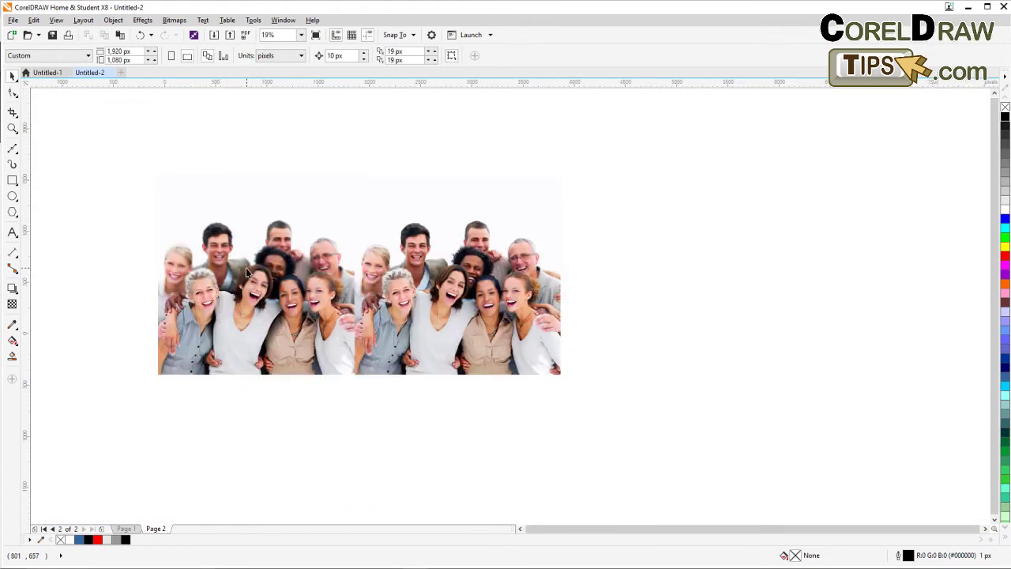
scroll(245, 269, up, 2)
scroll(247, 269, down, 1)
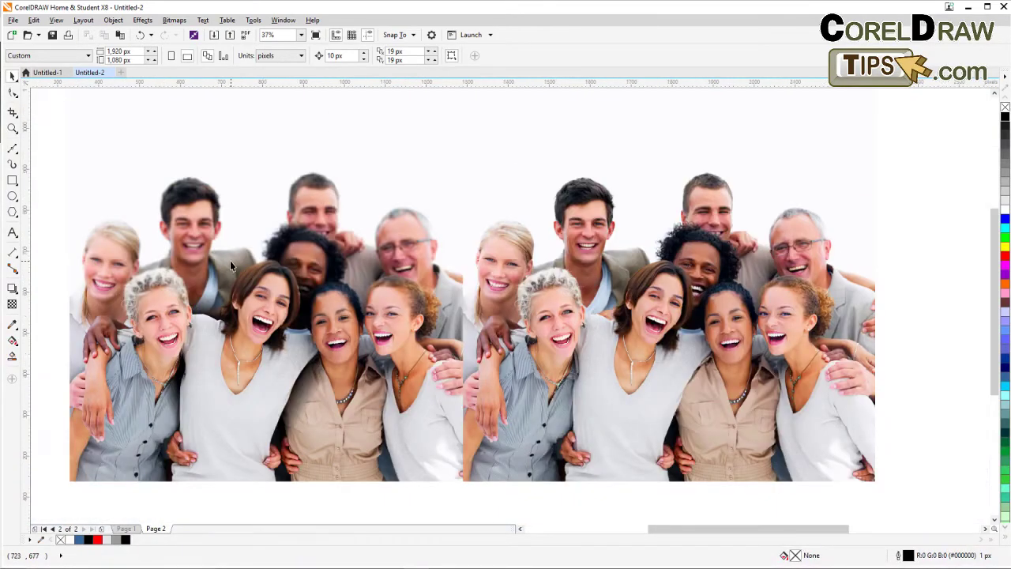
scroll(230, 260, up, 1)
scroll(234, 259, down, 1)
drag(235, 258, 334, 263)
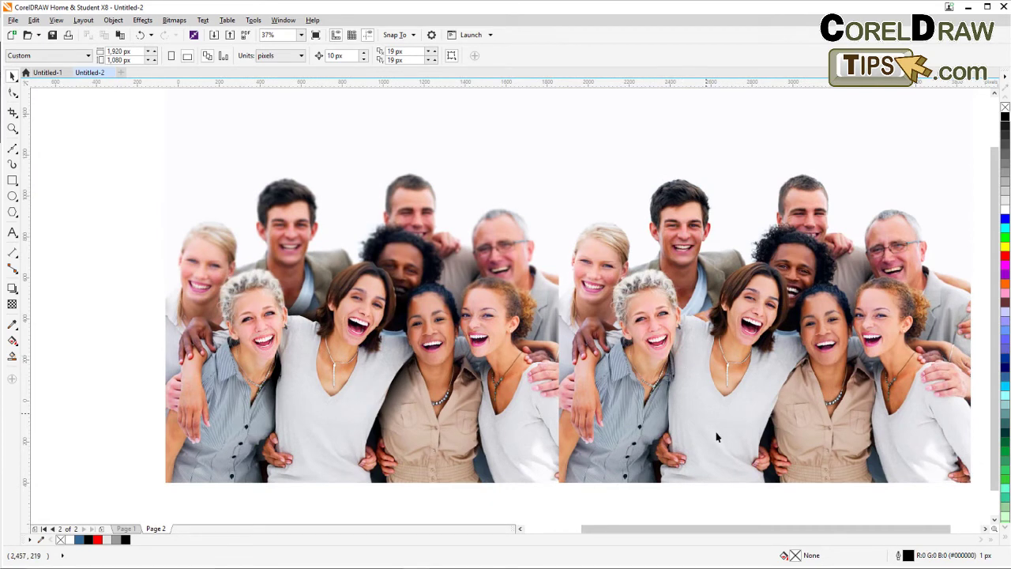
drag(718, 436, 377, 374)
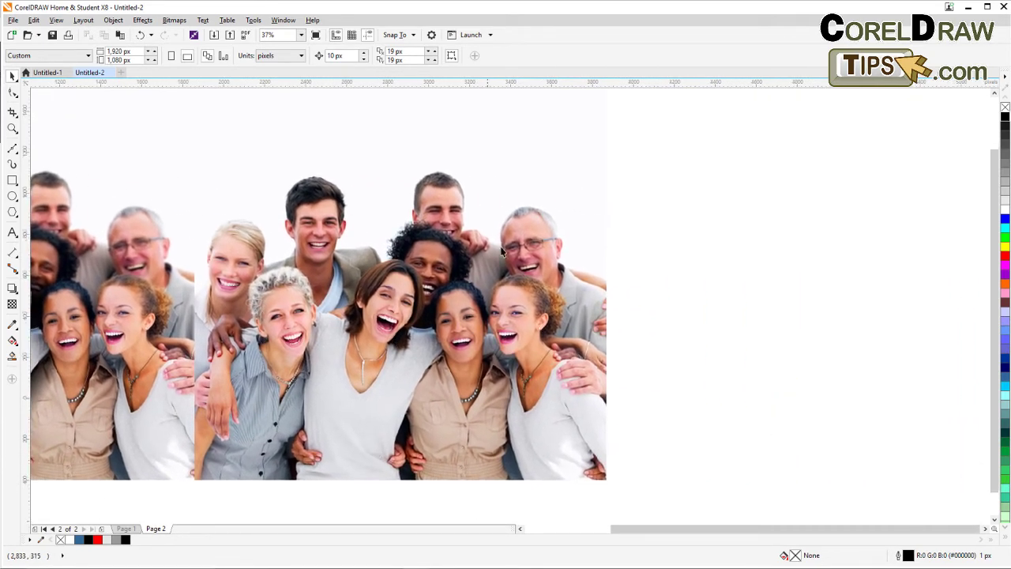
Examine the people in the shaded, background-blurred photo alongside the same people in the untouched copy.
drag(256, 383, 591, 407)
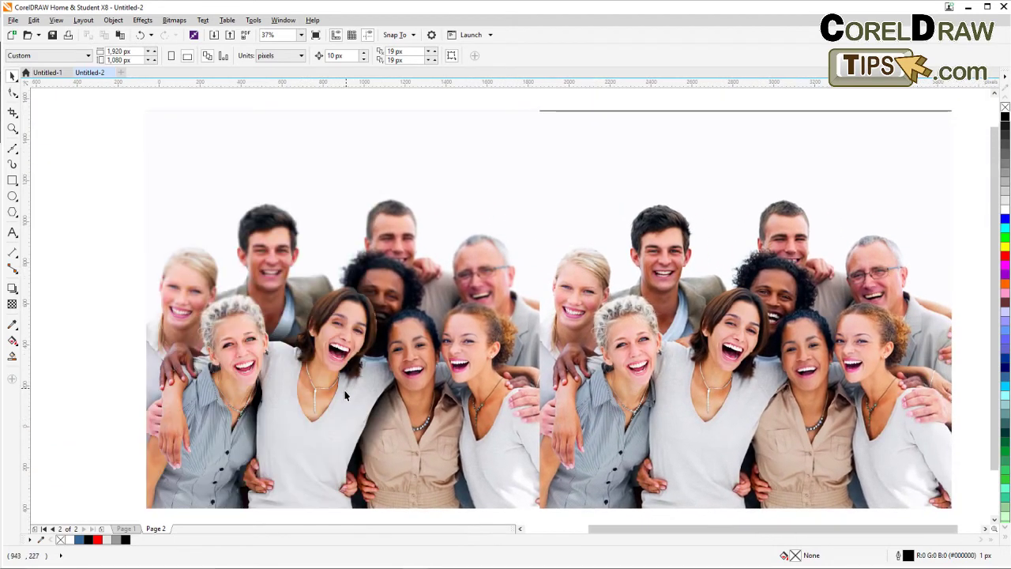
drag(338, 406, 349, 394)
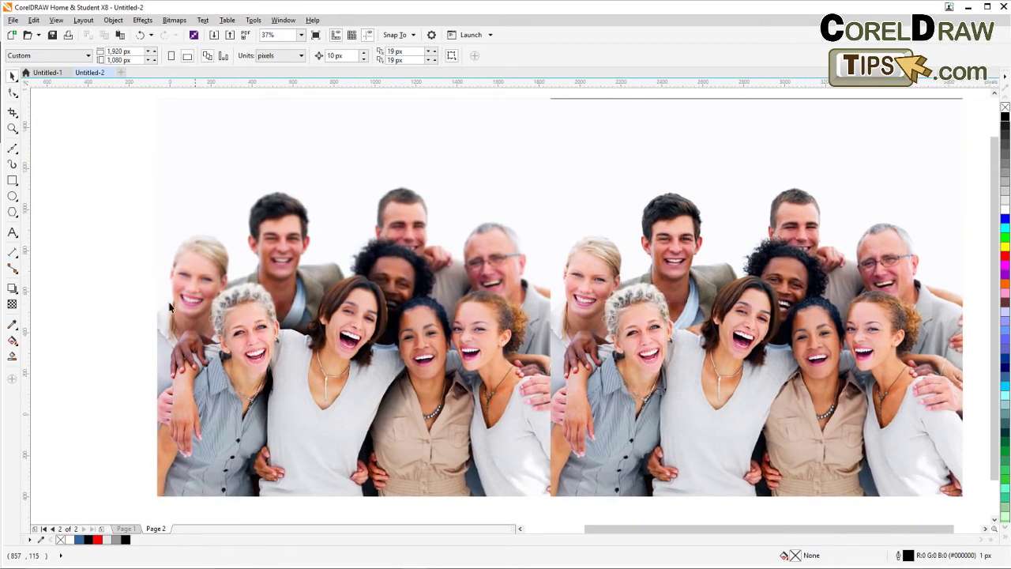
click(13, 131)
drag(166, 166, 545, 464)
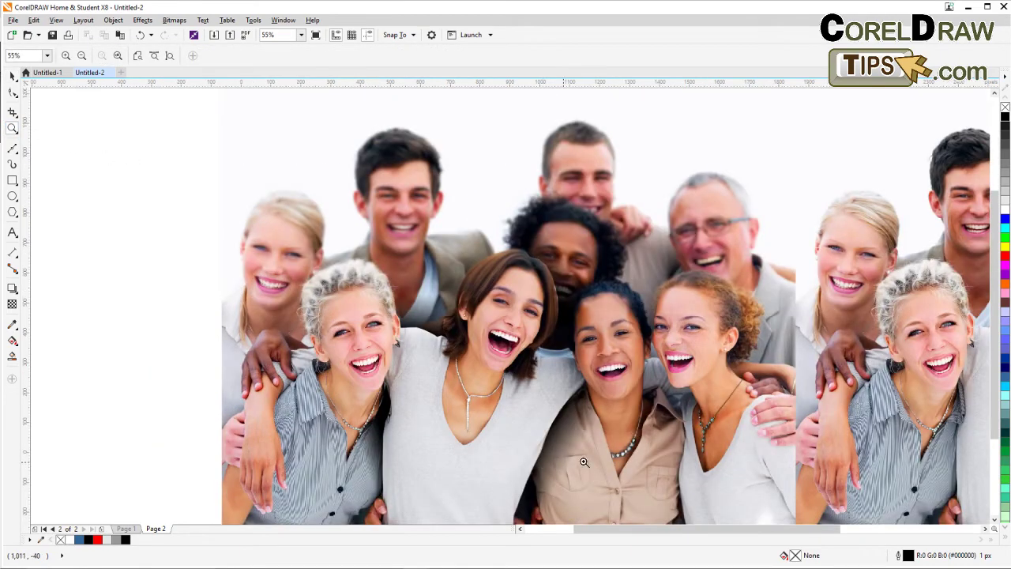
drag(608, 465, 531, 458)
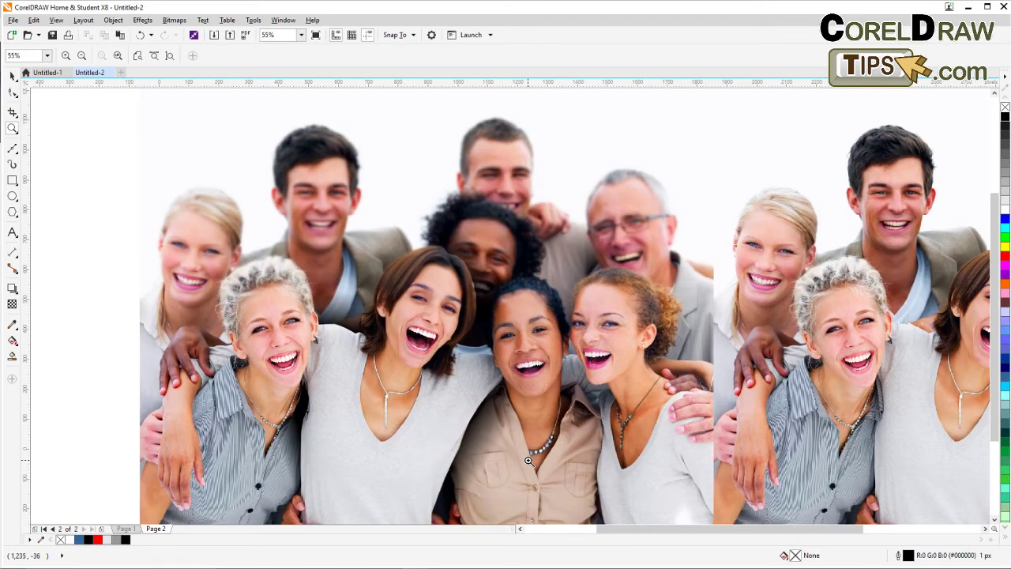
scroll(529, 460, down, 1)
scroll(525, 451, up, 1)
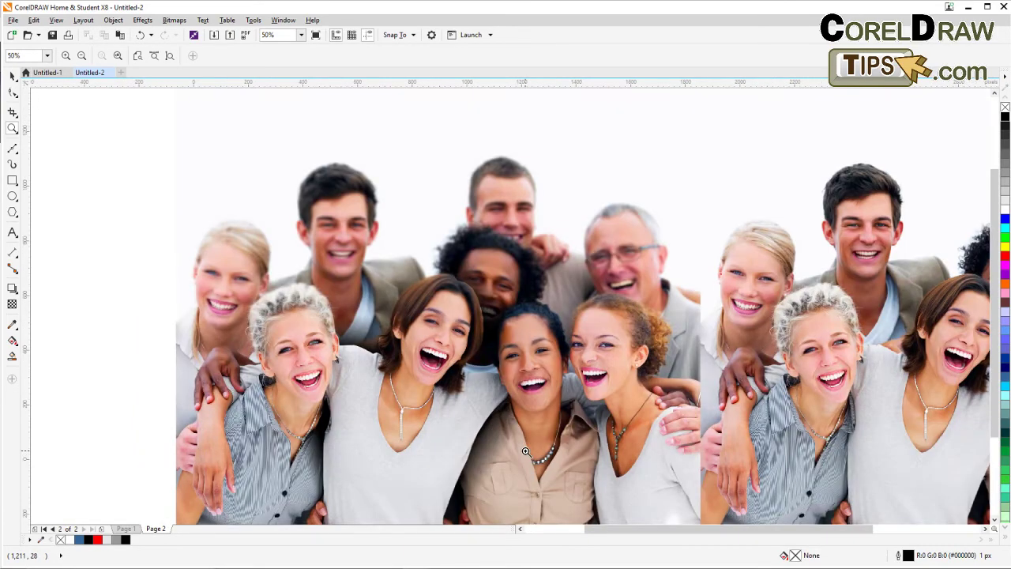
scroll(525, 451, up, 1)
scroll(525, 451, down, 1)
drag(525, 451, 463, 371)
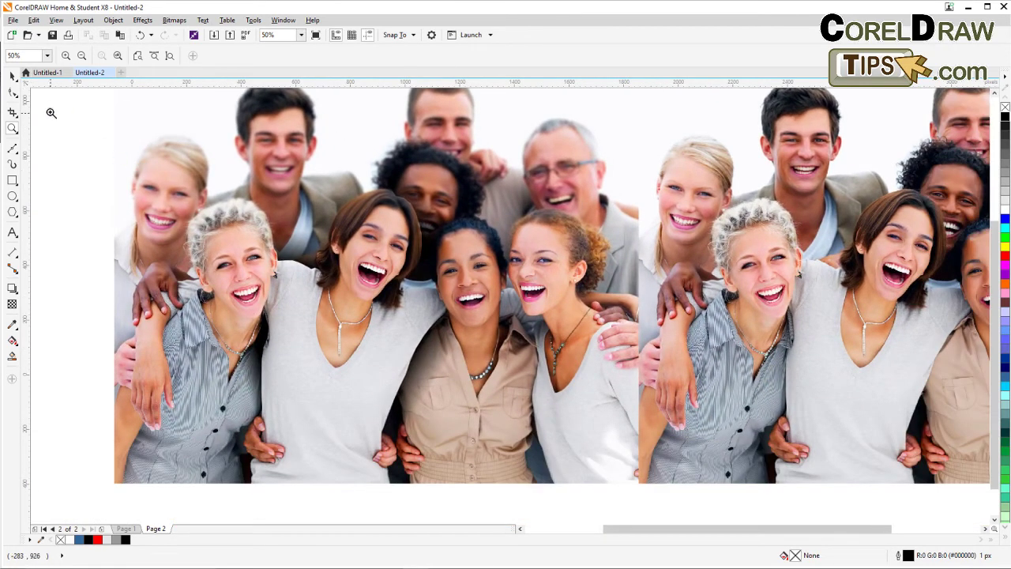
Examine the central woman's necklace and neckline and the shading on the women beside her at close range.
drag(310, 287, 402, 379)
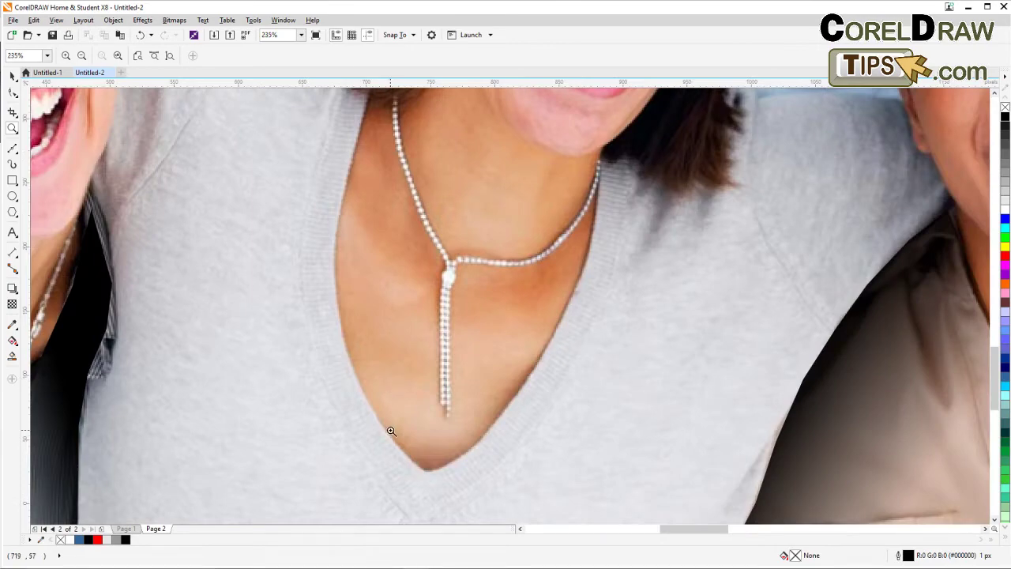
scroll(391, 430, down, 4)
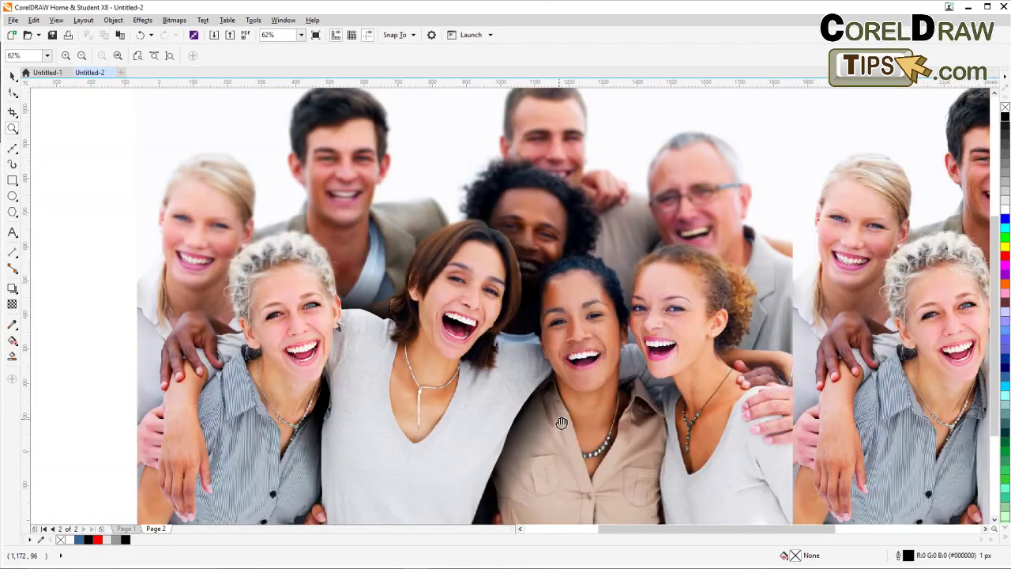
drag(561, 423, 454, 433)
scroll(489, 397, up, 2)
scroll(474, 359, down, 1)
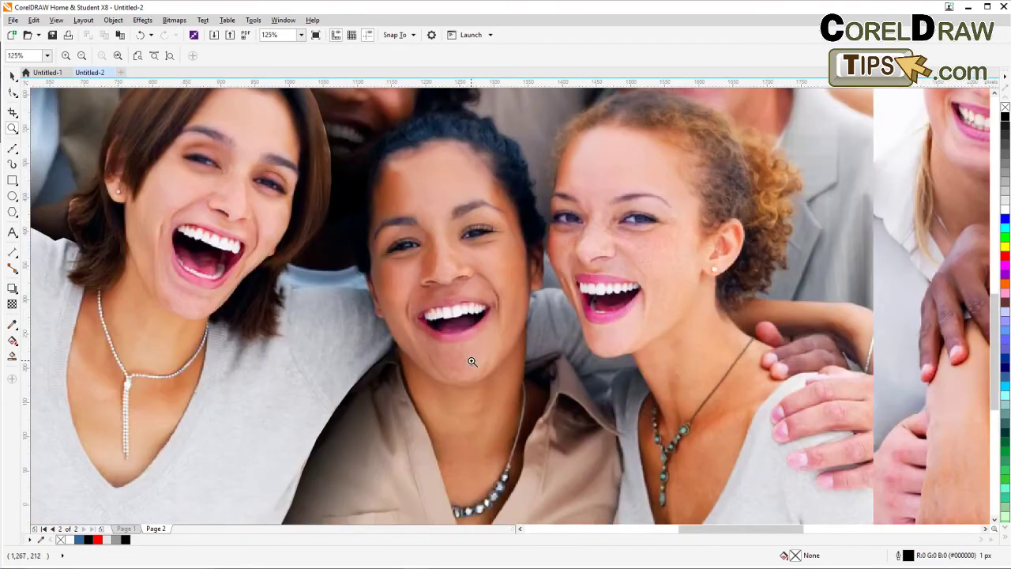
scroll(454, 361, down, 1)
drag(412, 414, 445, 314)
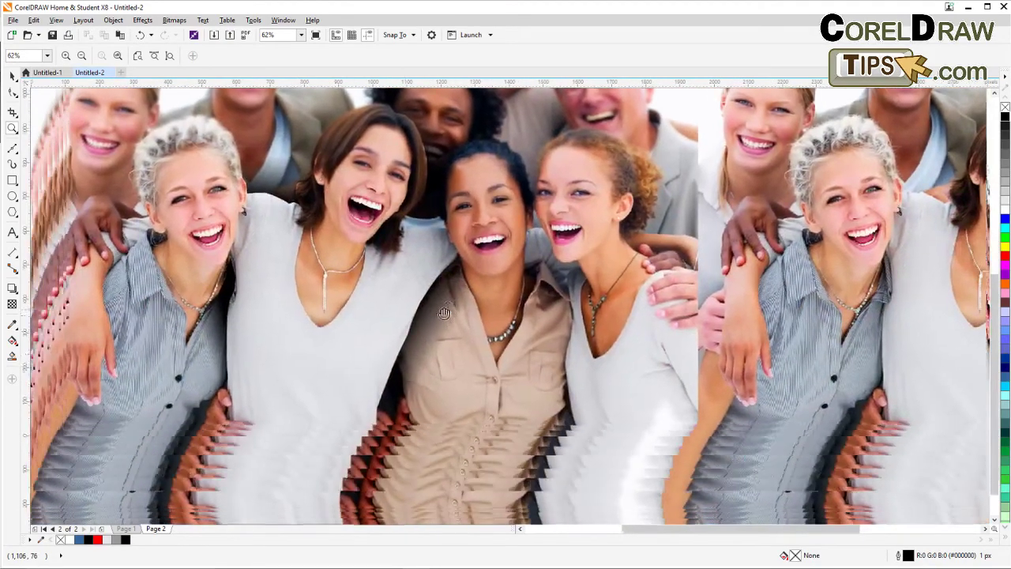
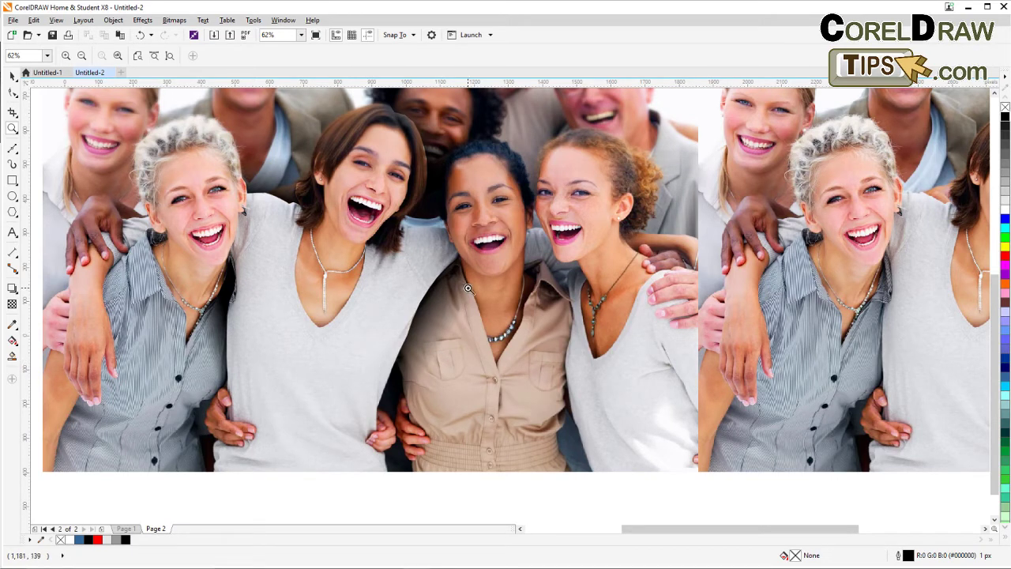
drag(239, 270, 356, 245)
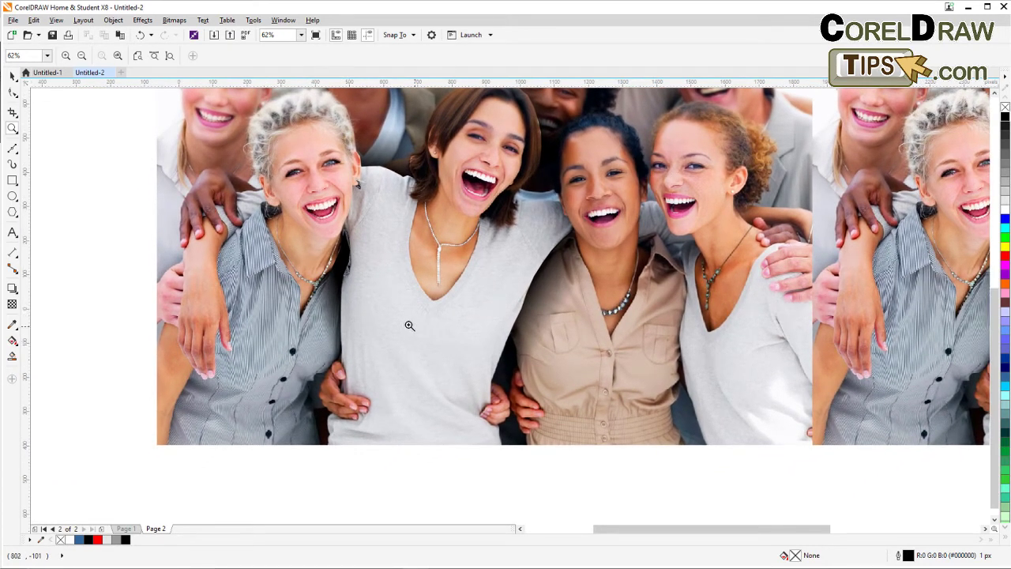
drag(409, 319, 472, 237)
drag(521, 316, 345, 363)
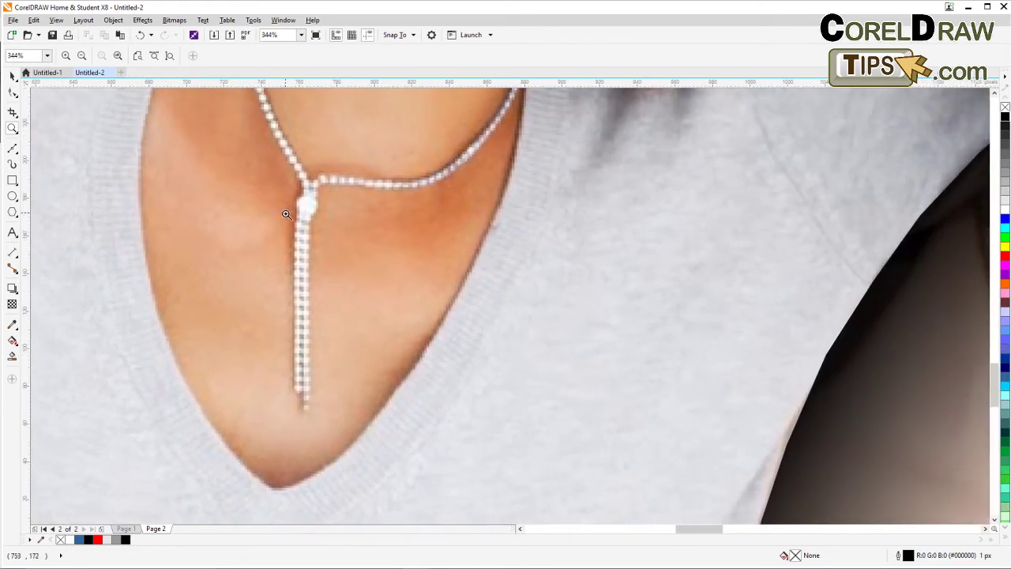
scroll(291, 268, down, 2)
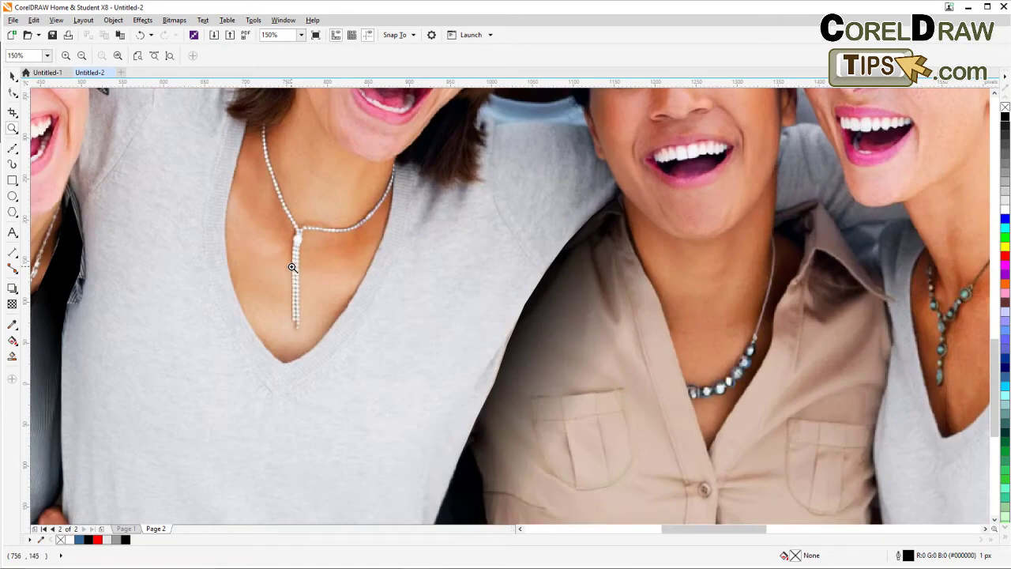
click(283, 287)
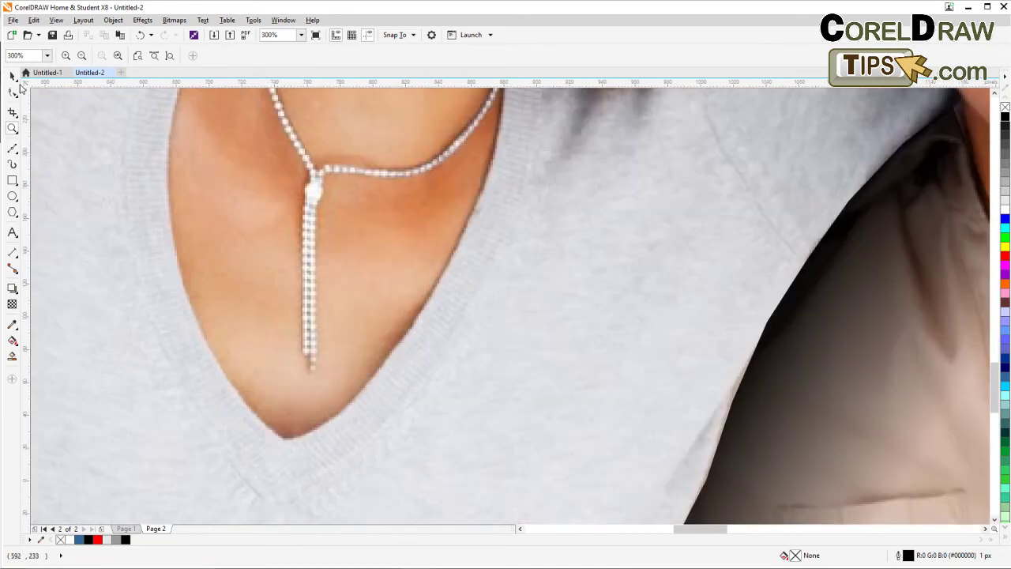
Draw a narrow upright rectangle about 15 by 105 px over the skin beside the central woman's necklace pendant.
click(11, 75)
scroll(88, 153, down, 1)
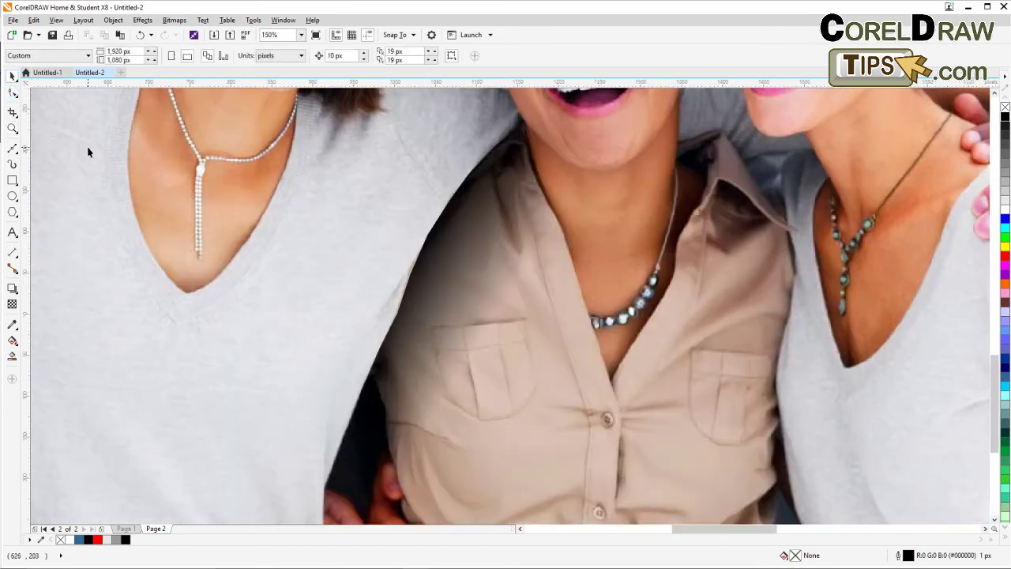
drag(124, 192, 159, 205)
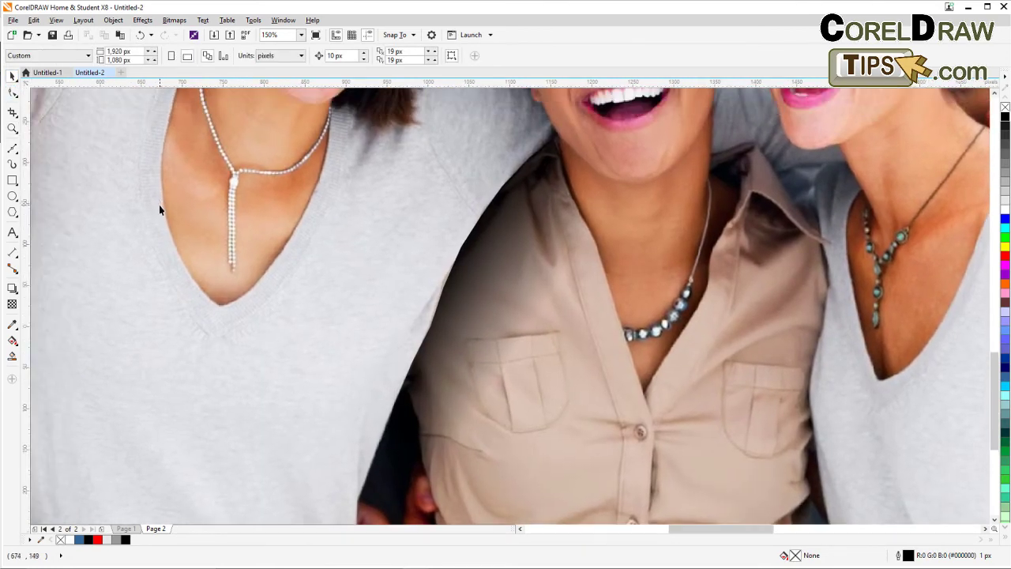
click(12, 181)
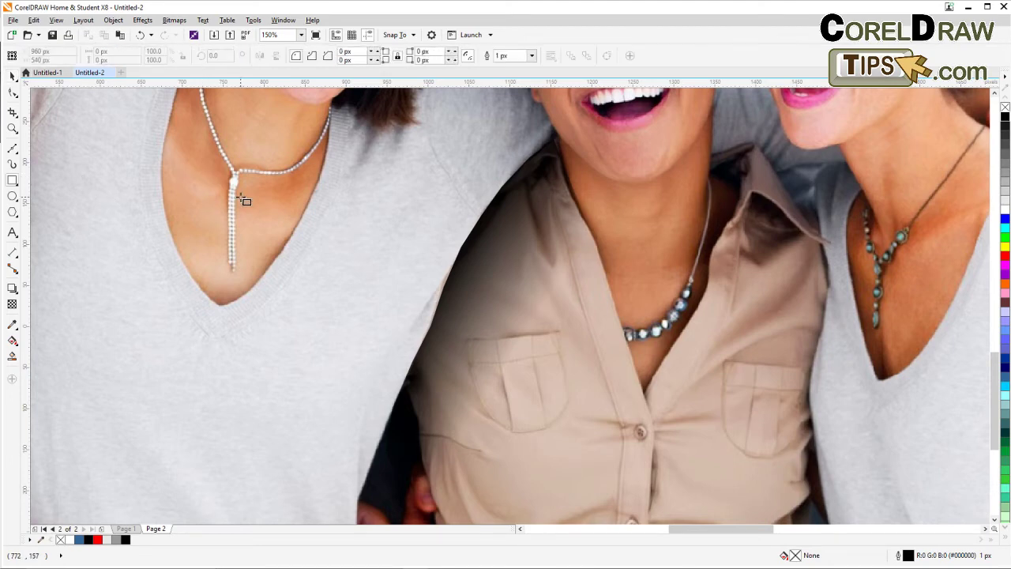
drag(237, 191, 252, 278)
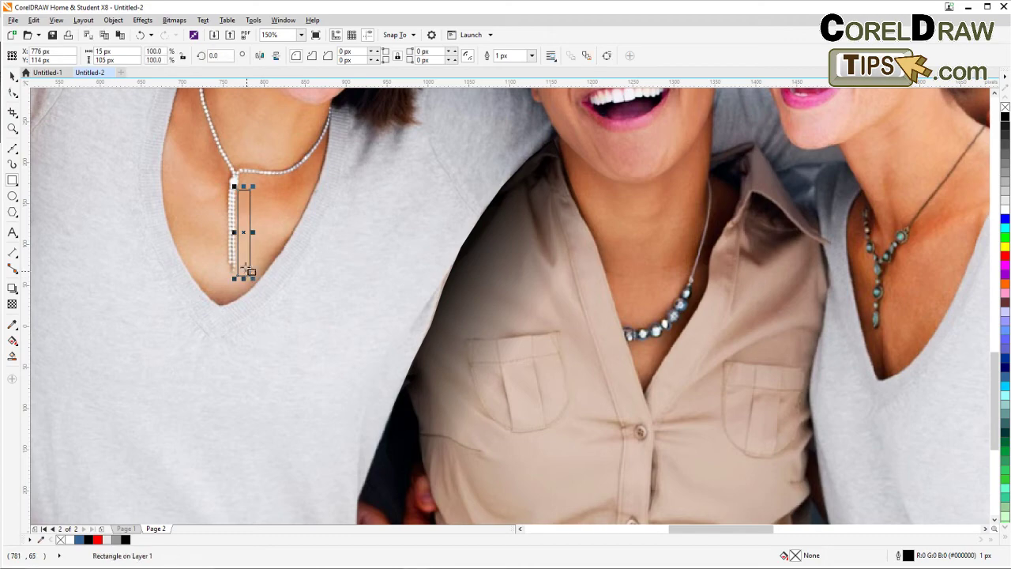
Try to PowerClip the faded, blurred background bitmap inside the narrow rectangle beside the necklace pendant.
click(14, 75)
click(82, 136)
scroll(104, 177, down, 2)
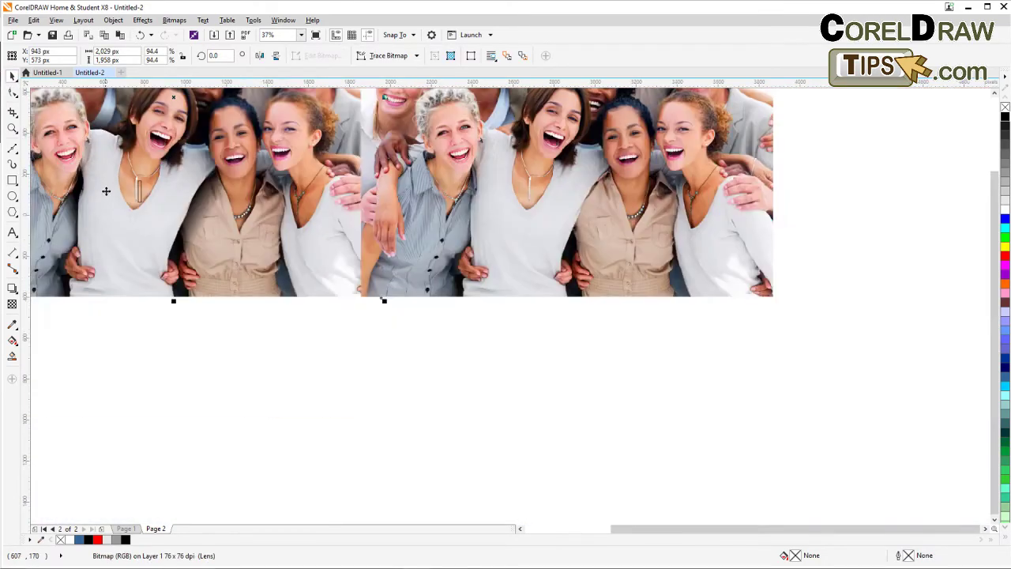
drag(163, 368, 306, 420)
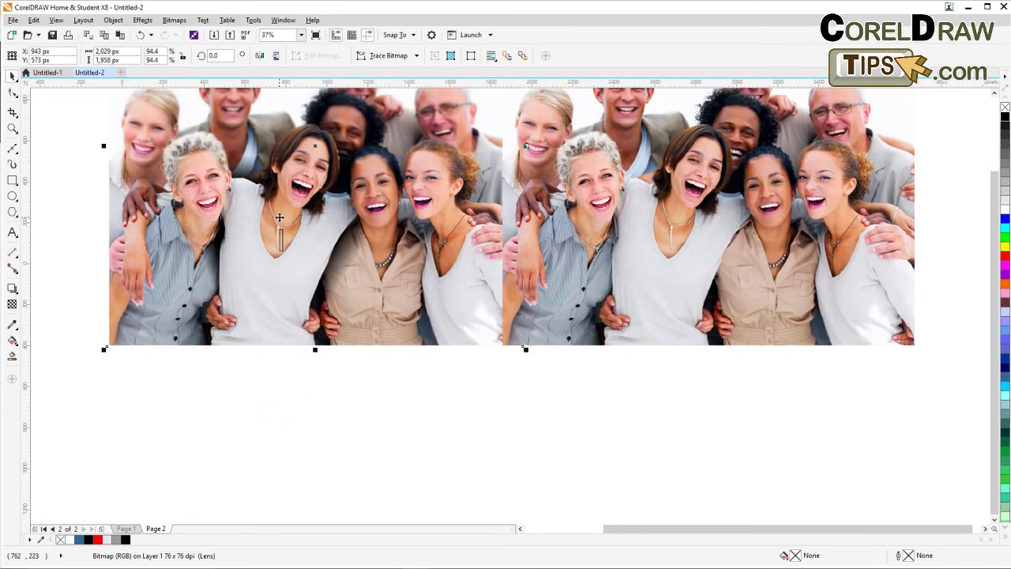
scroll(278, 220, up, 1)
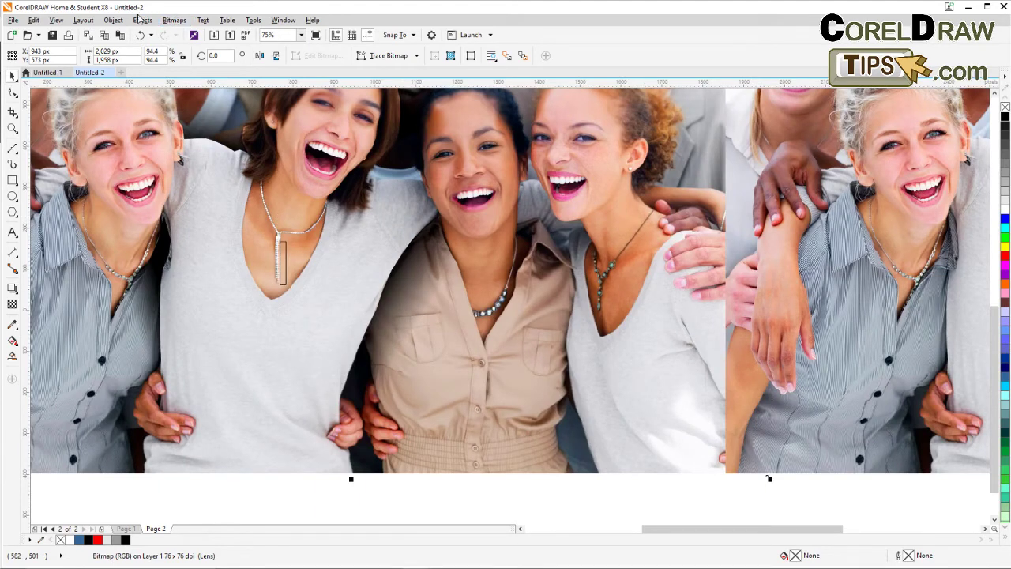
click(113, 20)
mouse_move(143, 82)
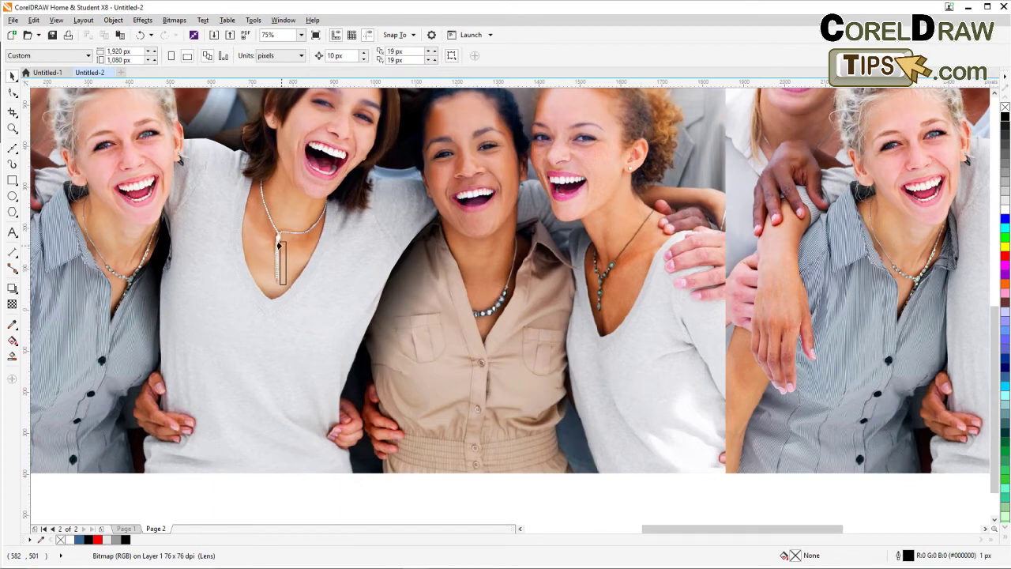
click(278, 247)
scroll(276, 260, down, 4)
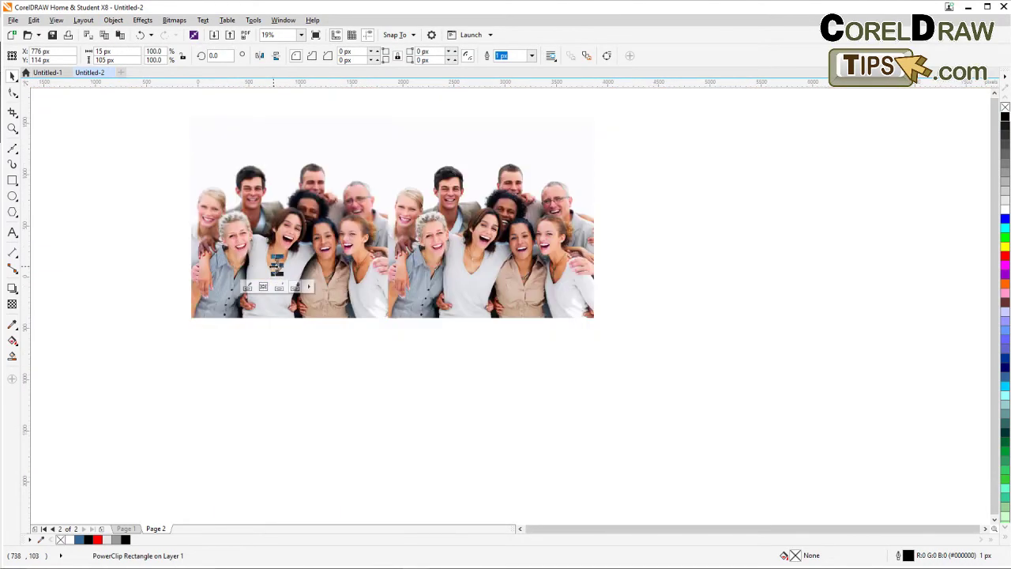
scroll(274, 269, up, 4)
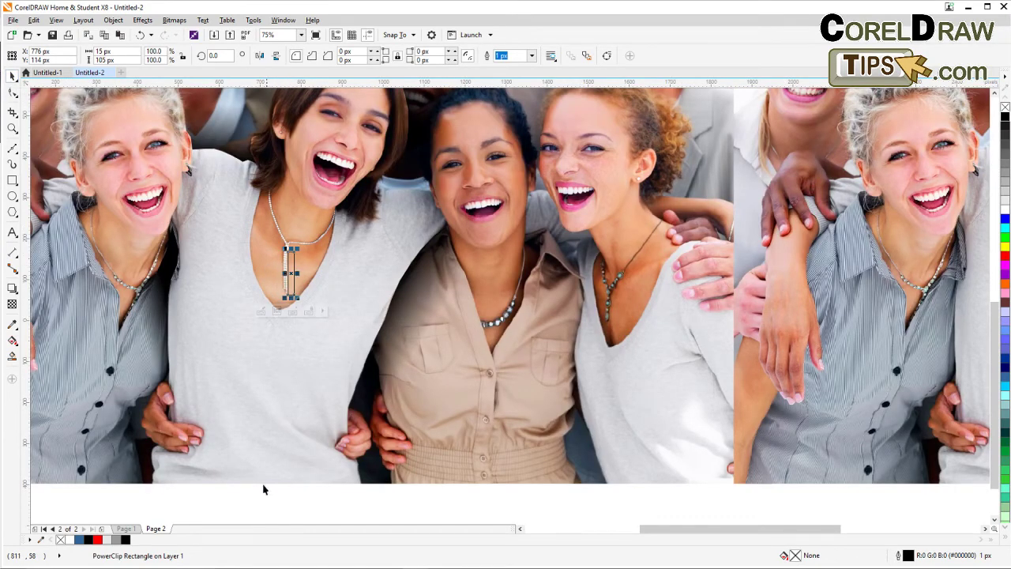
Try moving the clipped rectangle onto the central woman's sweater, and undo the move and the PowerClip.
click(248, 507)
drag(298, 294, 381, 317)
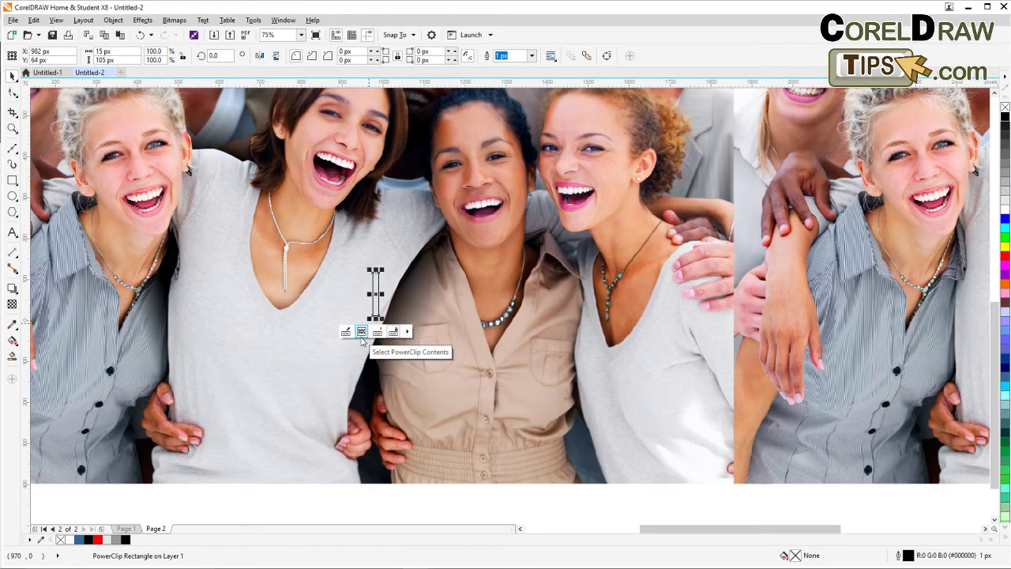
key(ctrl+z)
click(358, 339)
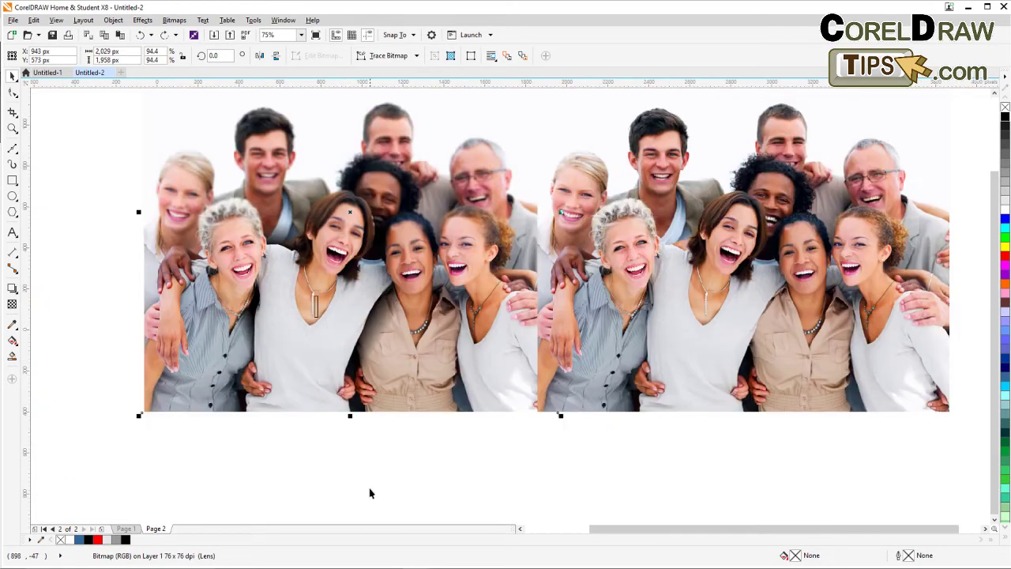
Try moving the blurred background bitmap diagonally down across the shaded photo, and undo the move.
scroll(341, 339, down, 2)
click(350, 469)
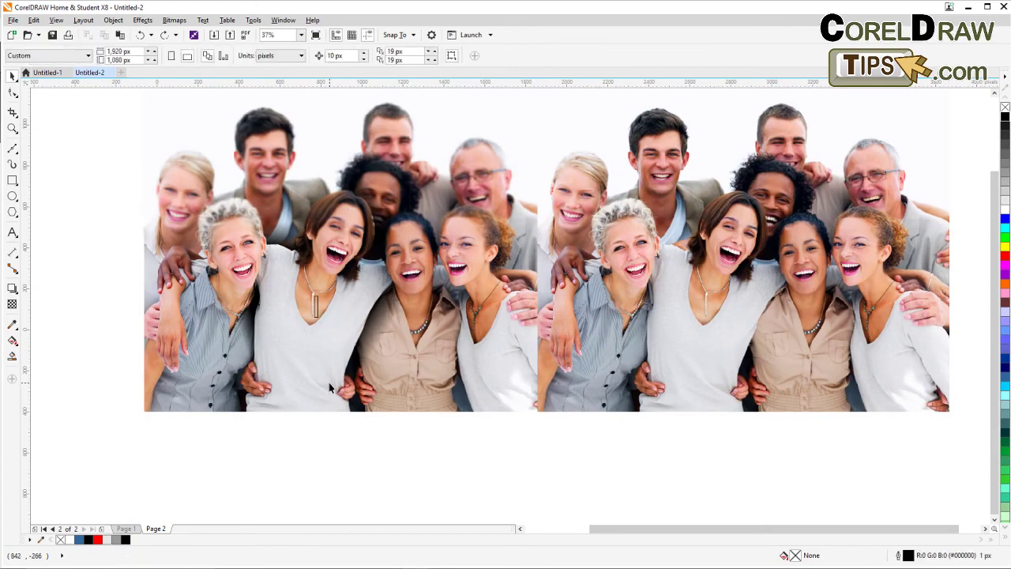
drag(330, 387, 410, 461)
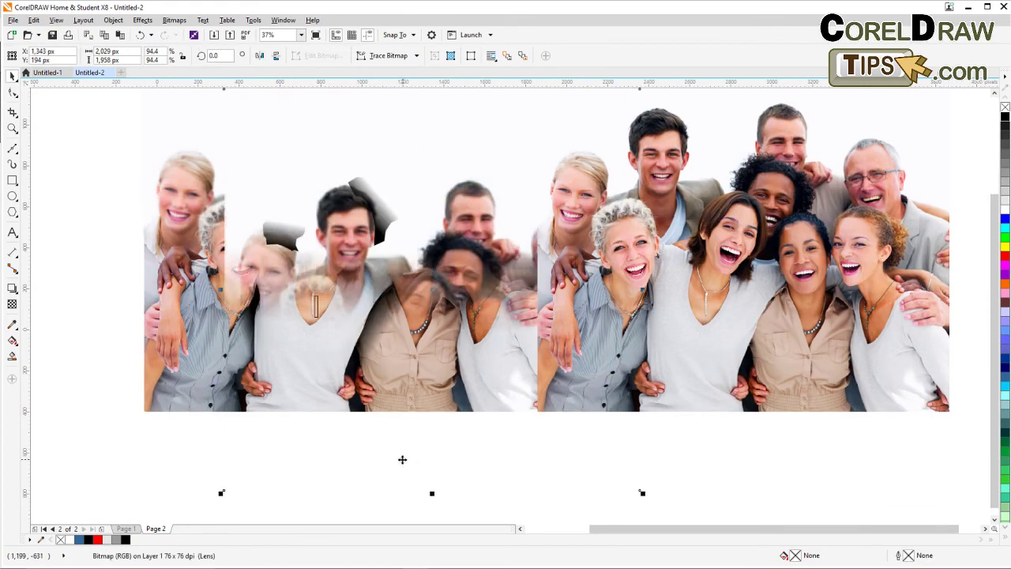
key(ctrl+z)
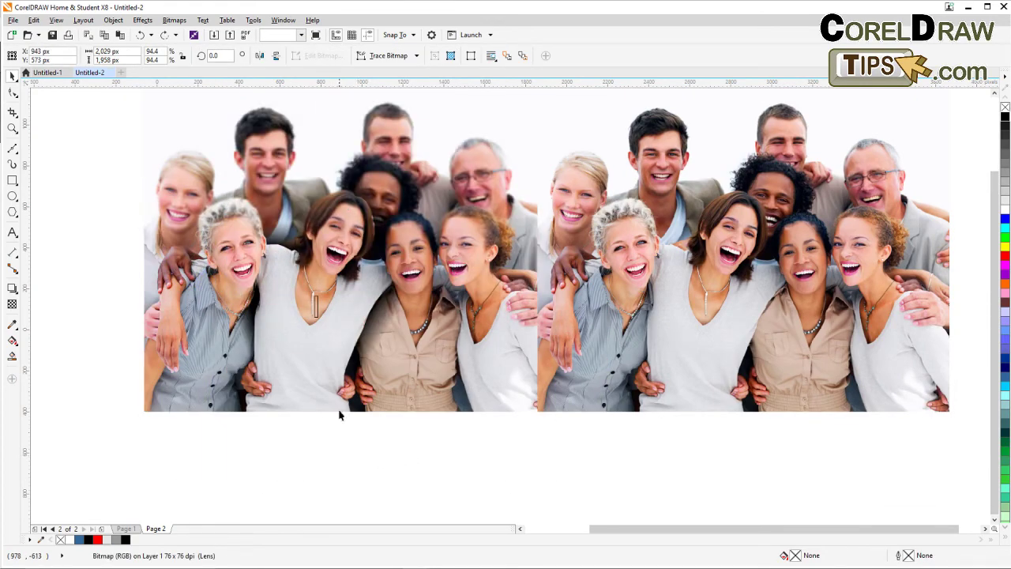
PowerClip the blurred background bitmap inside the narrow rectangle beside the pendant and move the clipped rectangle just outside the photo's left edge.
click(342, 415)
click(398, 362)
click(113, 19)
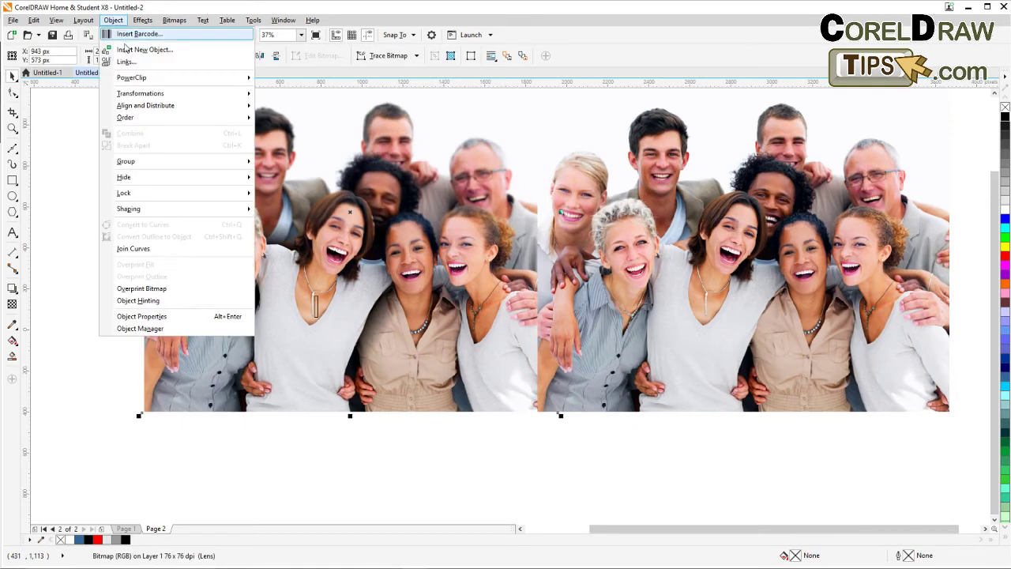
mouse_move(153, 77)
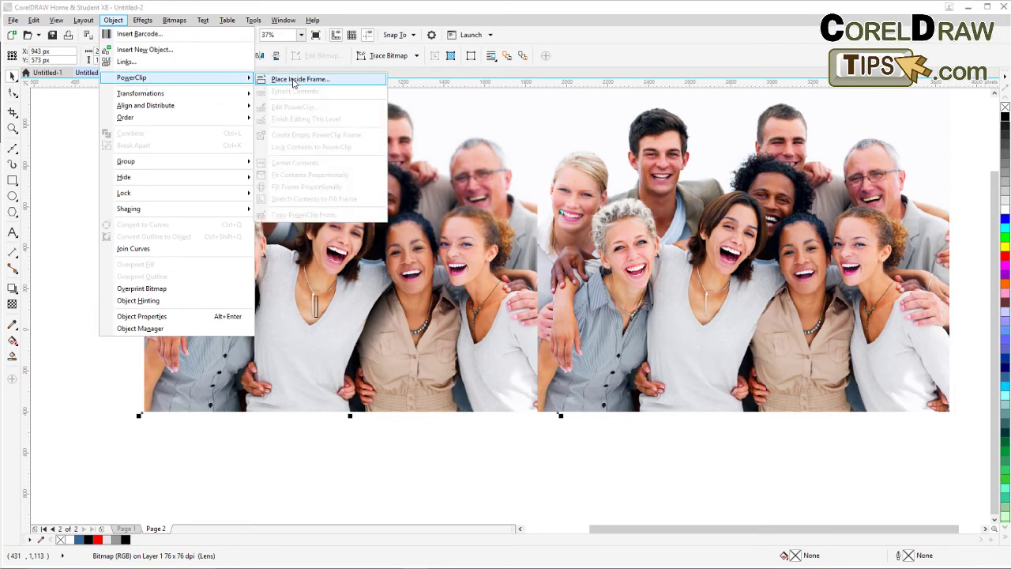
click(296, 79)
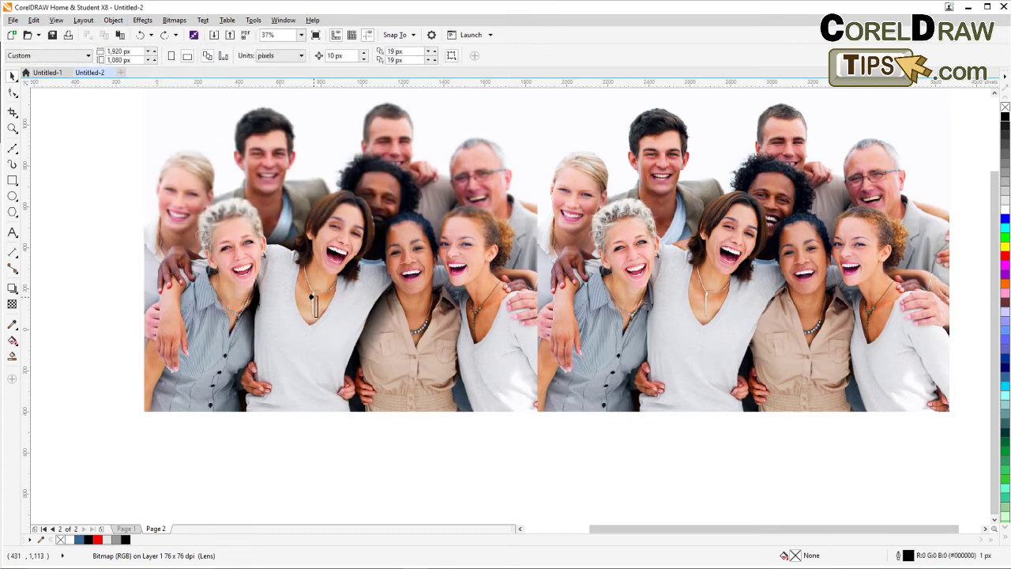
click(312, 295)
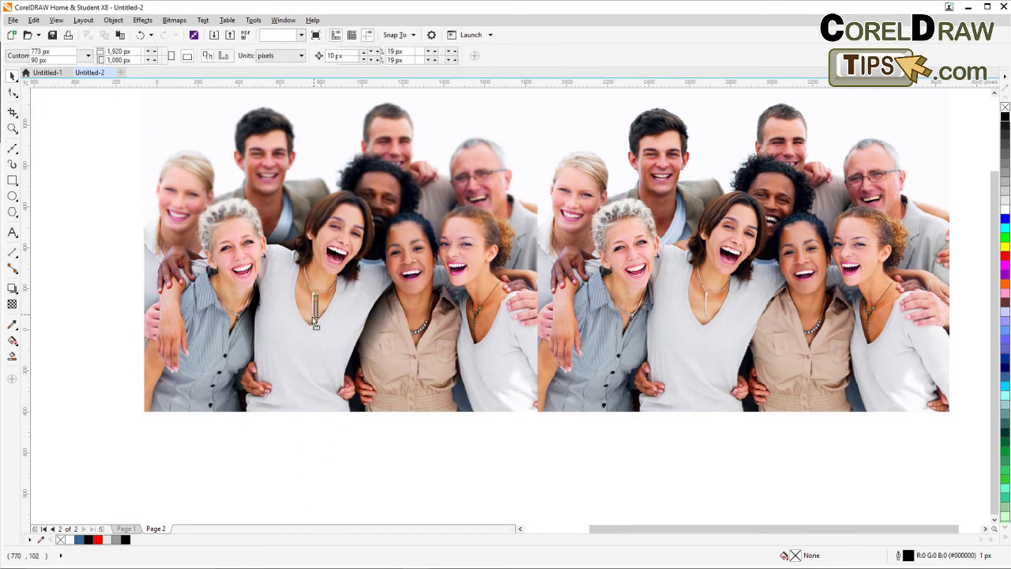
drag(315, 308, 132, 310)
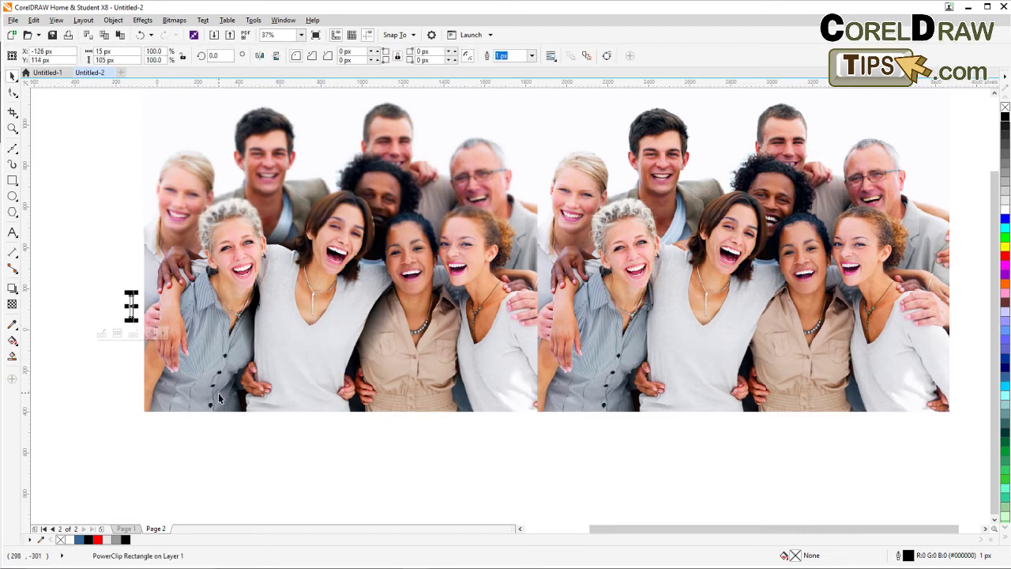
Undo the clipped rectangle's move and its PowerClip, and fill the narrow rectangle beside the pendant with white.
key(ctrl+z)
key(ctrl+z)
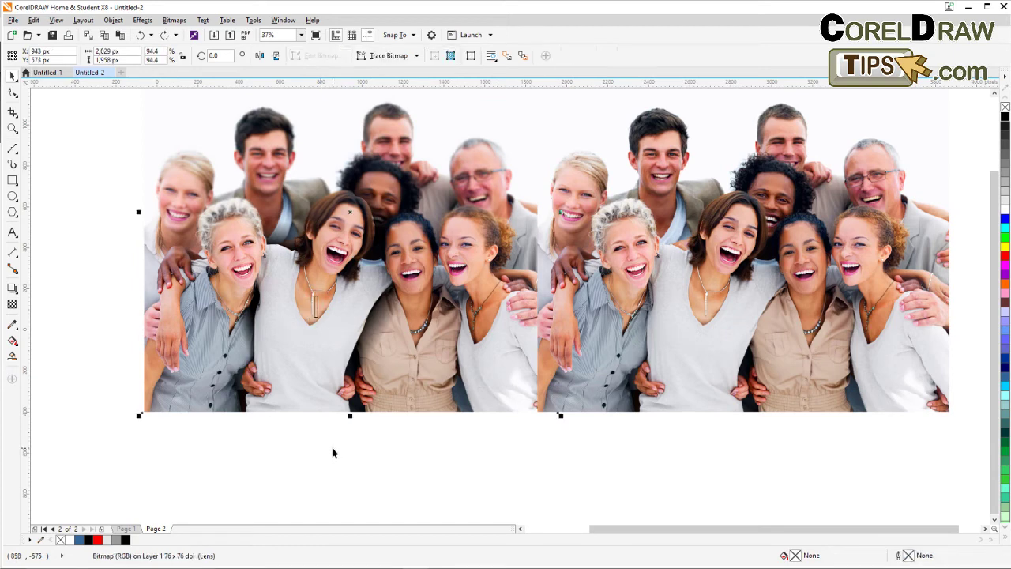
click(310, 453)
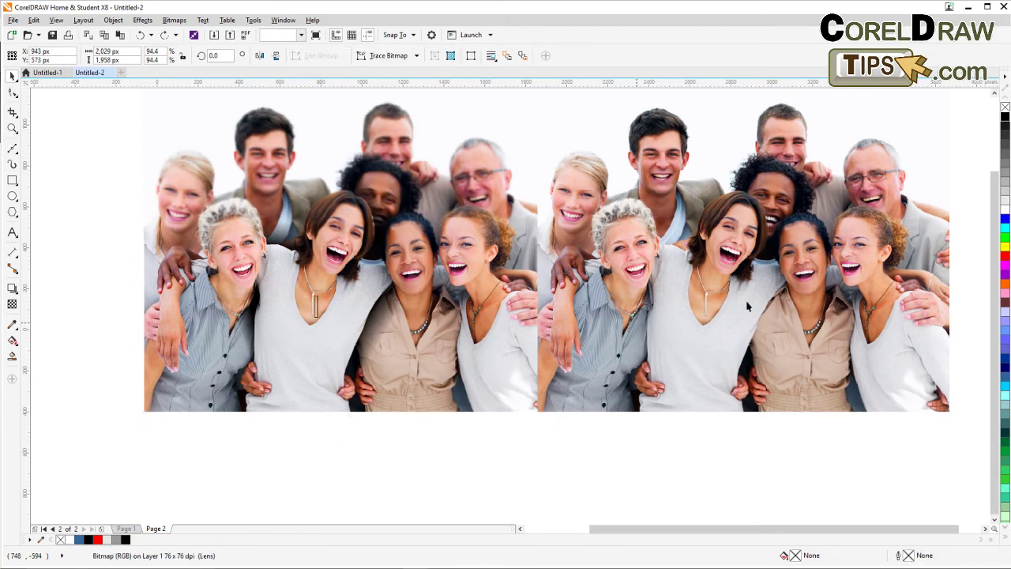
click(319, 312)
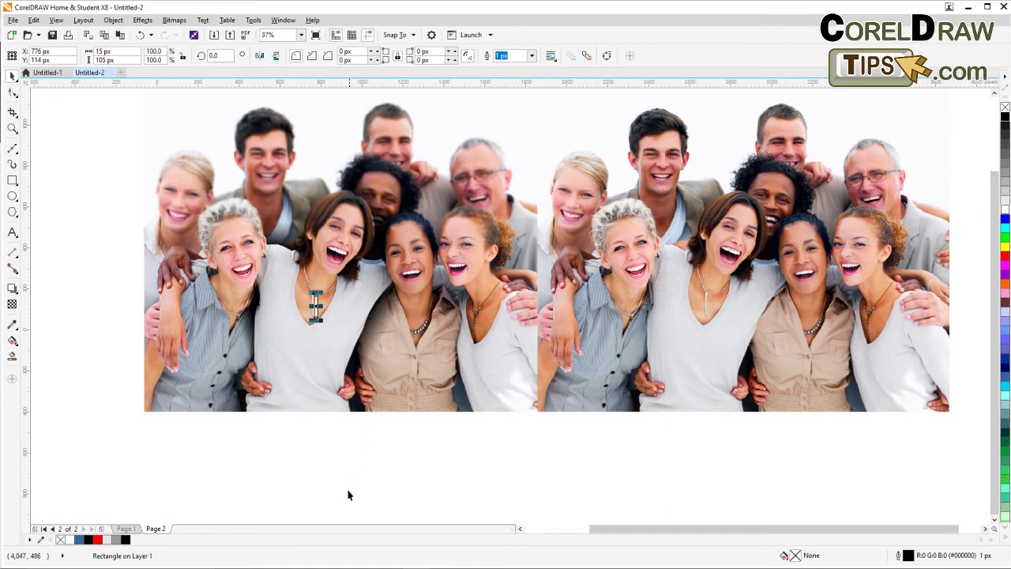
PowerClip the faded, blurred background bitmap inside the white rectangle beside the pendant.
click(275, 362)
scroll(275, 362, up, 3)
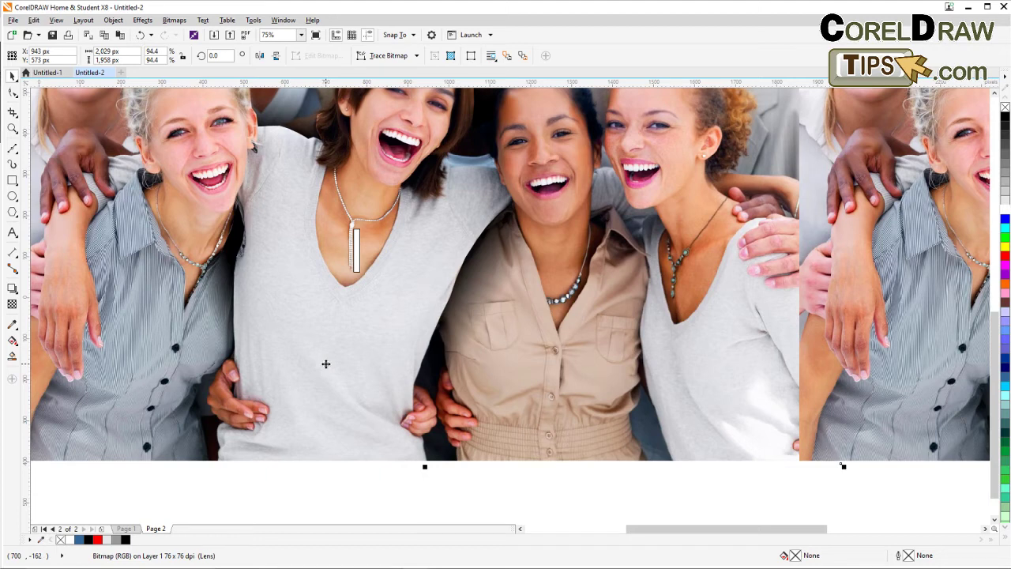
click(113, 20)
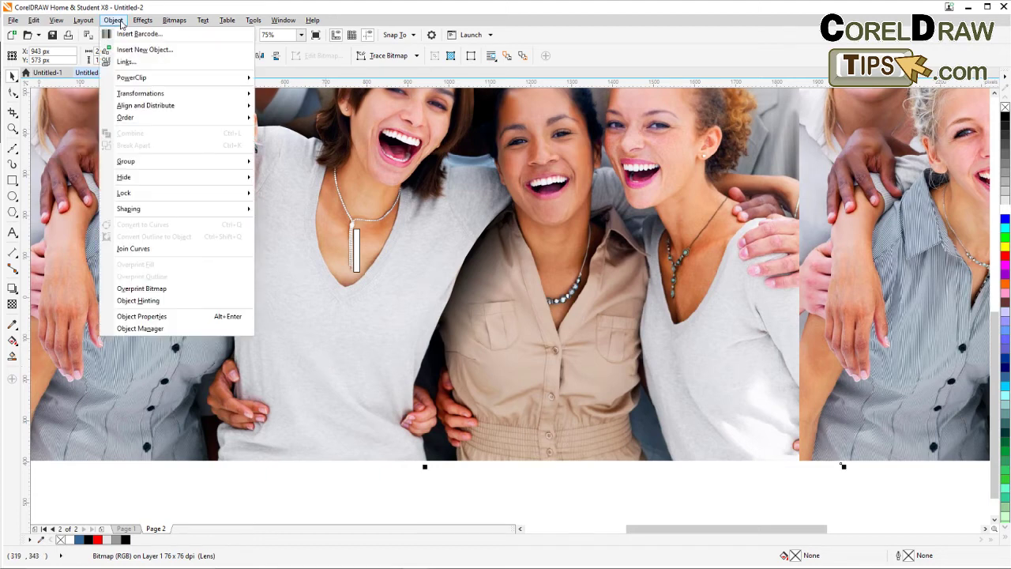
mouse_move(164, 77)
click(302, 77)
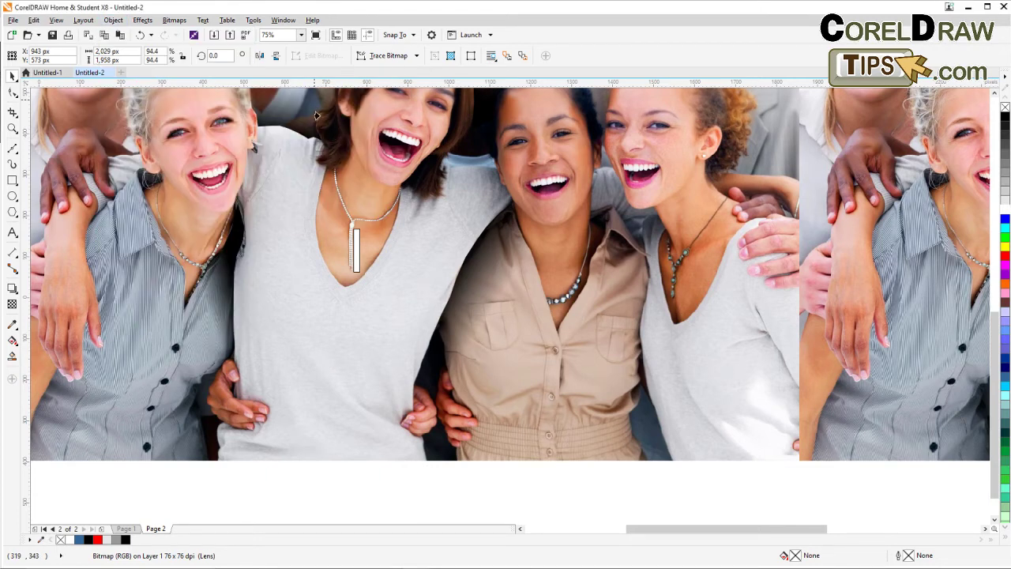
click(355, 250)
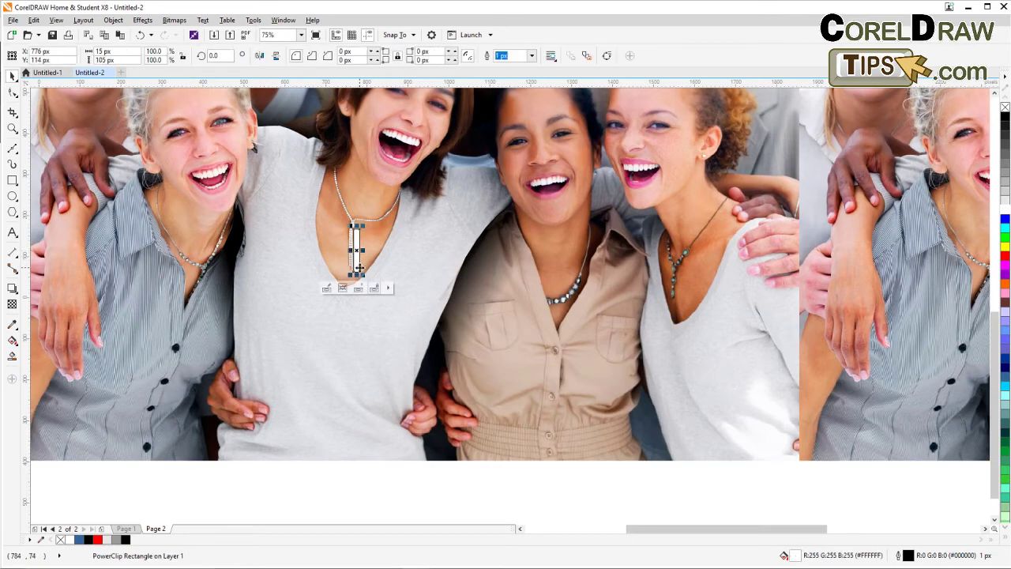
Try moving the white clipped rectangle from beside the pendant onto the central woman's sweater, and undo the move.
scroll(357, 269, up, 4)
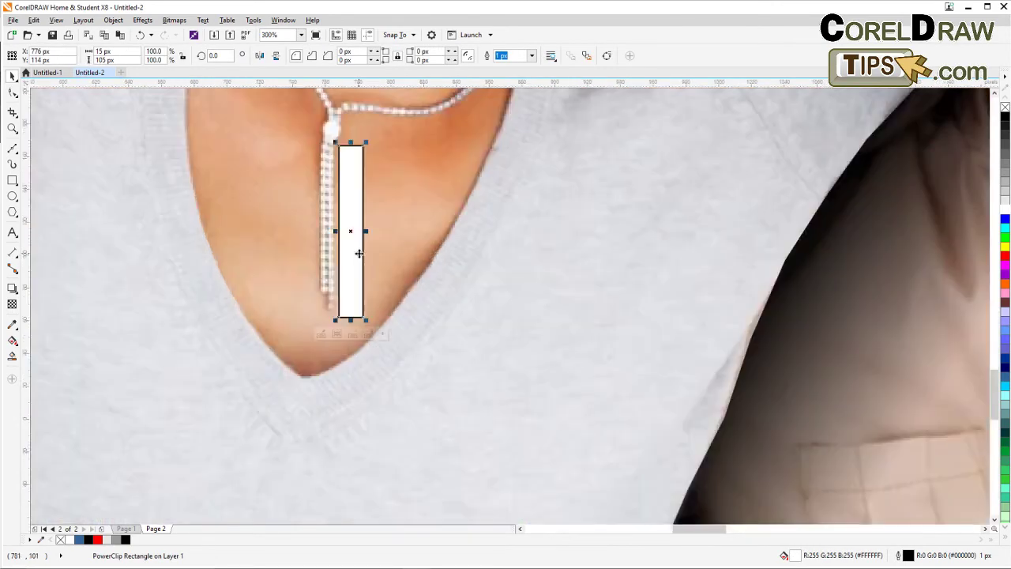
scroll(352, 252, down, 2)
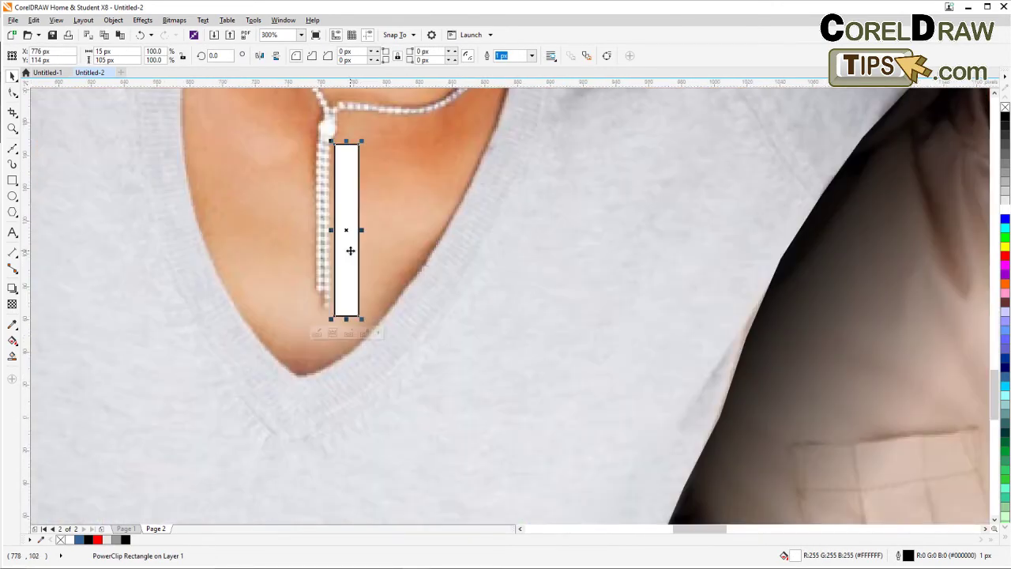
drag(350, 249, 138, 279)
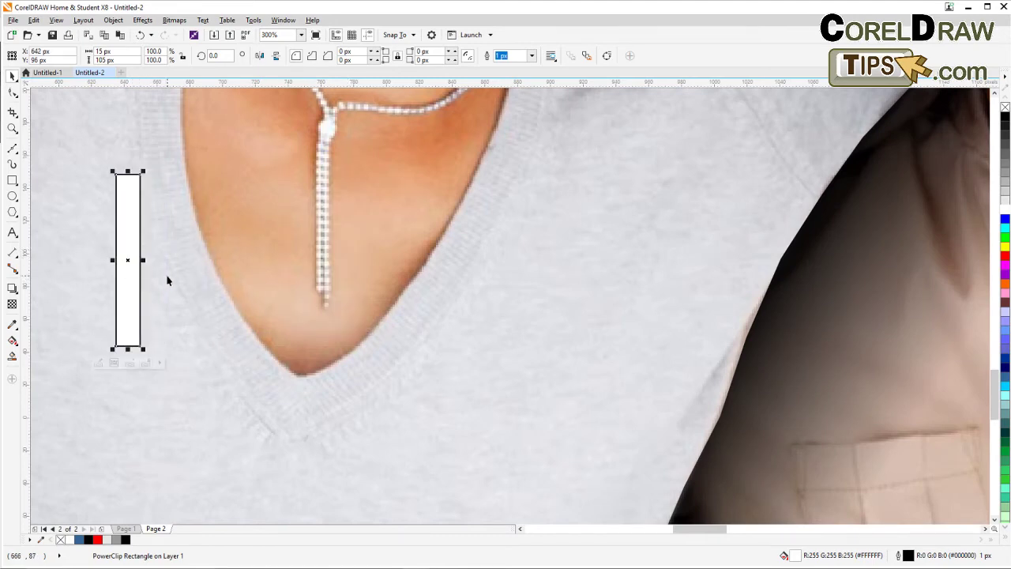
key(ctrl+z)
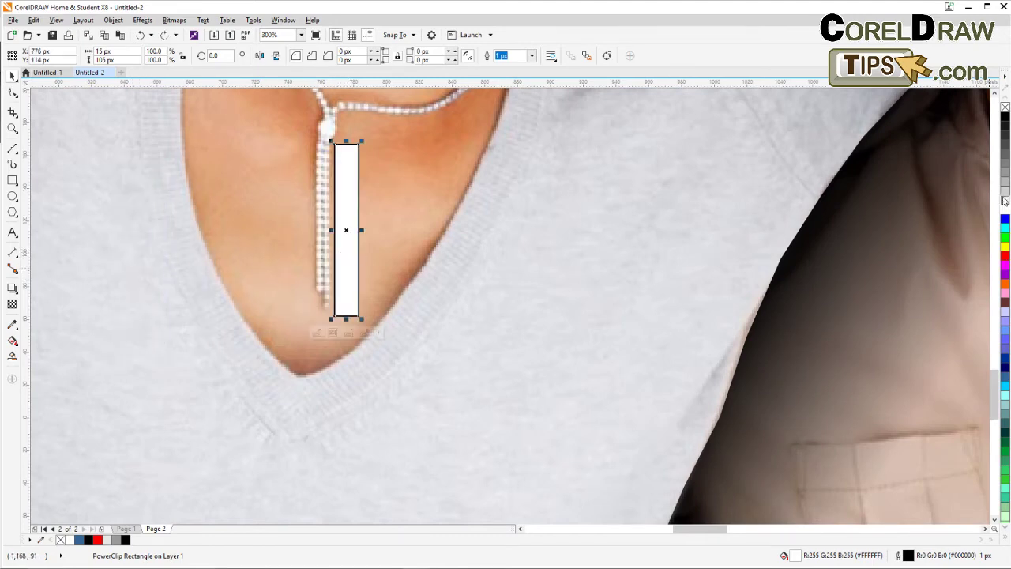
Fill the clipped rectangle with grey (RGB 179, 179, 179) and release the blurred bitmap from it.
scroll(654, 212, down, 4)
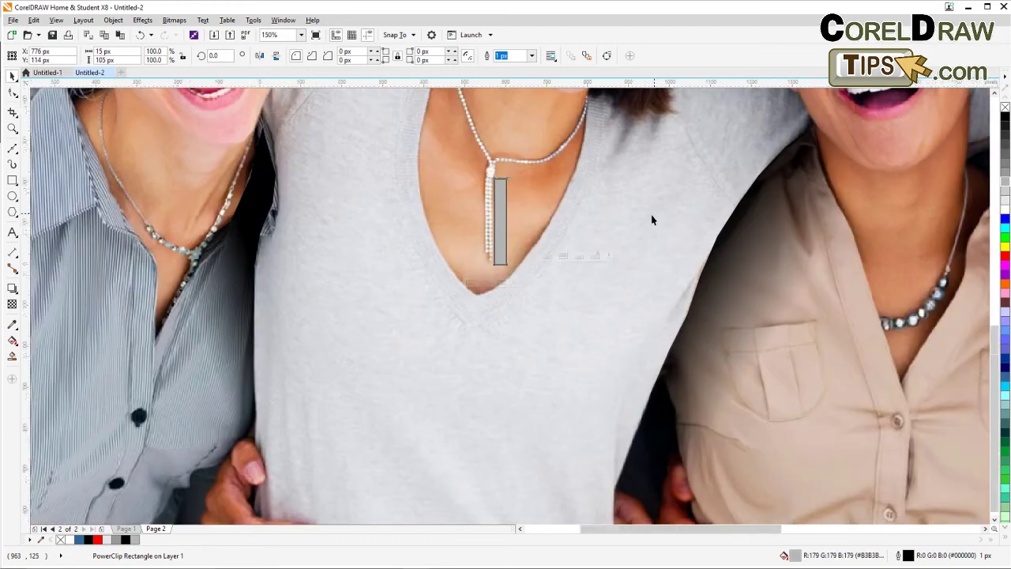
key(ctrl+z)
key(ctrl+z)
key(ctrl+z)
key(ctrl+z)
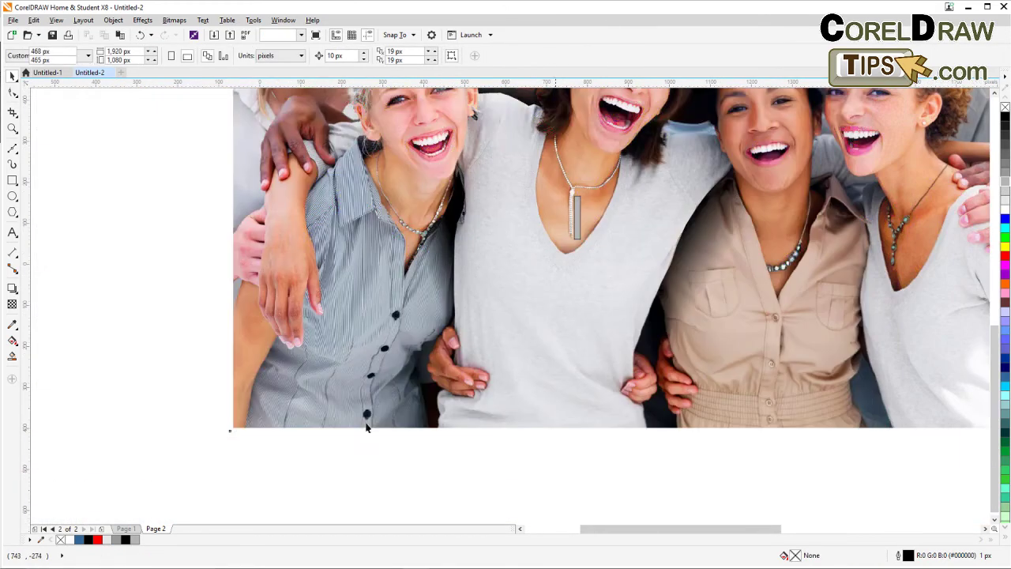
key(ctrl+z)
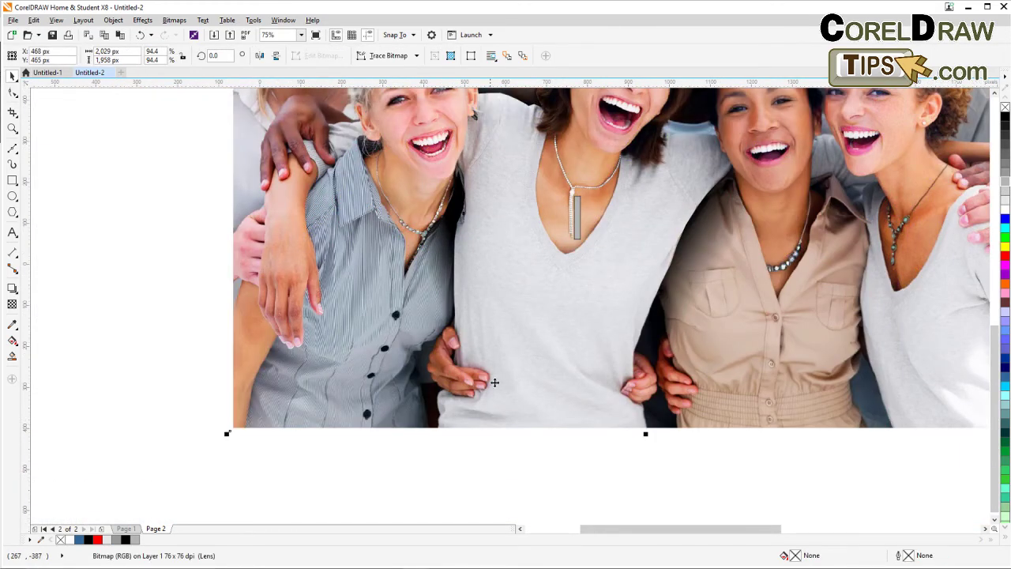
Try moving the faded, blurred bitmap and the photo beneath it diagonally off the page, undoing each move.
scroll(502, 365, down, 2)
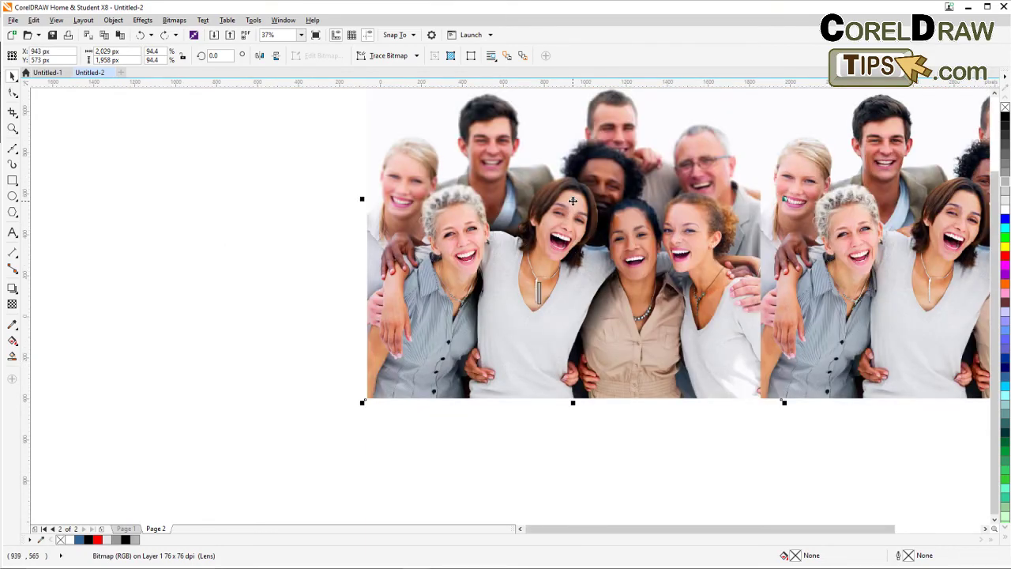
drag(573, 202, 320, 276)
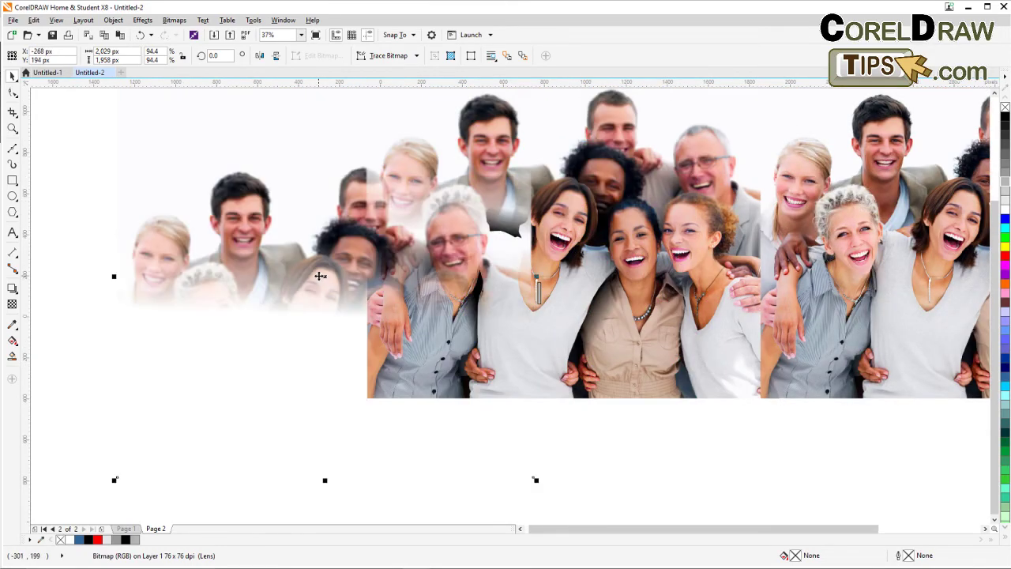
key(ctrl+z)
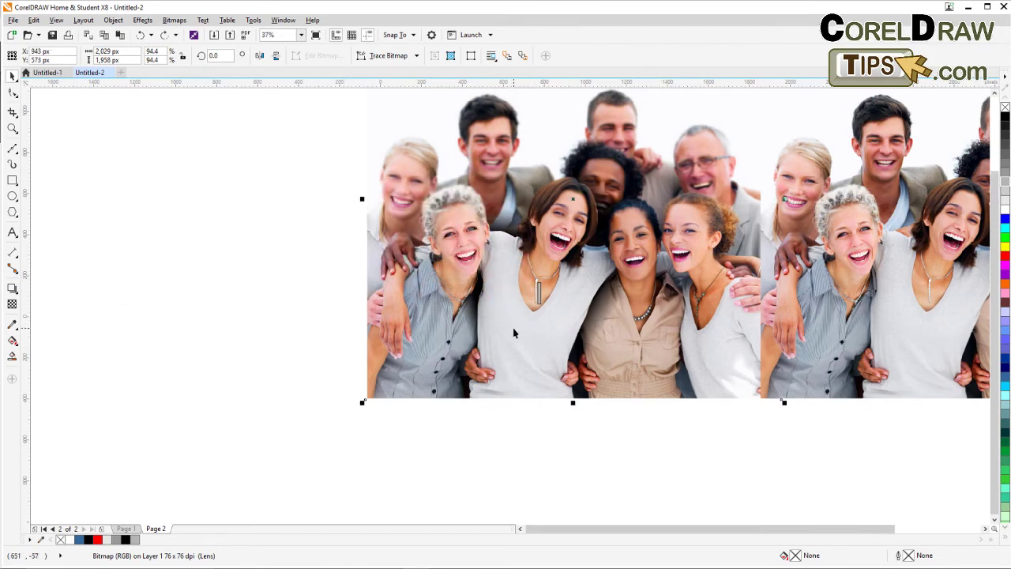
key(ctrl+z)
drag(575, 204, 318, 271)
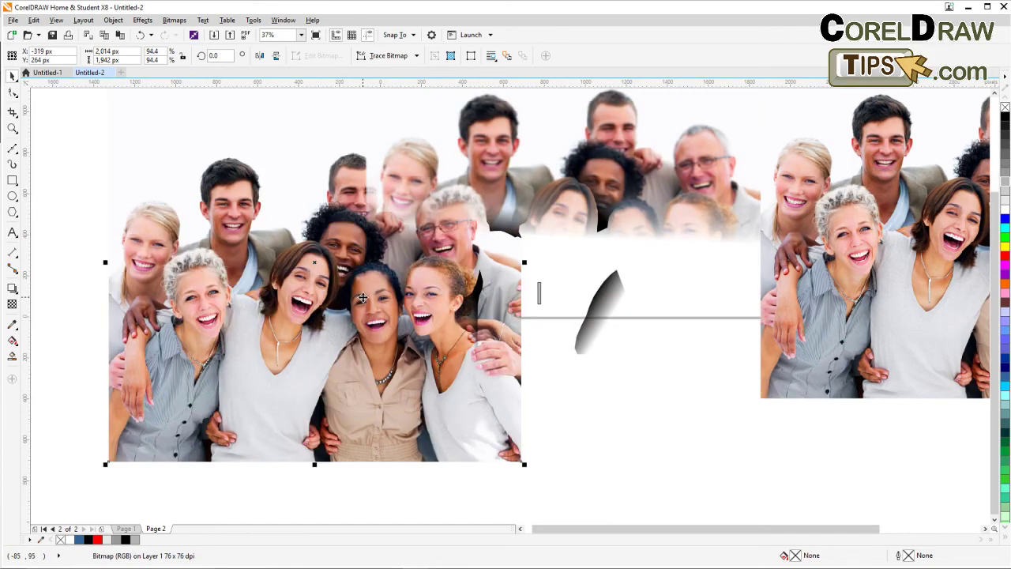
key(ctrl+z)
Try to PowerClip the full group photo inside the grey rectangle beside the pendant, and undo it.
scroll(577, 325, up, 2)
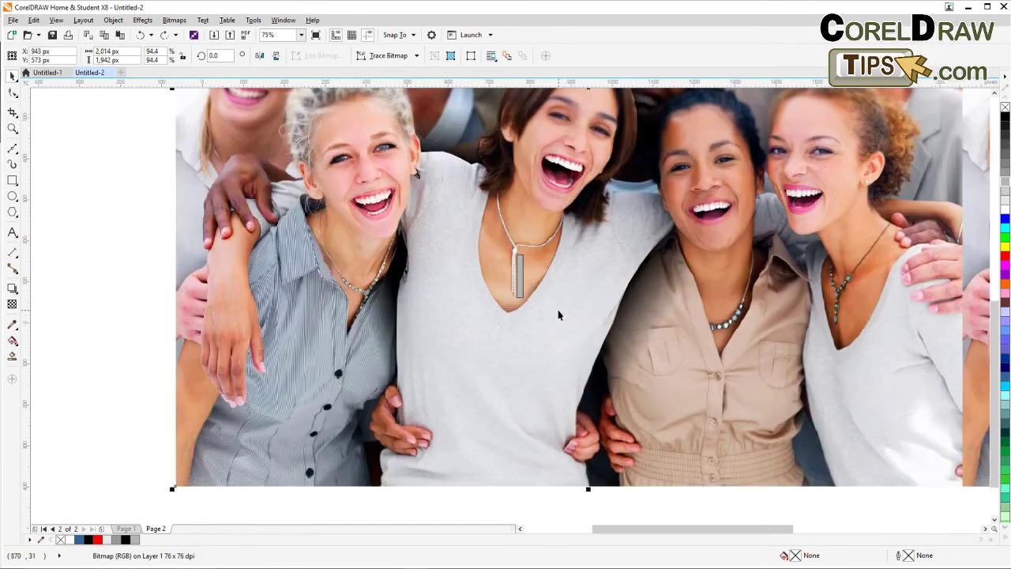
click(113, 19)
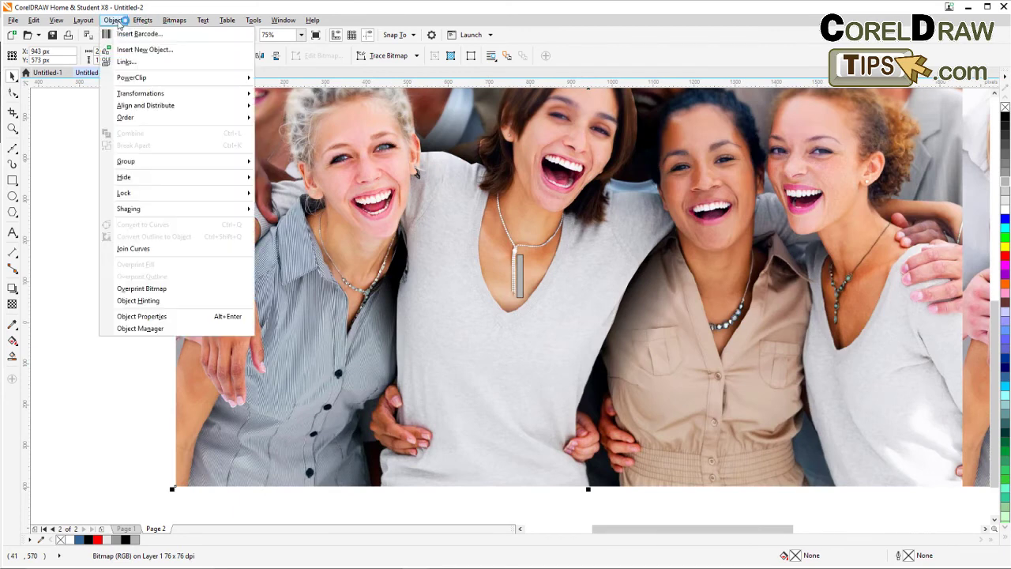
mouse_move(143, 77)
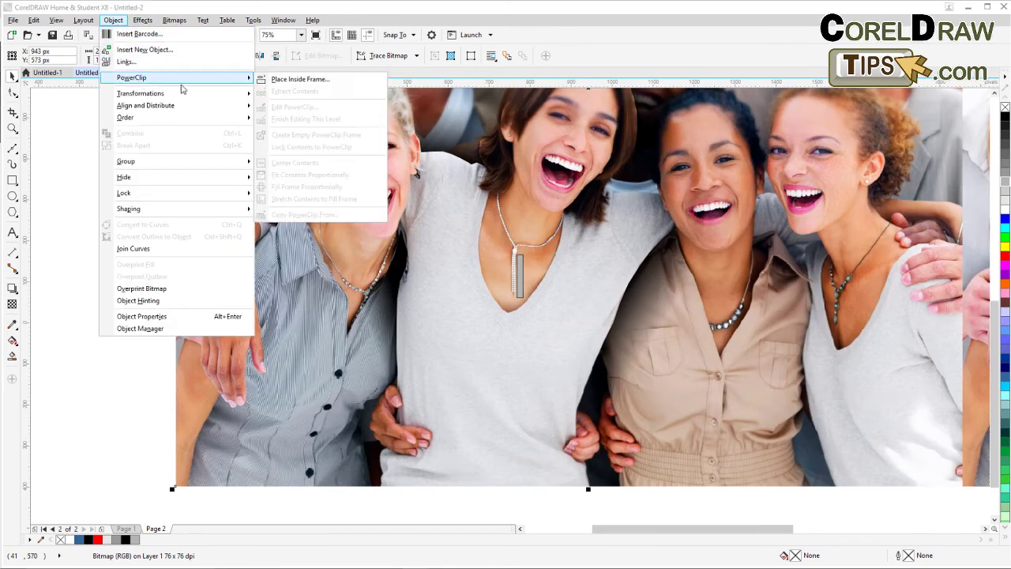
click(301, 79)
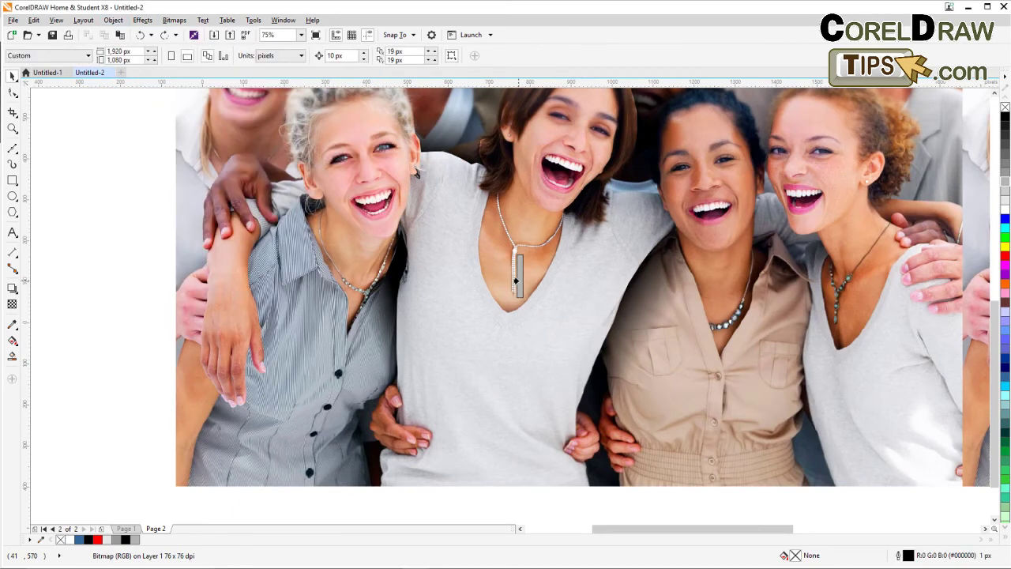
click(516, 281)
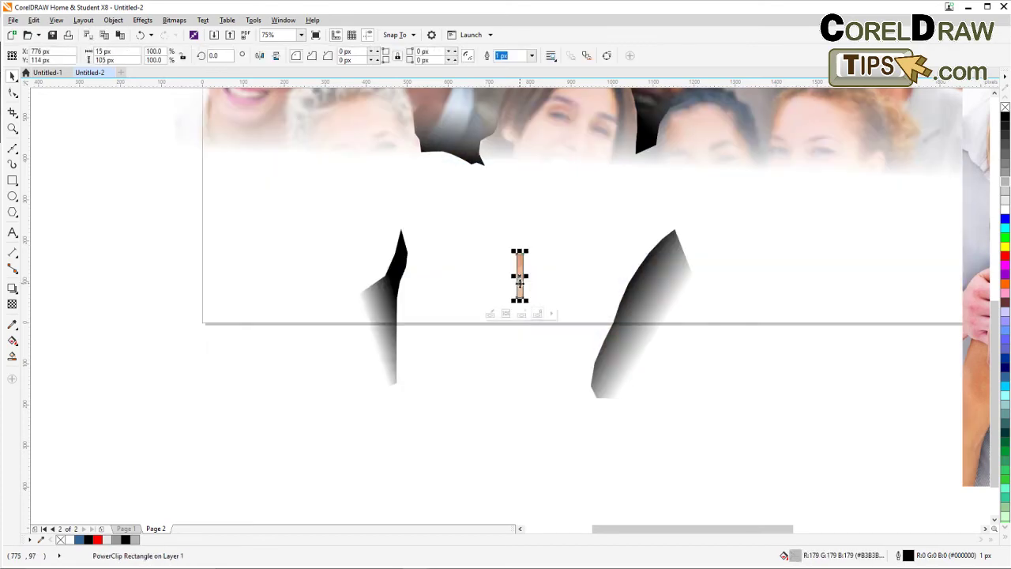
key(ctrl+z)
Select the faded, blurred bitmap over the photo, try moving it out beyond the photo's left edge, and undo the move.
click(386, 316)
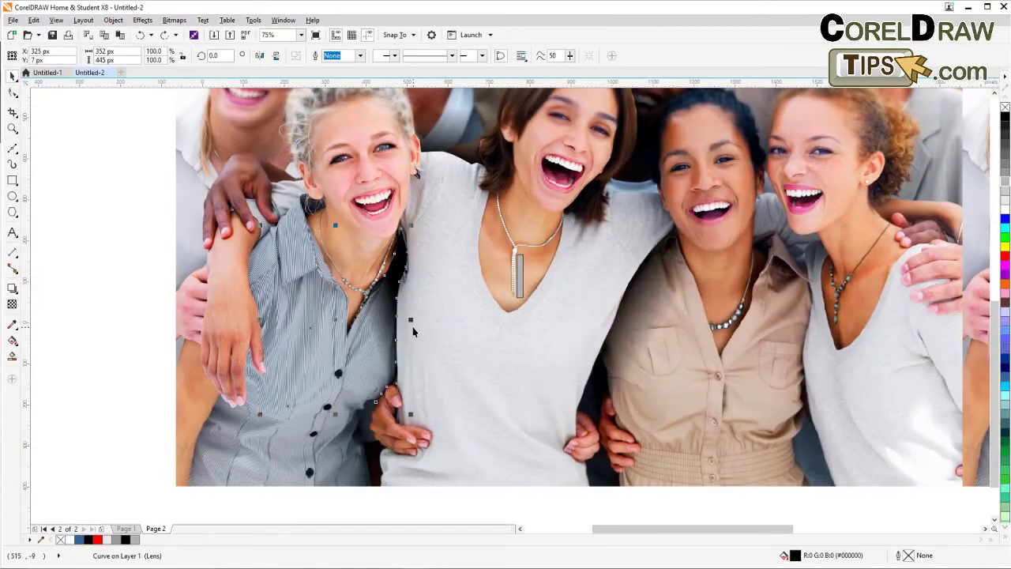
click(475, 366)
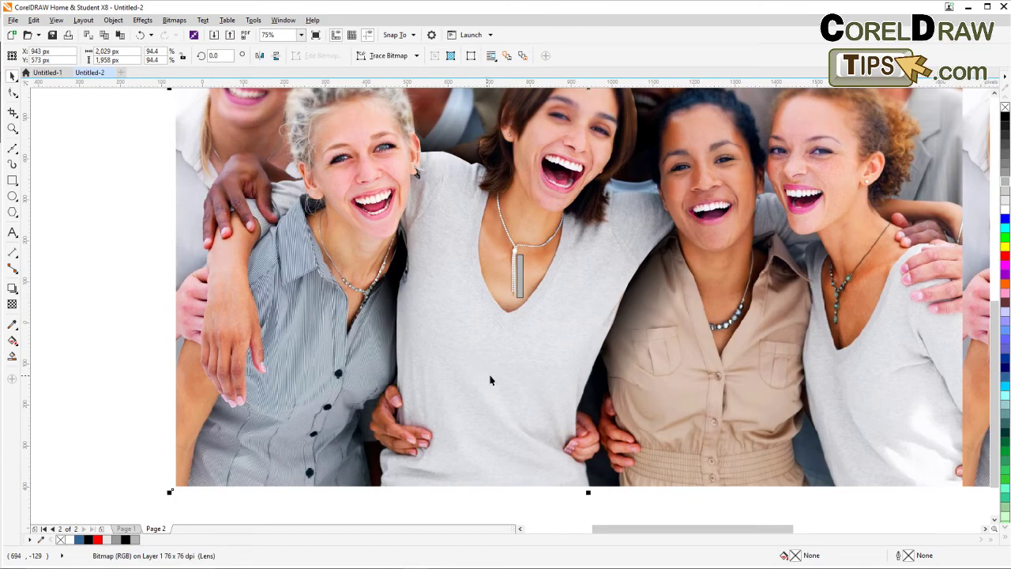
scroll(498, 390, down, 2)
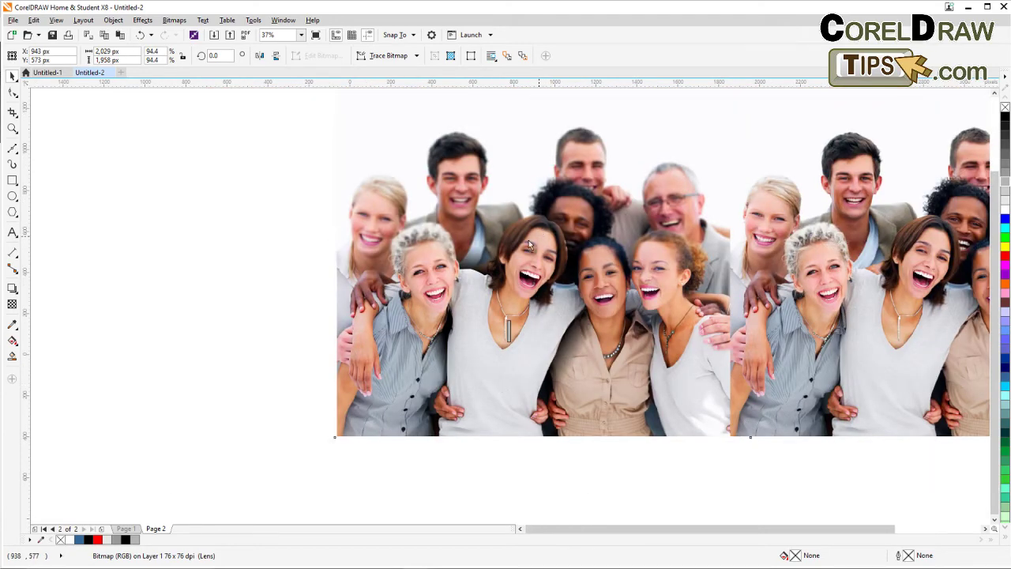
drag(544, 242, 300, 293)
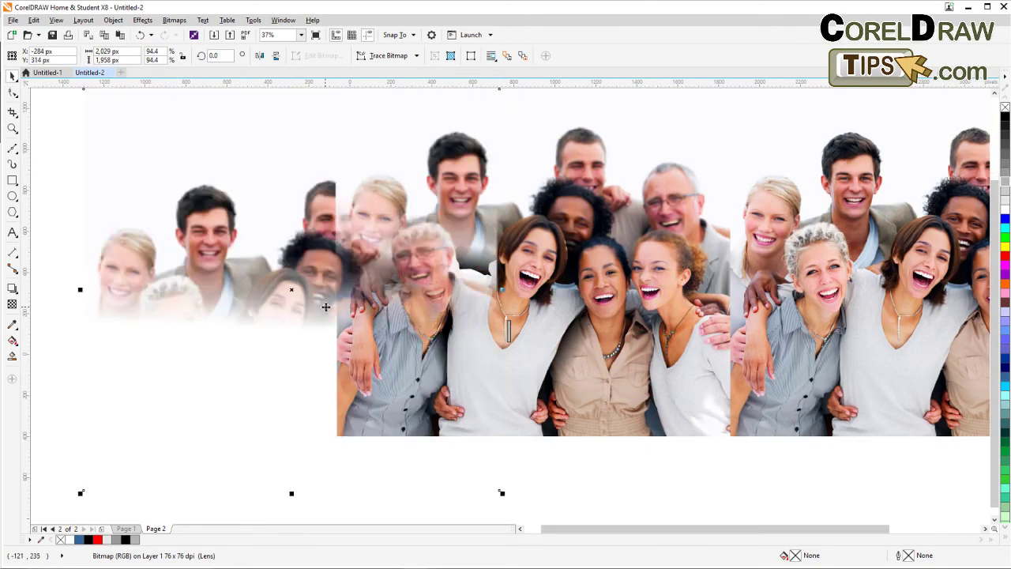
key(ctrl+z)
PowerClip the blurred bitmap inside the grey rectangle beside the pendant, and delete the clipped rectangle.
click(426, 450)
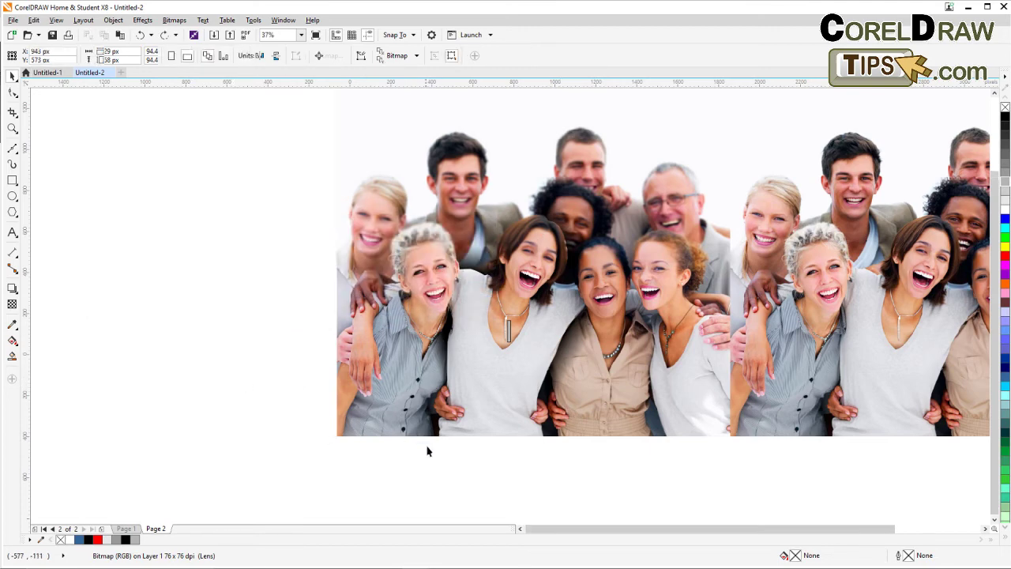
mouse_move(542, 477)
mouse_down()
mouse_move(297, 438)
mouse_move(334, 287)
mouse_up()
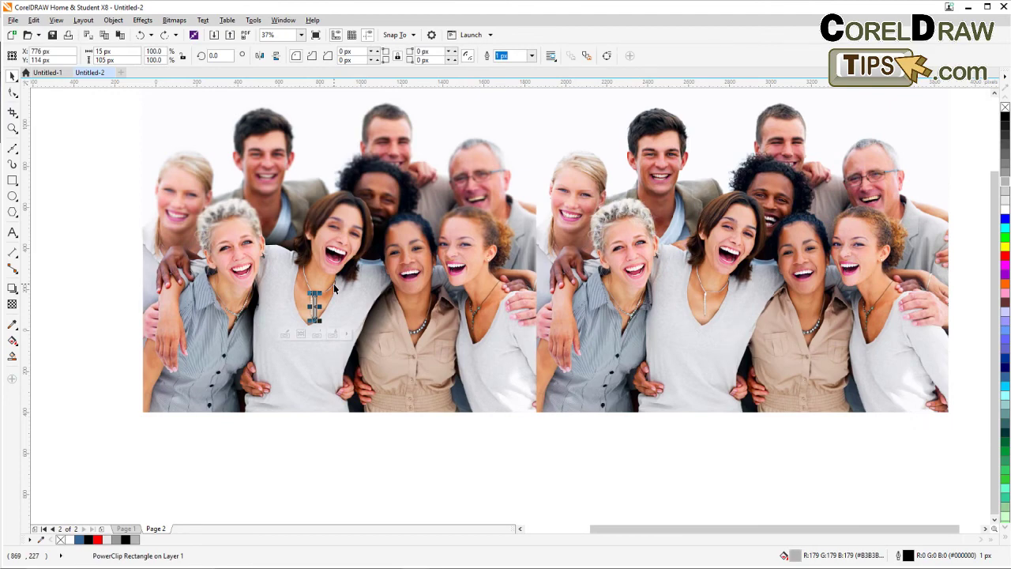
key(Escape)
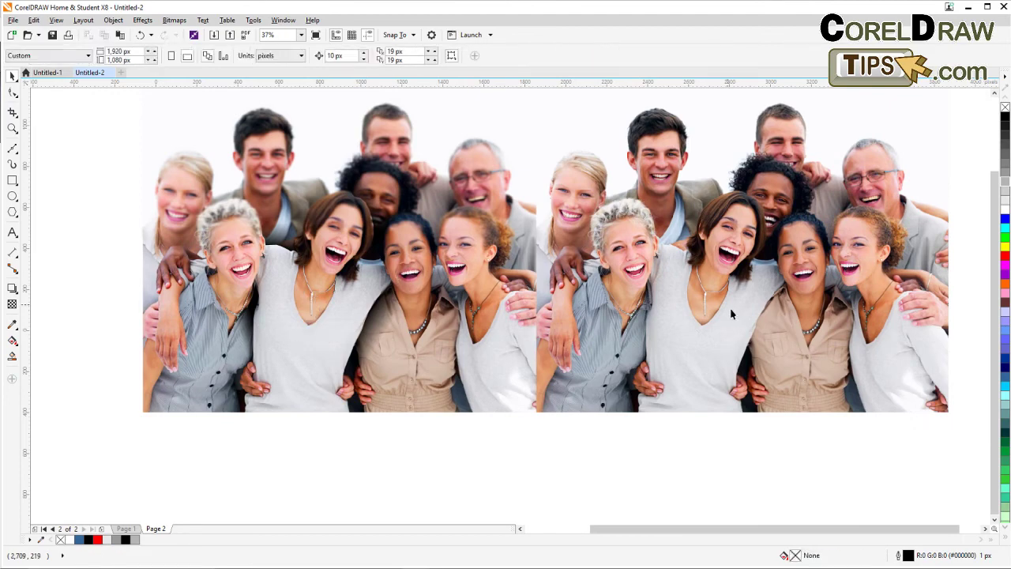
Draw a narrow upright rectangle about 16 × 121 px on the bare skin just right of the pendant.
scroll(731, 310, up, 2)
drag(671, 294, 445, 271)
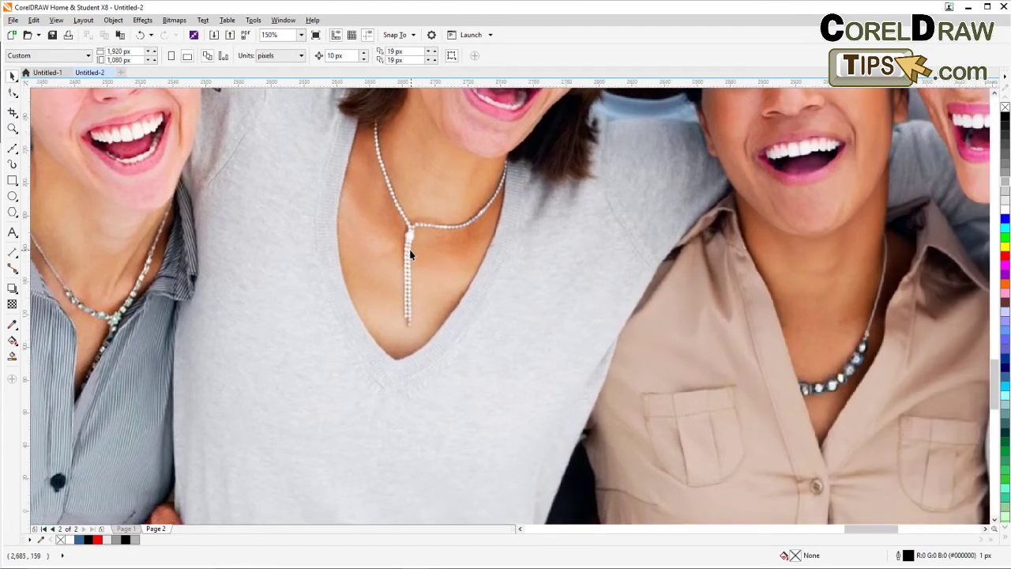
scroll(410, 254, up, 2)
click(12, 164)
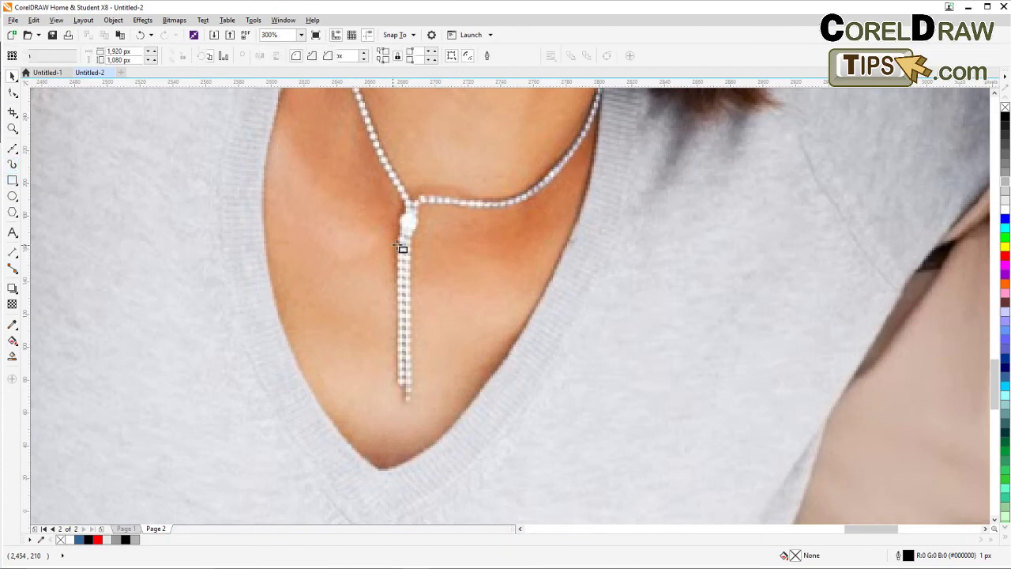
scroll(401, 276, down, 3)
scroll(254, 272, down, 1)
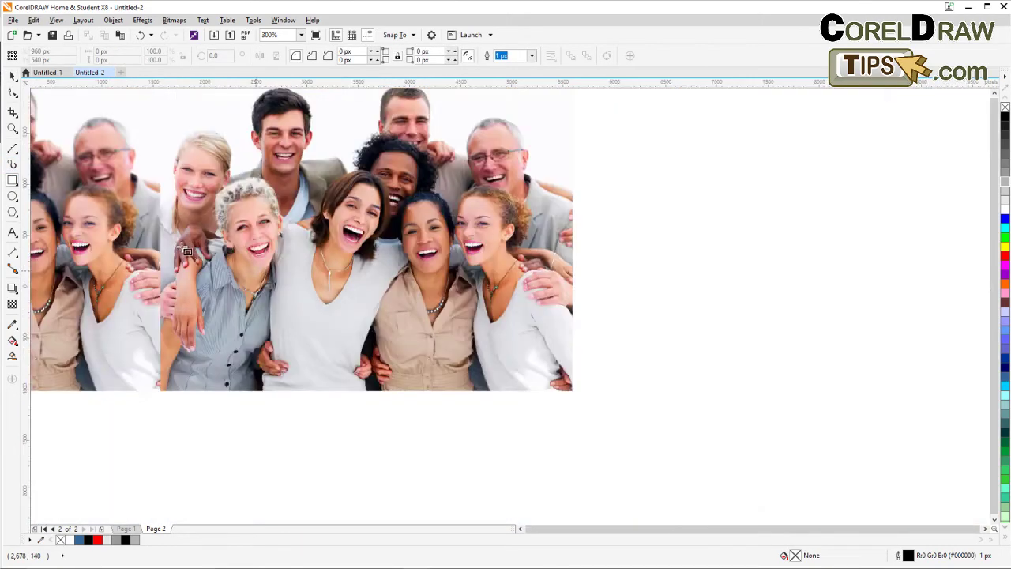
scroll(184, 250, down, 4)
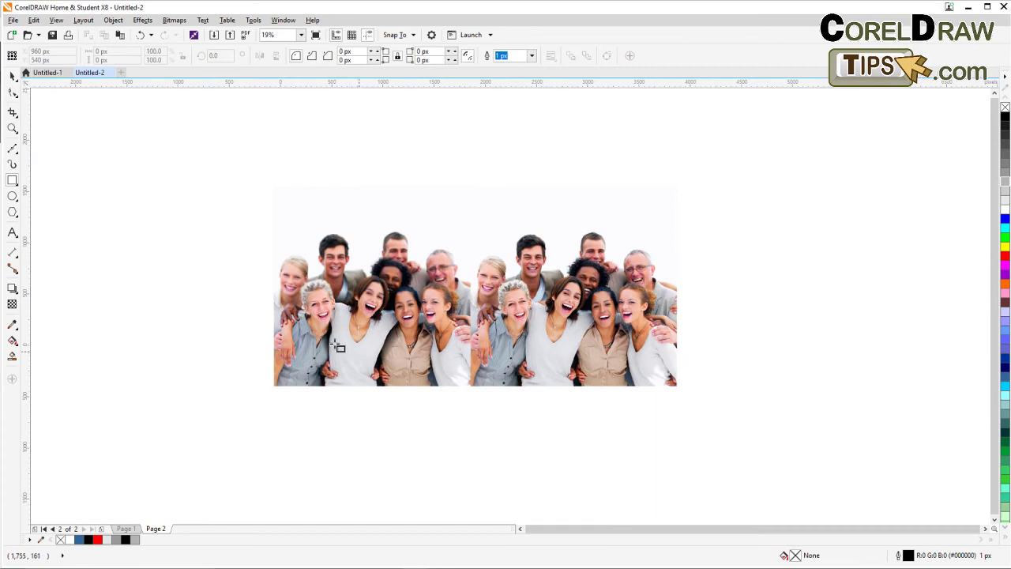
scroll(546, 360, up, 7)
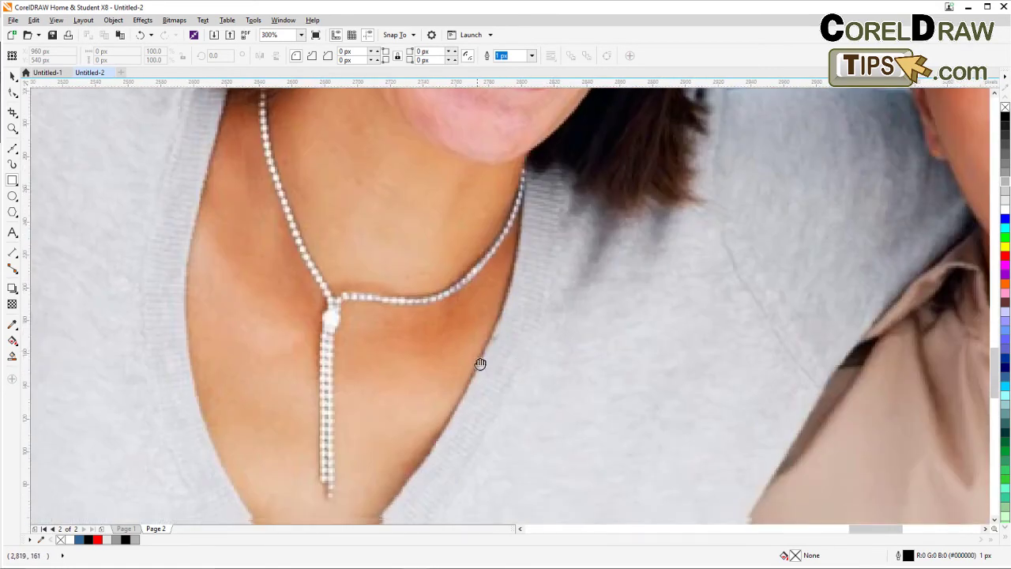
drag(480, 363, 537, 271)
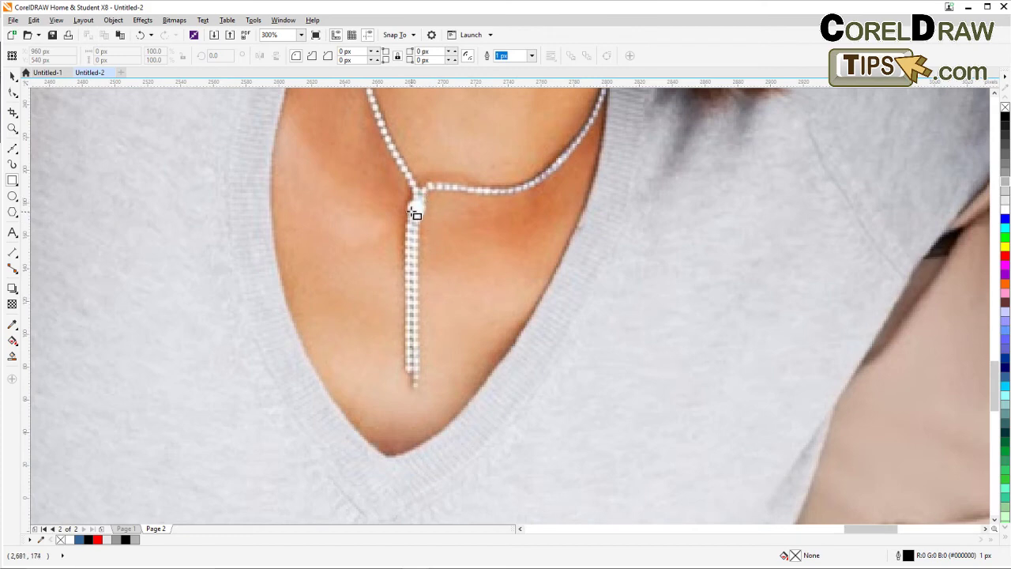
drag(431, 200, 457, 399)
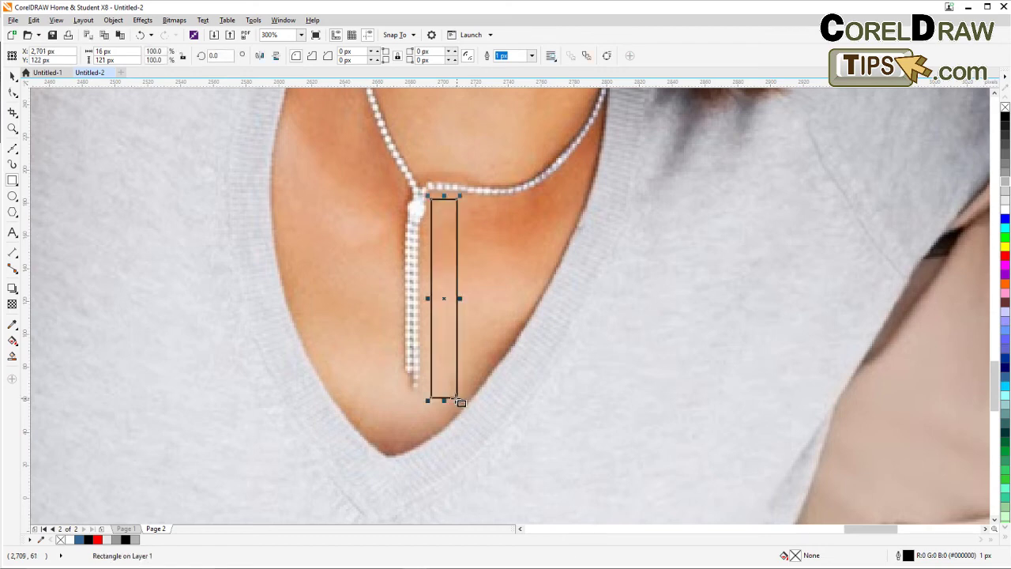
PowerClip the group photo inside the narrow rectangle beside the pendant.
click(13, 75)
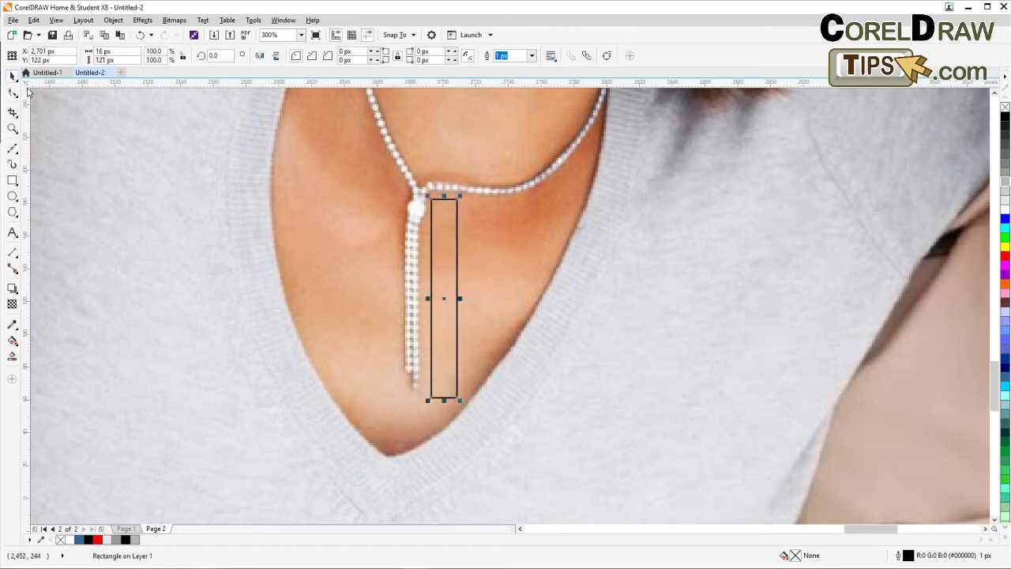
click(578, 303)
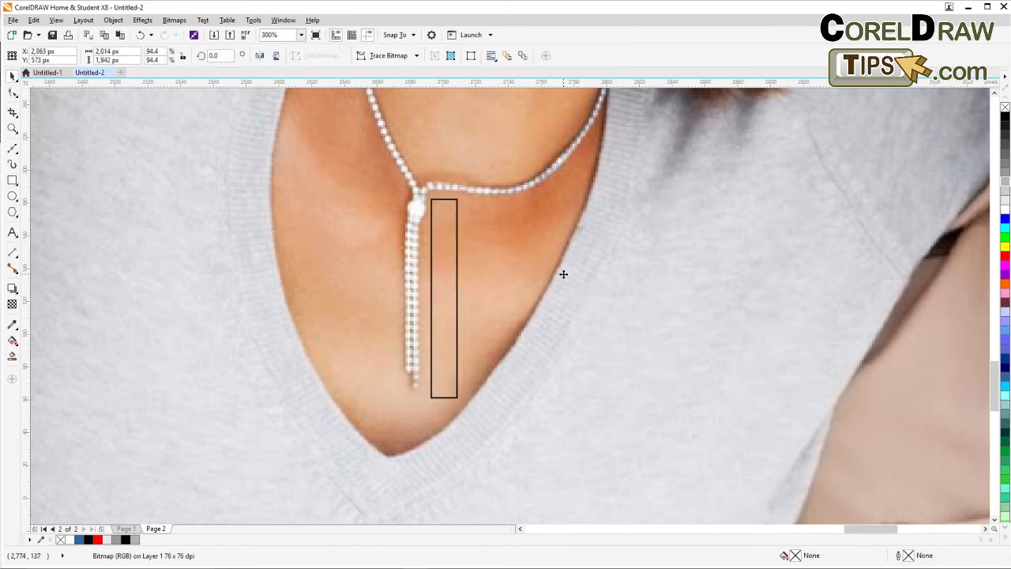
click(112, 19)
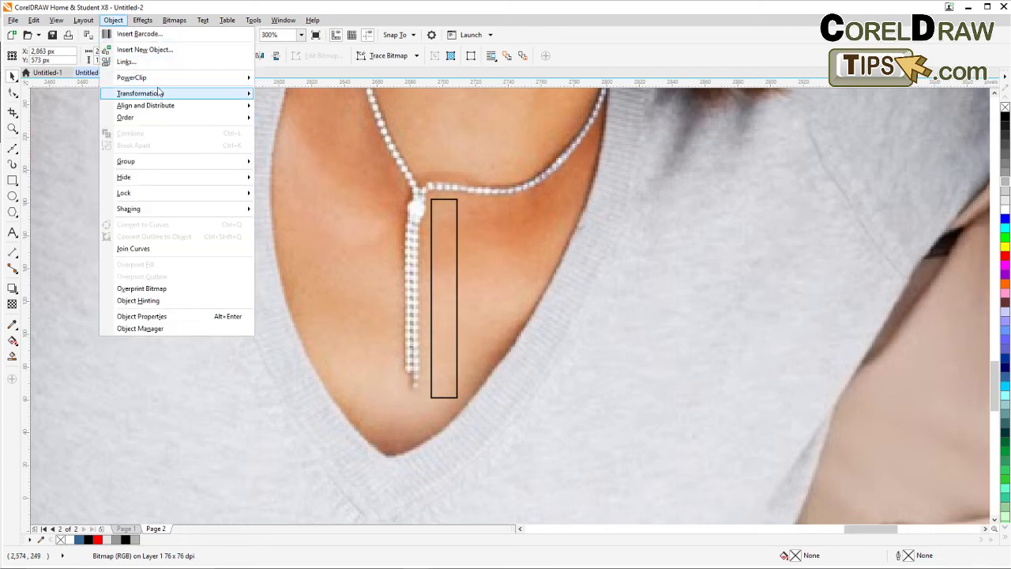
mouse_move(155, 78)
click(283, 79)
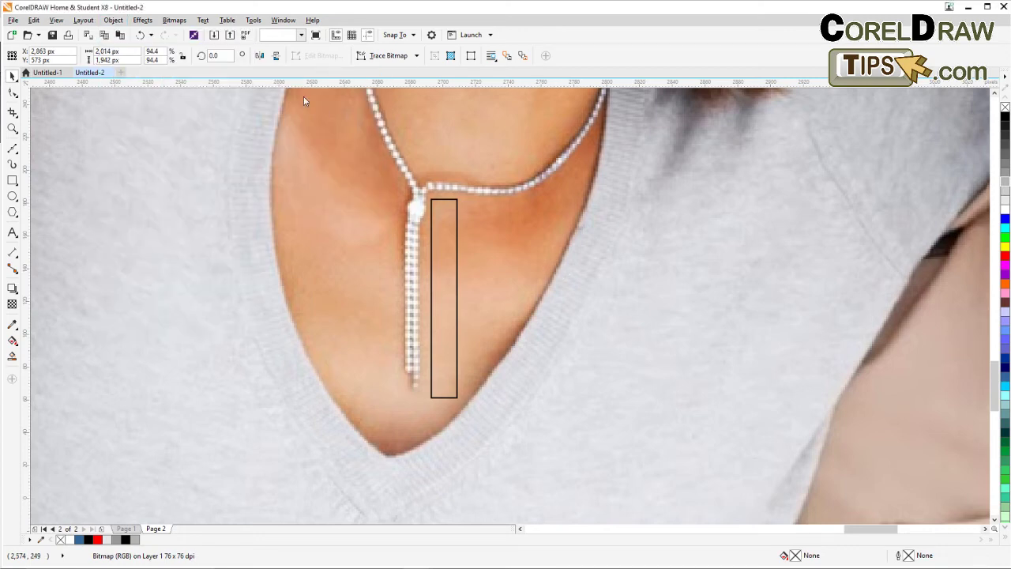
click(433, 267)
Try moving the clipped skin rectangle left onto the grey sweater, and undo the move.
scroll(447, 302, down, 2)
drag(444, 302, 322, 332)
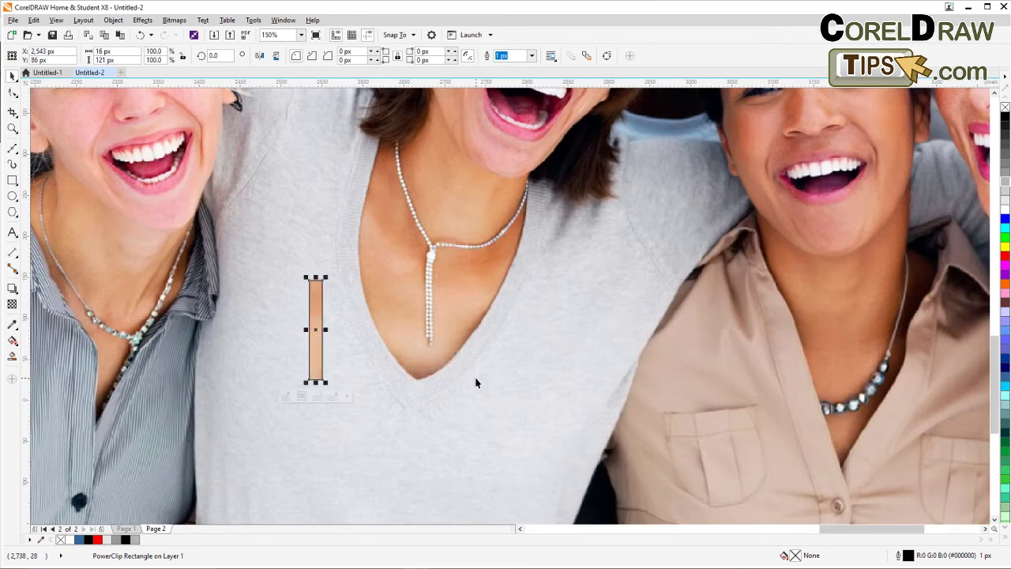
key(ctrl+z)
Set the outline width of the clipped skin rectangle to None.
scroll(447, 314, up, 2)
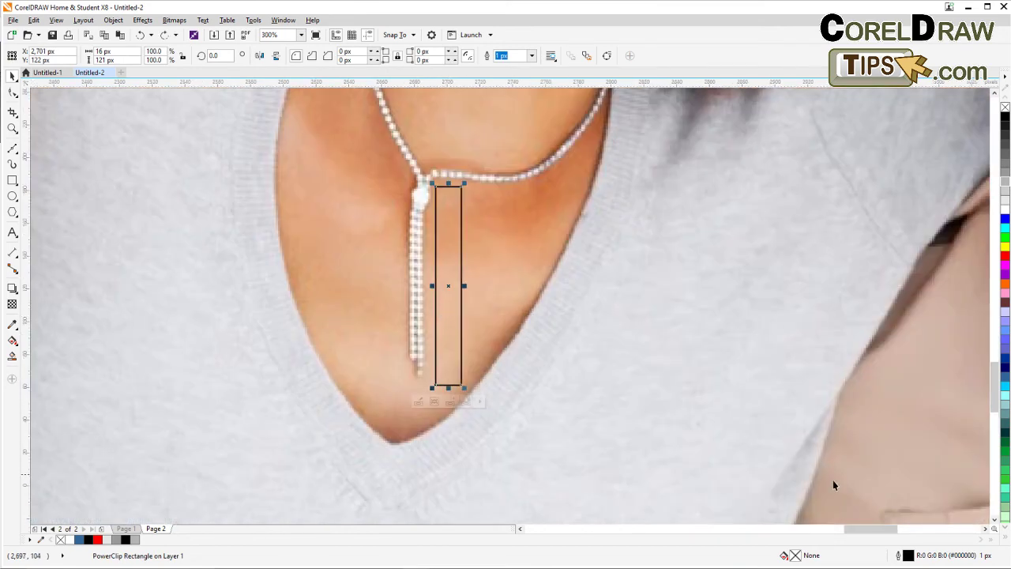
double_click(898, 556)
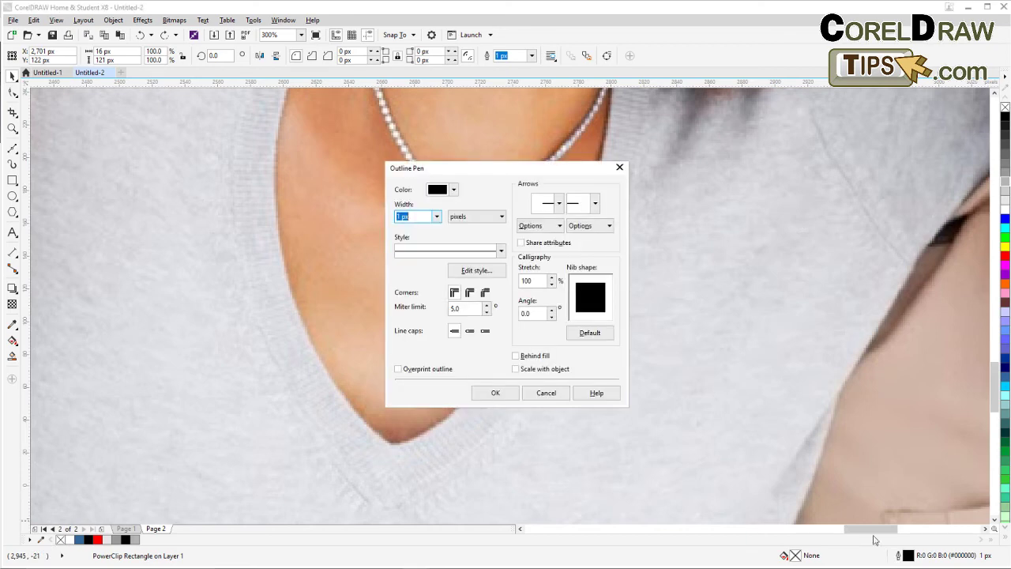
click(436, 217)
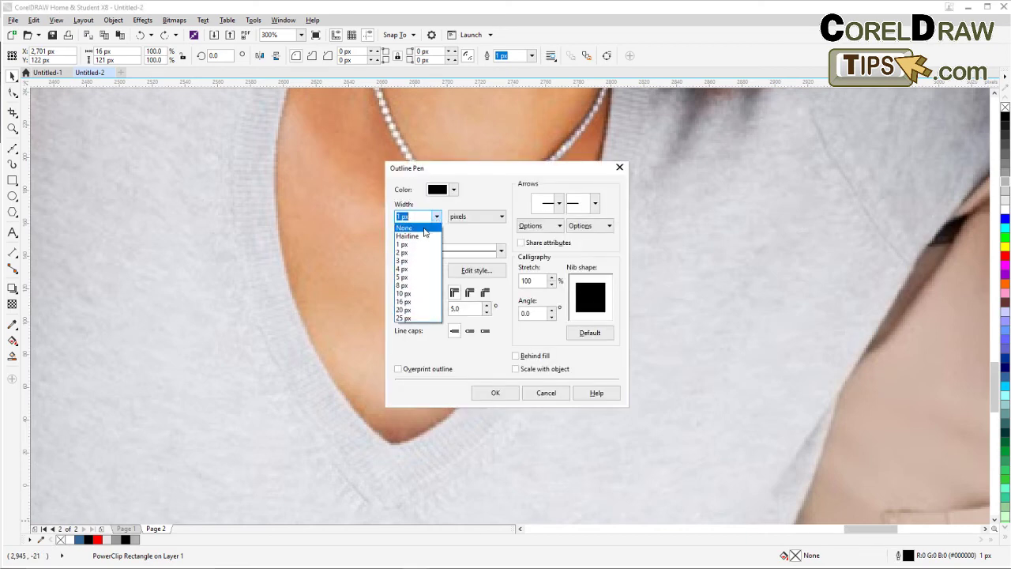
click(422, 229)
click(493, 394)
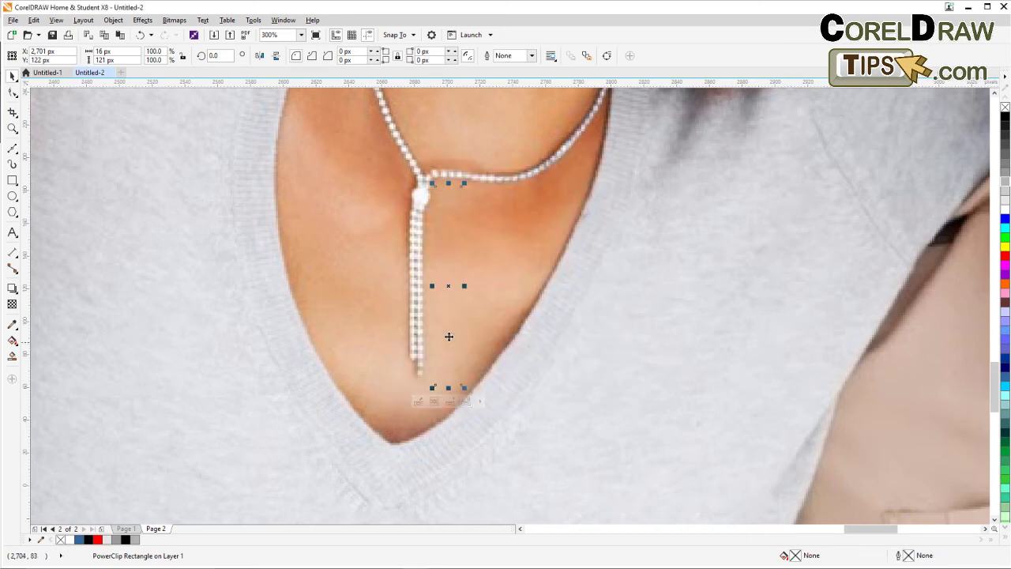
Move the clipped skin patch over the pendant and stretch it to about 34 × 129 px so it covers the pendant completely.
drag(447, 295, 390, 288)
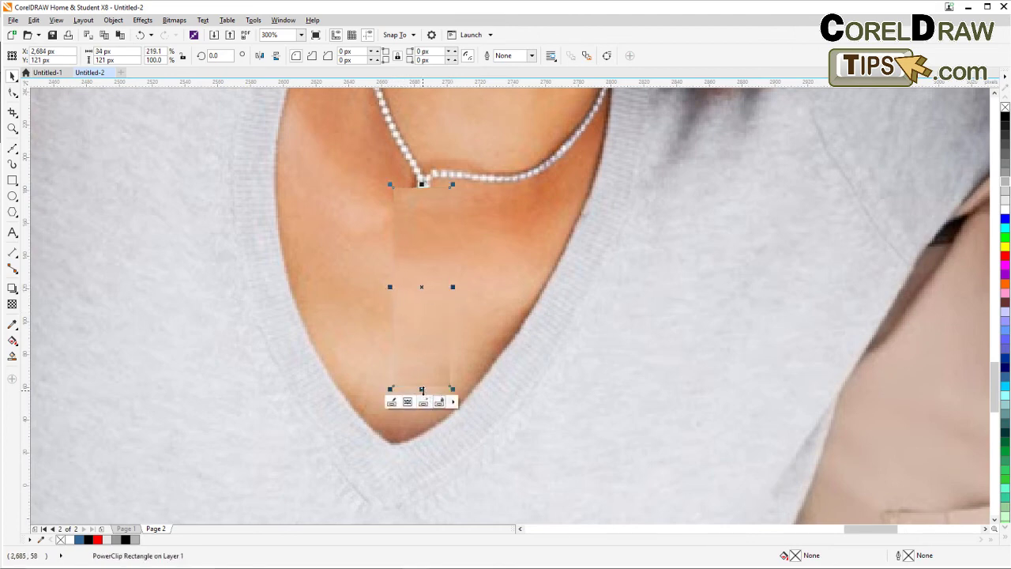
drag(421, 389, 421, 399)
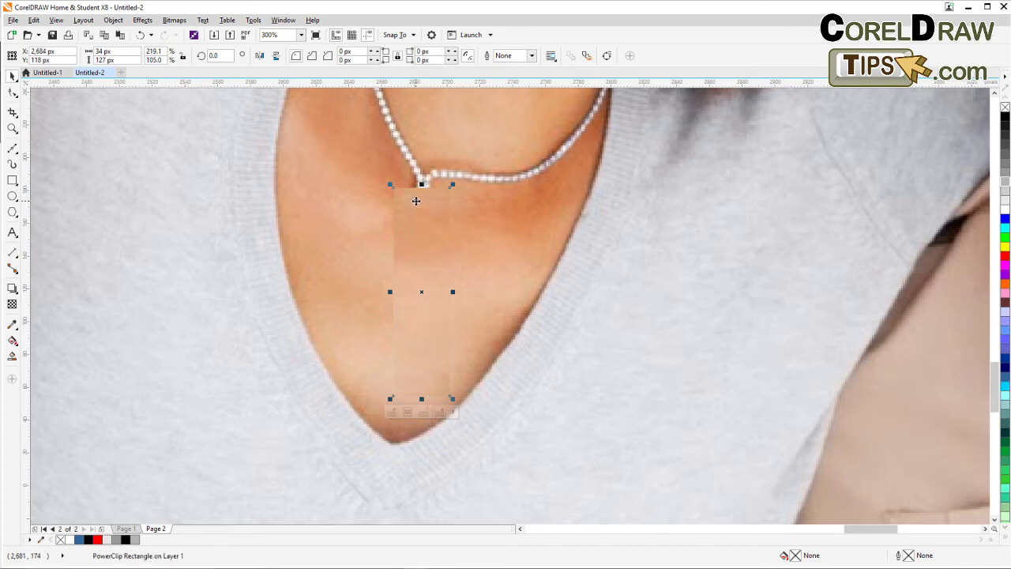
drag(421, 185, 422, 181)
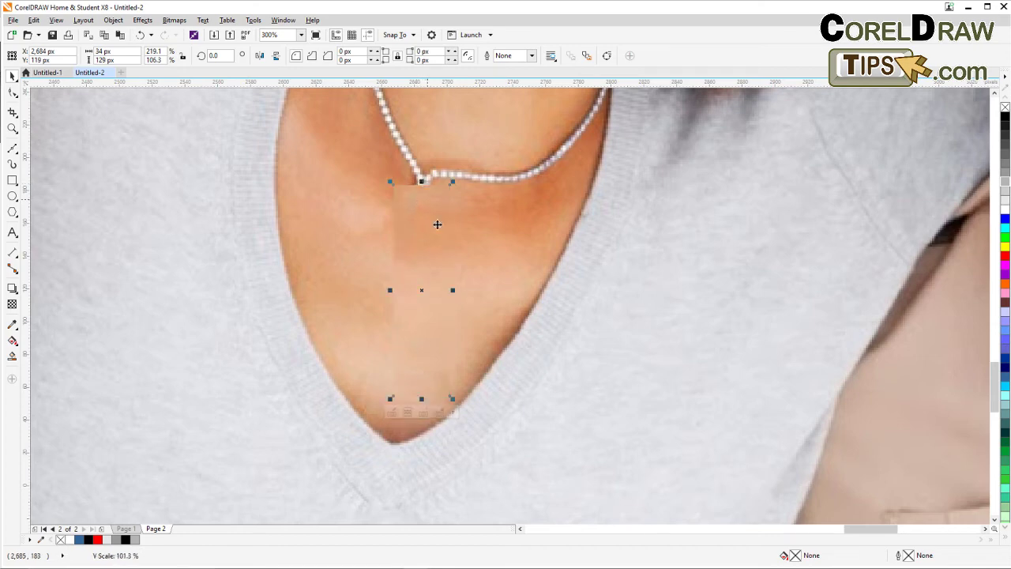
Try converting the clipped skin patch to a 300 dpi Grayscale (8-bit) bitmap, and undo the conversion.
click(457, 340)
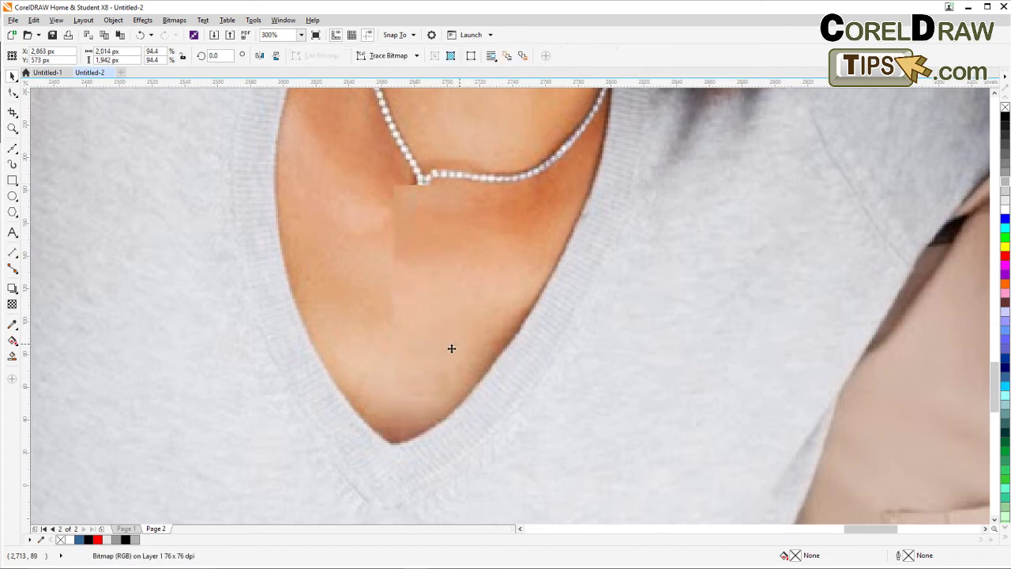
click(431, 354)
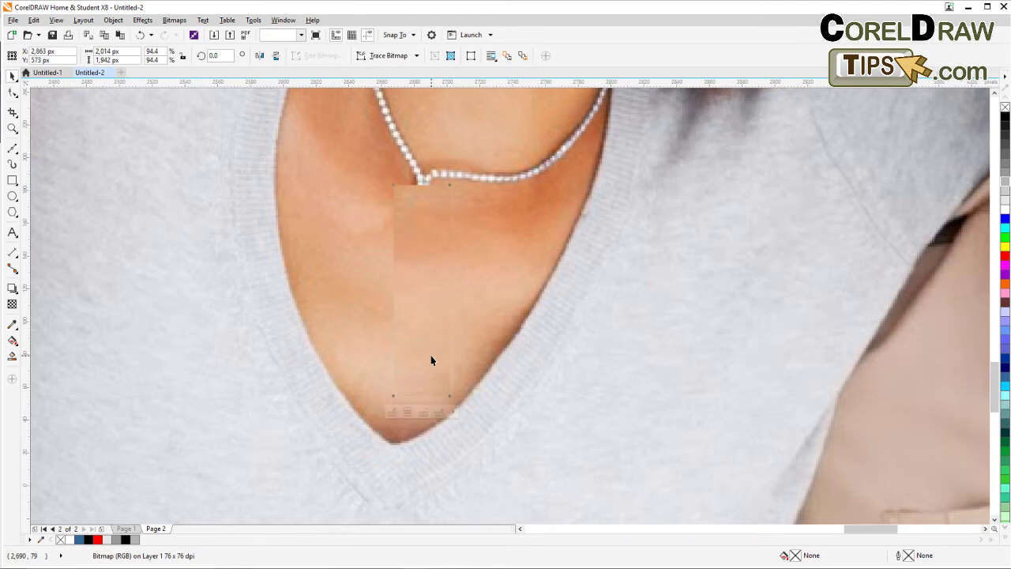
click(173, 20)
click(188, 35)
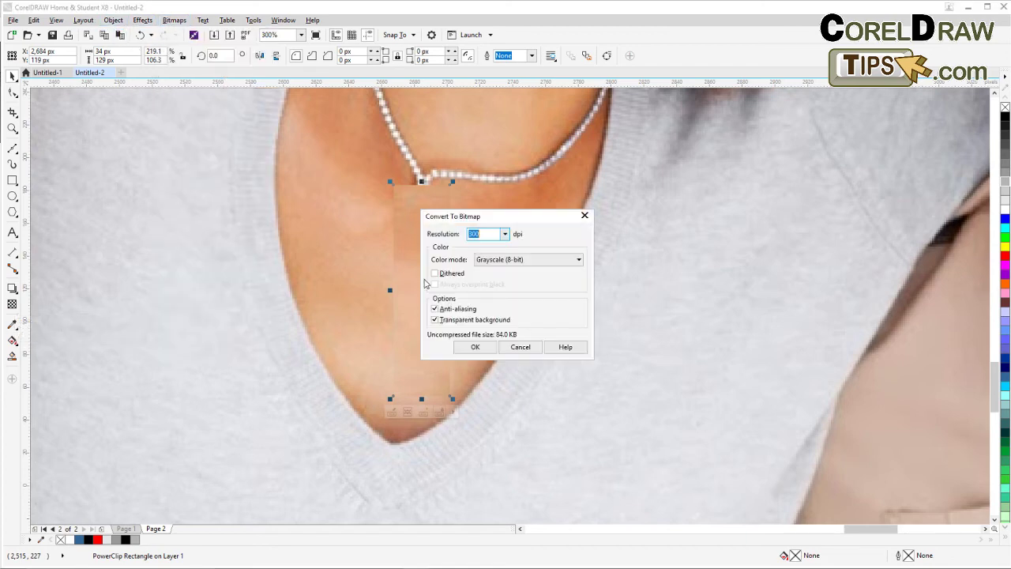
click(477, 345)
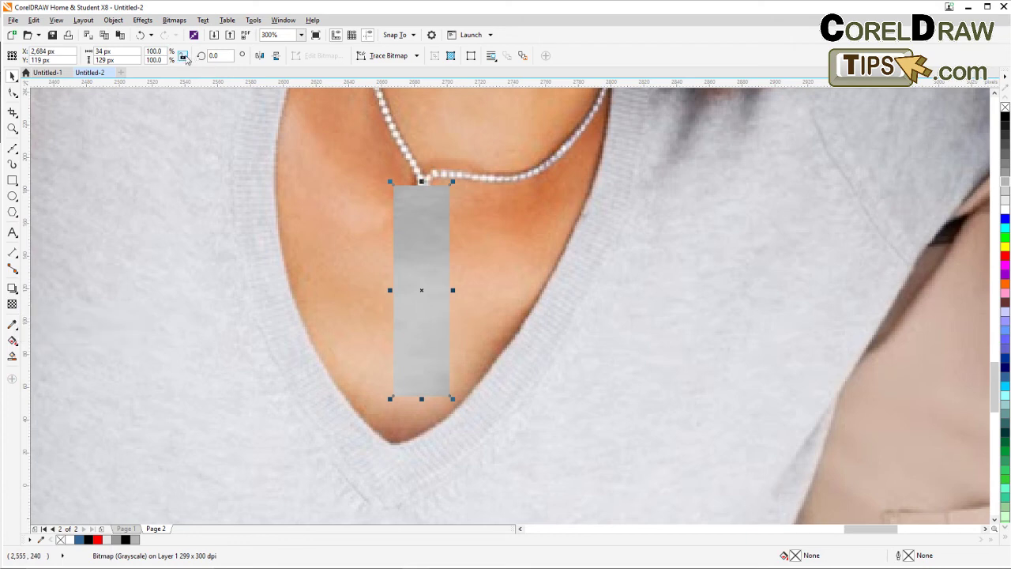
key(ctrl+z)
Convert the clipped skin patch to a 300 dpi RGB Color (24-bit) bitmap with anti-aliasing and a transparent background.
click(174, 20)
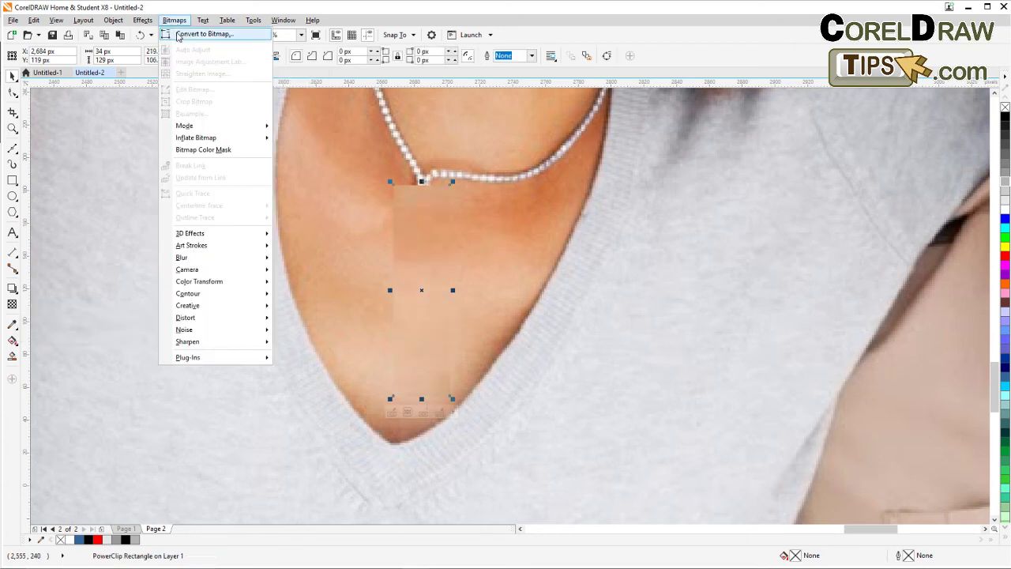
click(201, 34)
click(498, 259)
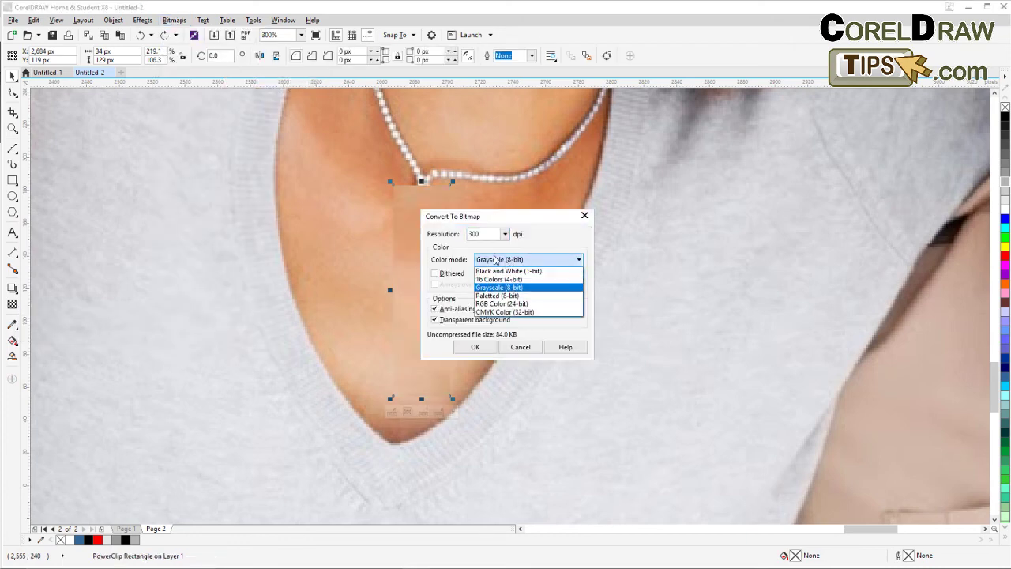
click(501, 303)
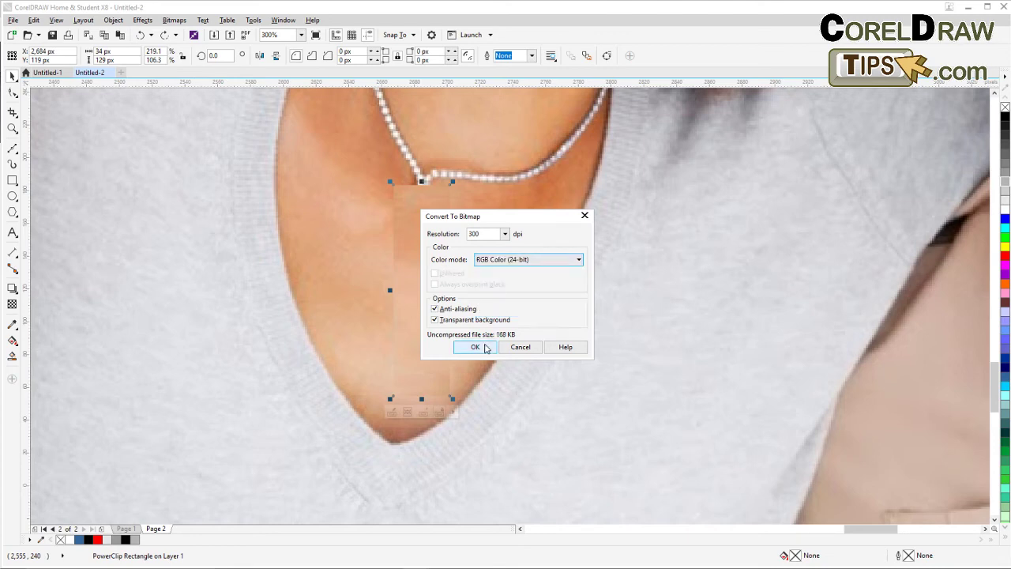
click(477, 347)
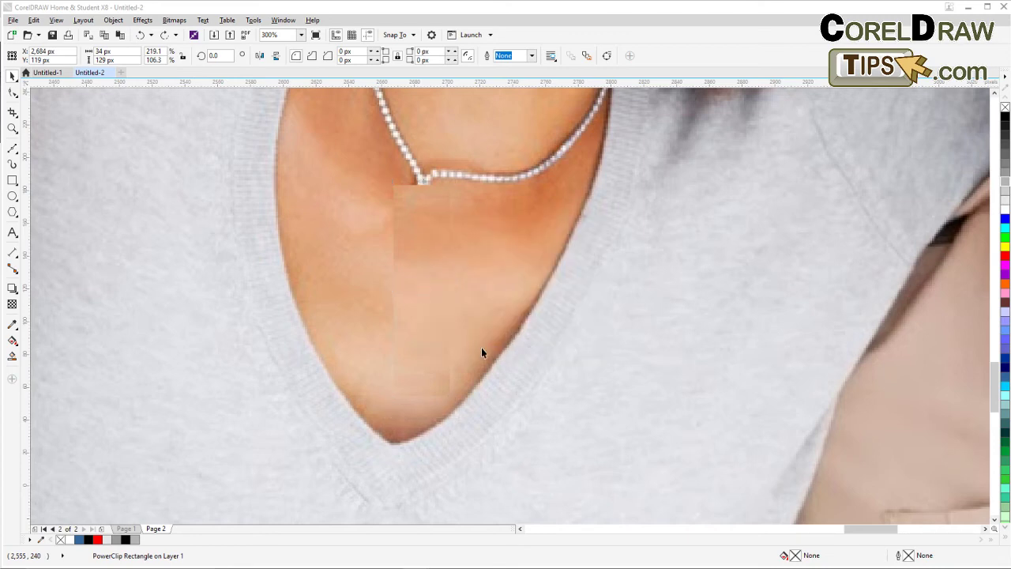
Fade the skin patch's left edge with a short horizontal linear transparency, and convert the result to an RGB bitmap.
click(12, 304)
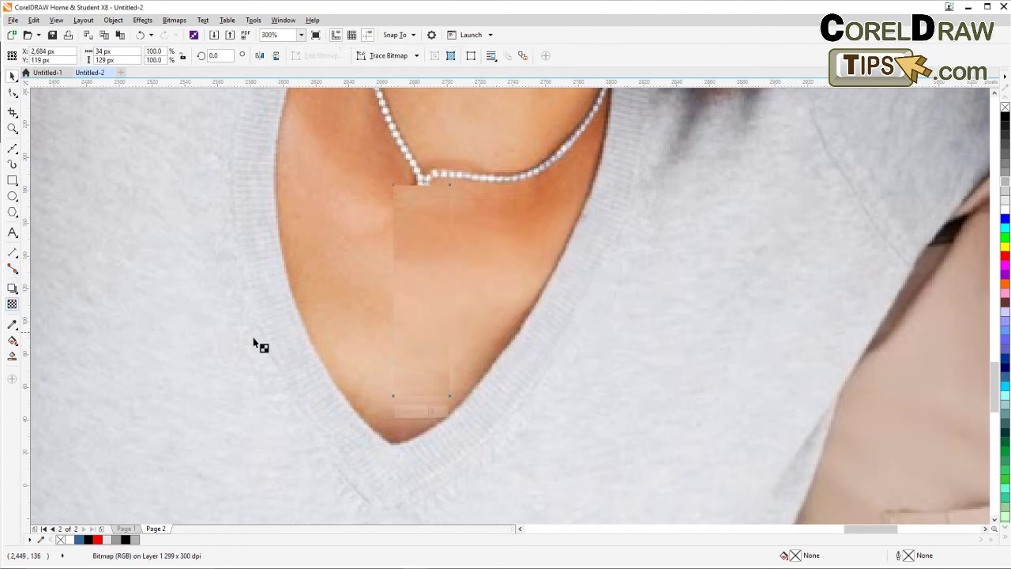
click(410, 309)
mouse_move(410, 309)
mouse_down()
mouse_move(385, 308)
mouse_move(406, 308)
mouse_up()
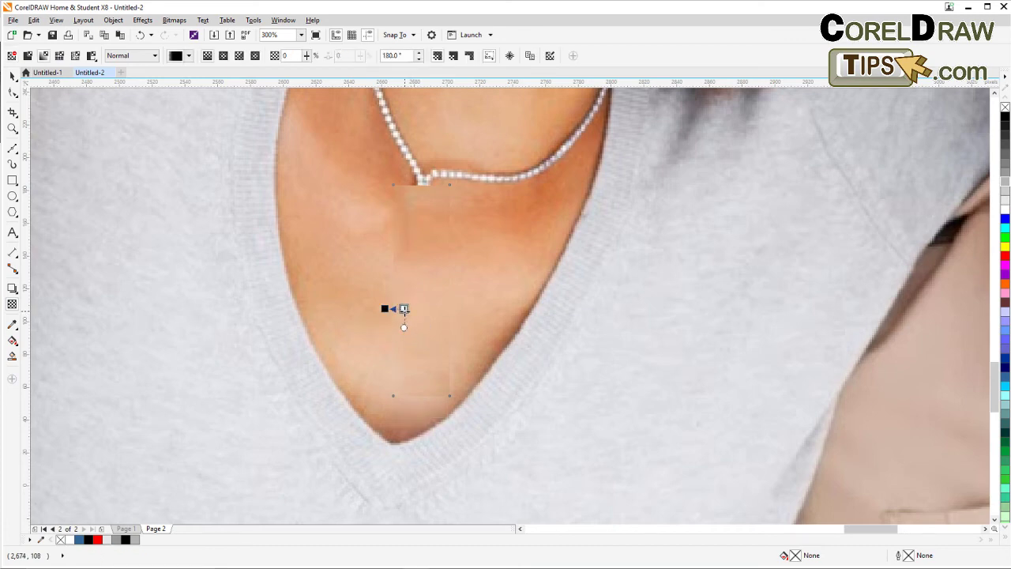
click(404, 309)
click(174, 20)
click(199, 31)
click(474, 348)
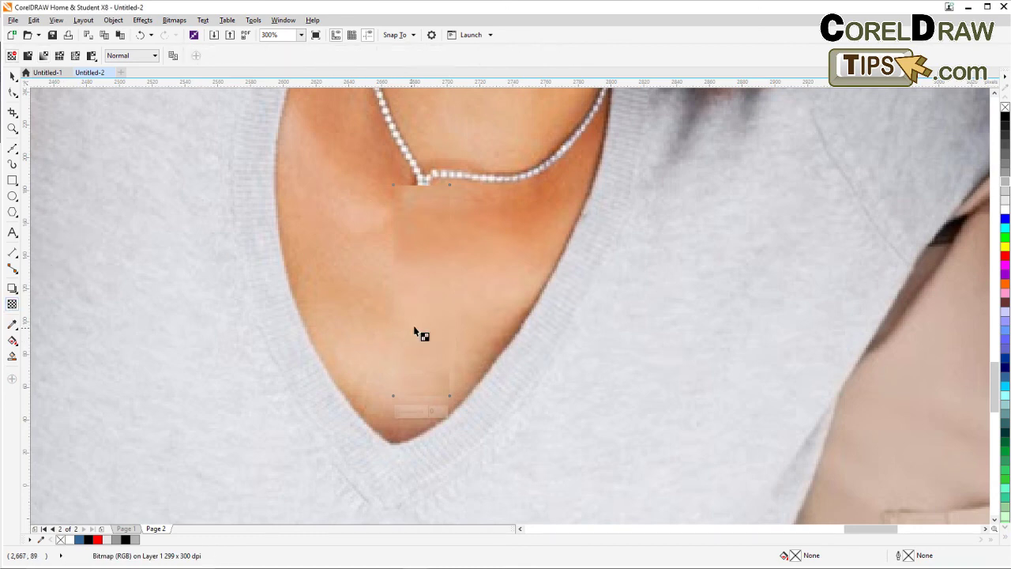
Fade the skin patch's right edge with a short horizontal linear transparency, and convert the result to an RGB bitmap.
drag(423, 305, 444, 308)
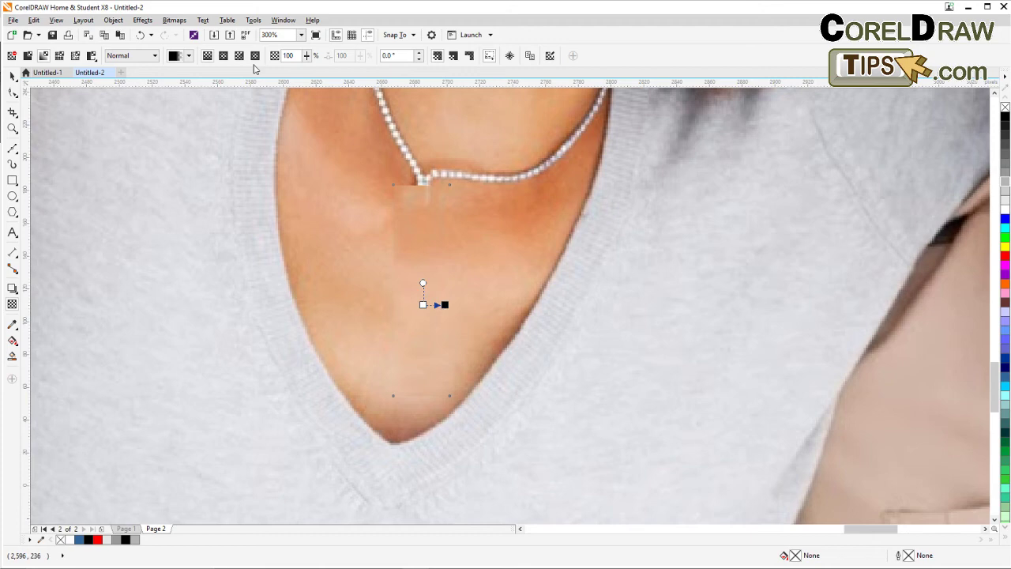
click(176, 22)
click(194, 35)
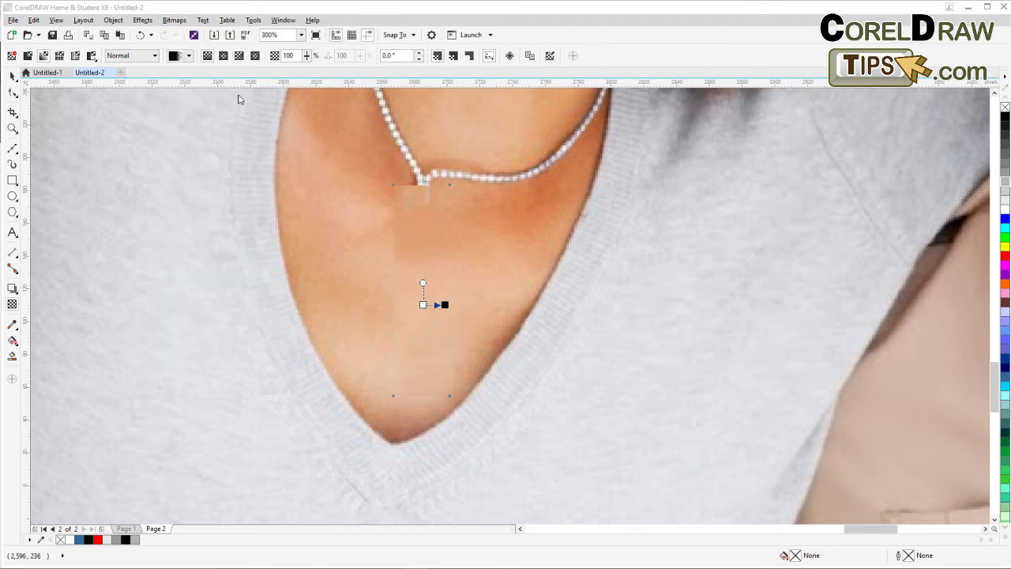
click(474, 346)
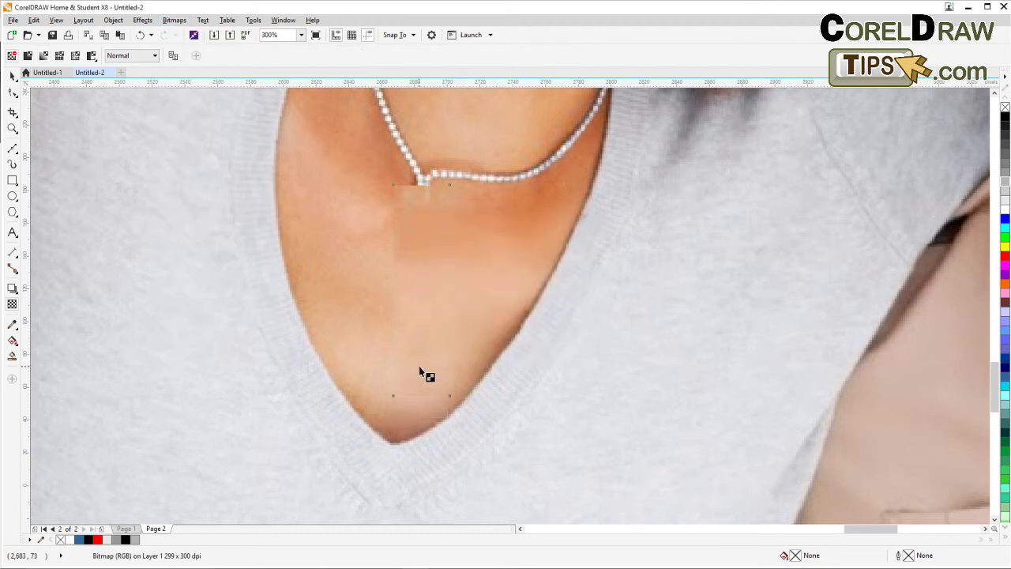
Fade the skin patch's bottom edge with a short vertical linear transparency, and convert the result to a 300 dpi RGB Color (24-bit) bitmap with transparent background.
drag(419, 365, 419, 385)
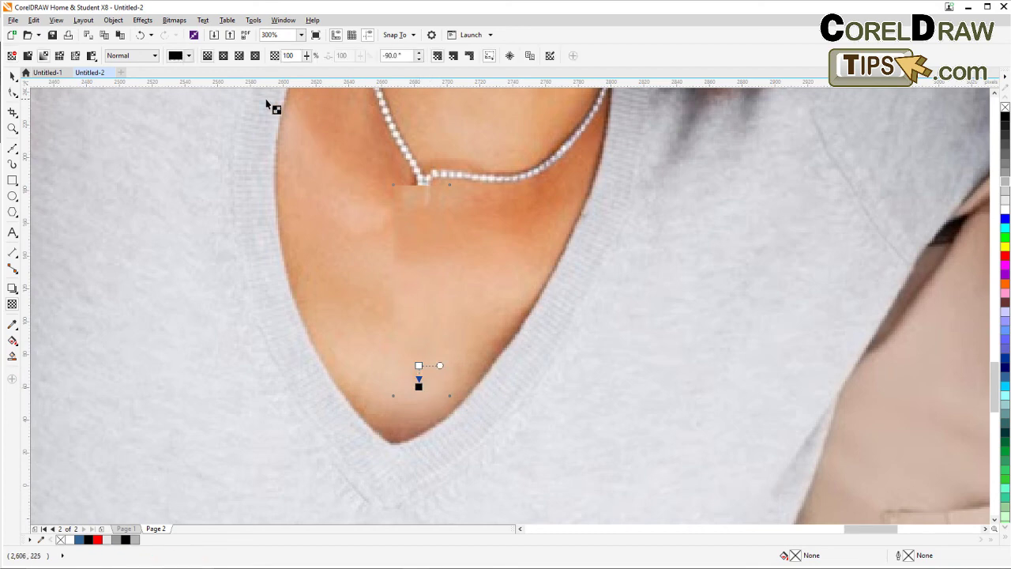
click(174, 21)
click(201, 34)
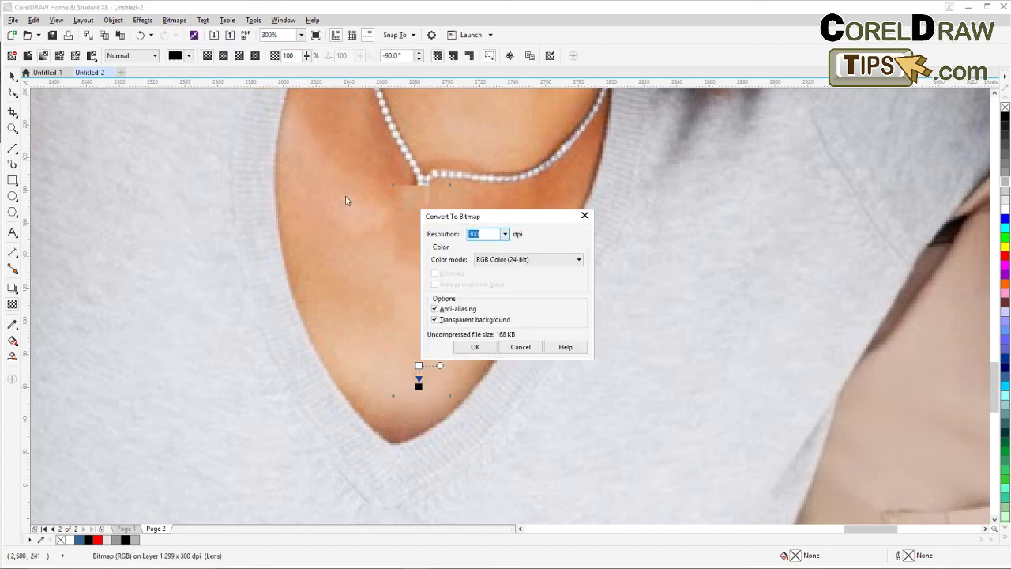
click(475, 347)
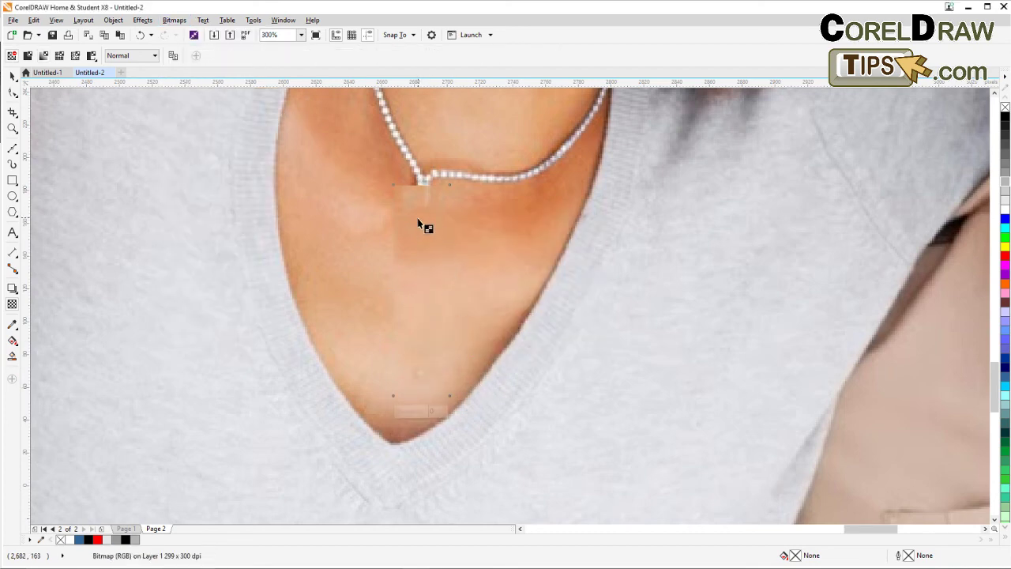
Fade the skin patch's top edge with a short upward linear transparency just below the necklace, and deselect the patch.
mouse_move(421, 226)
mouse_down()
mouse_move(421, 189)
mouse_move(423, 212)
mouse_up()
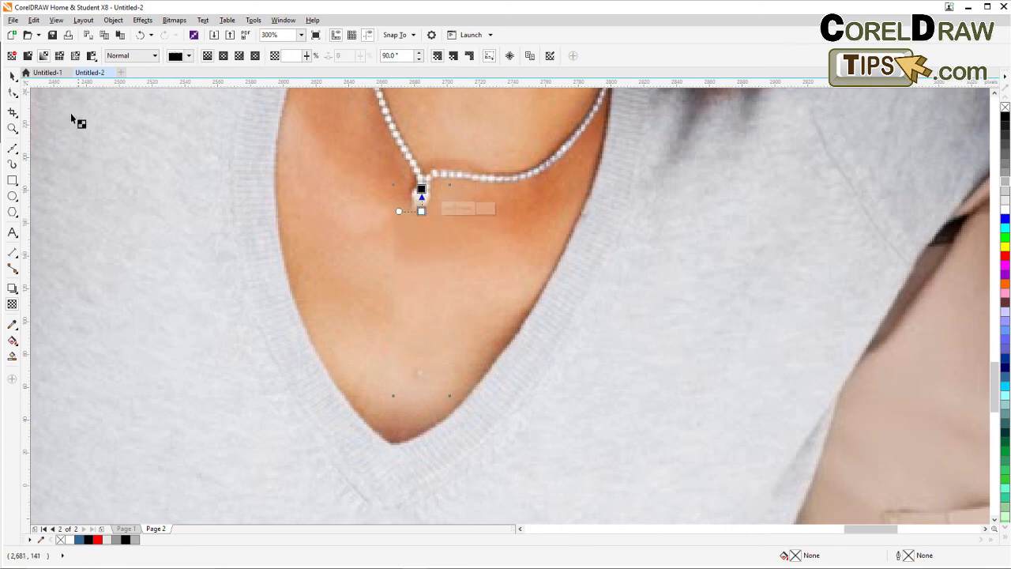
click(13, 75)
scroll(155, 204, down, 2)
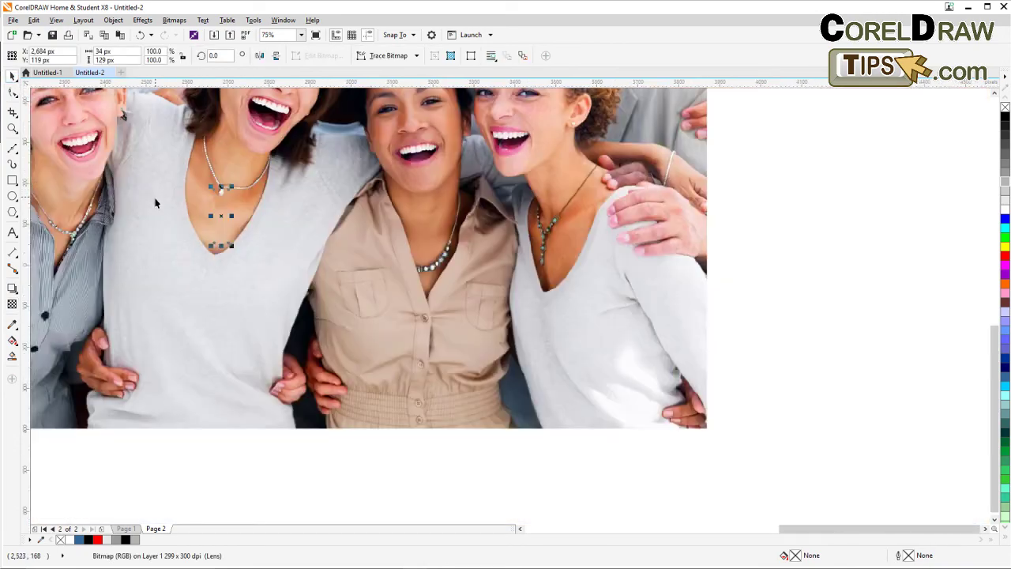
click(749, 383)
Compare the two side-by-side copies of the group photo, including the blurred background people in the left copy.
drag(231, 271, 511, 326)
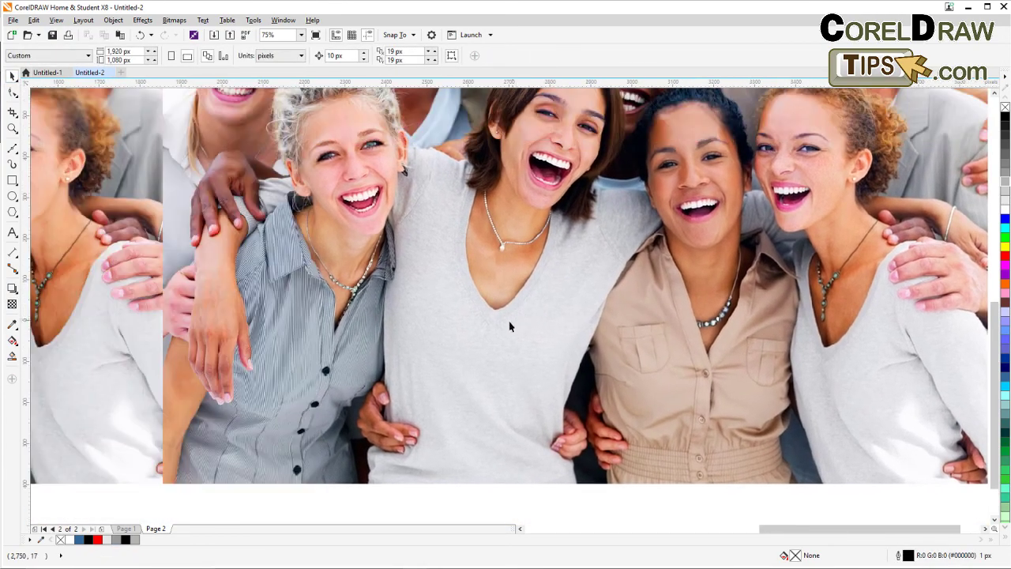
drag(378, 267, 591, 300)
drag(330, 325, 521, 326)
scroll(574, 349, down, 1)
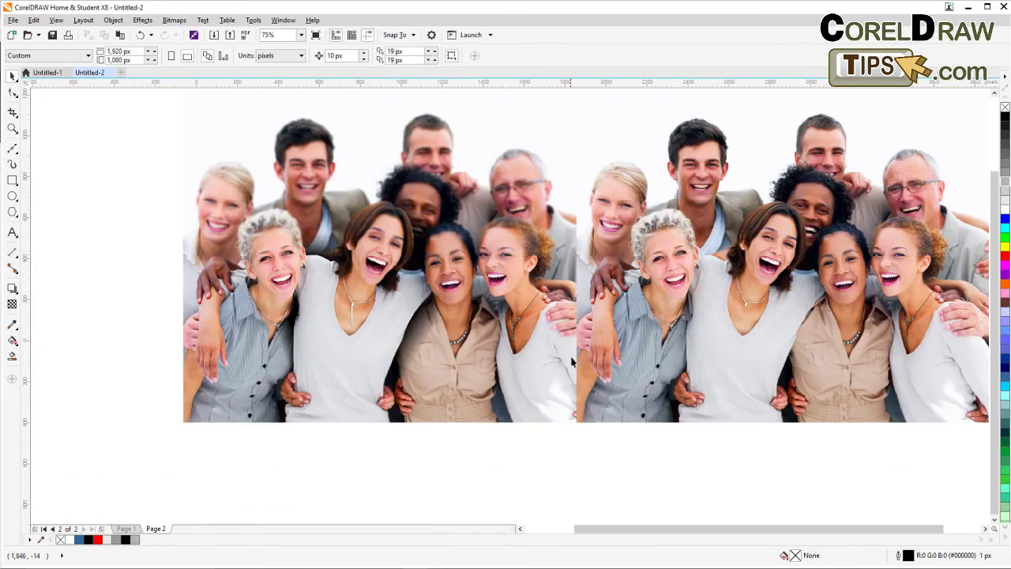
scroll(654, 484, up, 1)
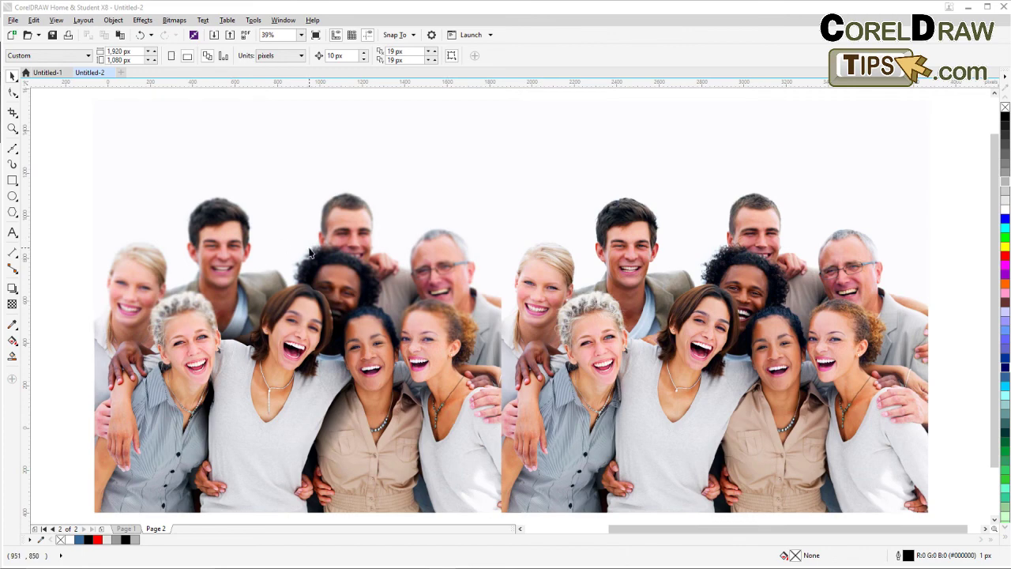
click(213, 251)
scroll(212, 250, up, 4)
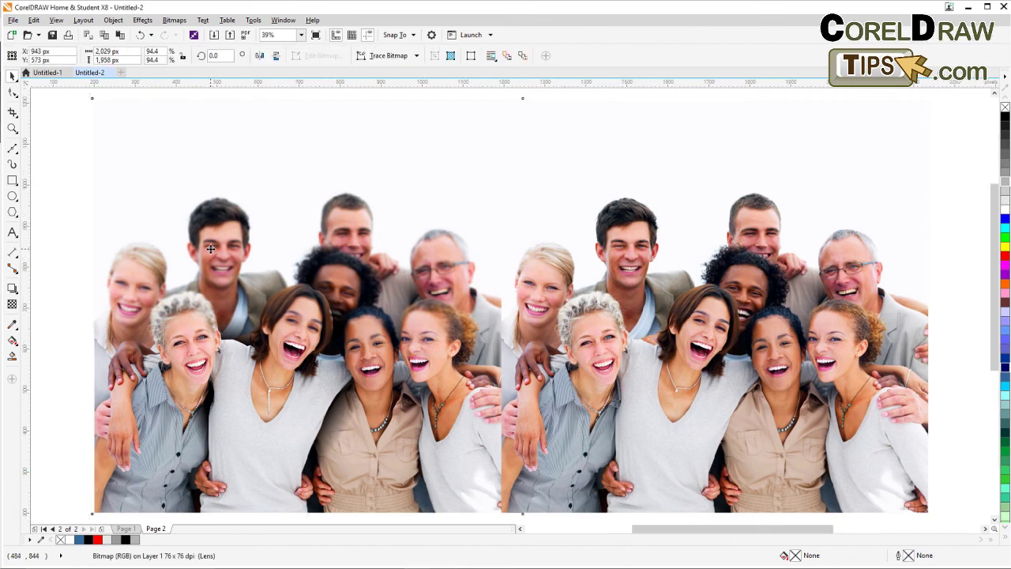
scroll(238, 255, down, 4)
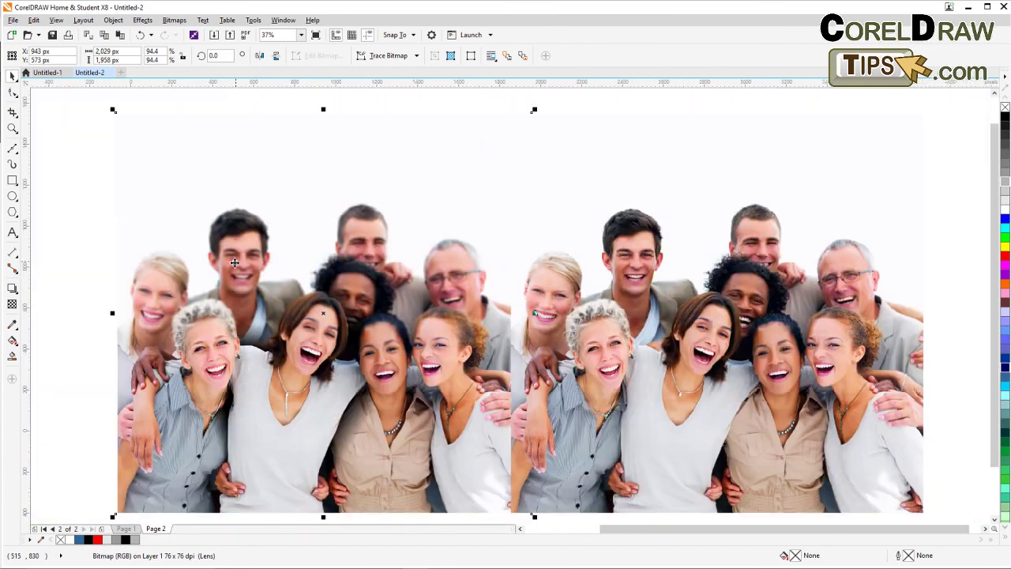
click(69, 318)
Examine the cut-out edge of the dark-haired woman's hair in the left photo and the patched neckline in the right photo.
scroll(346, 379, up, 2)
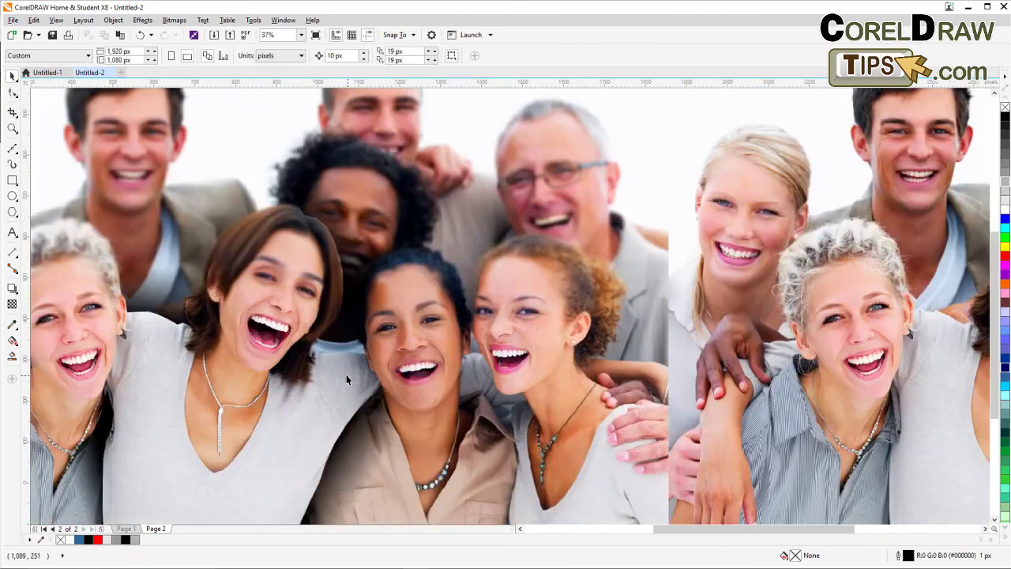
scroll(228, 312, up, 4)
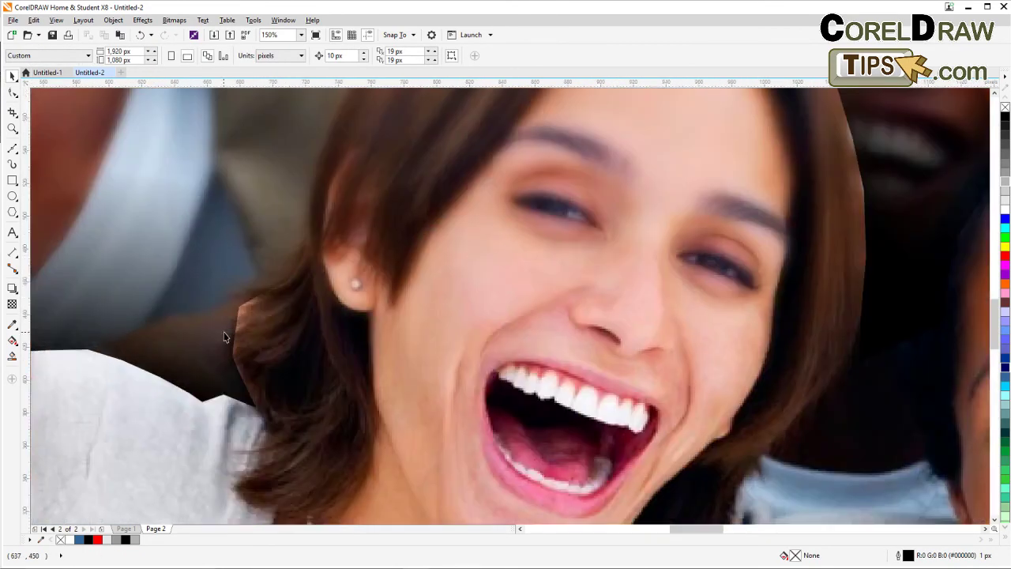
scroll(172, 347, up, 2)
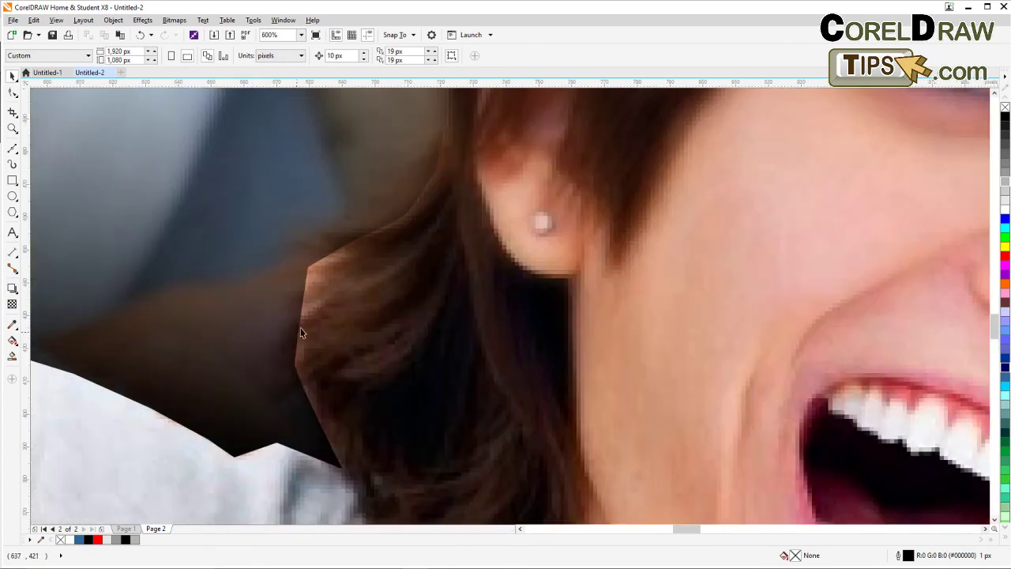
click(307, 314)
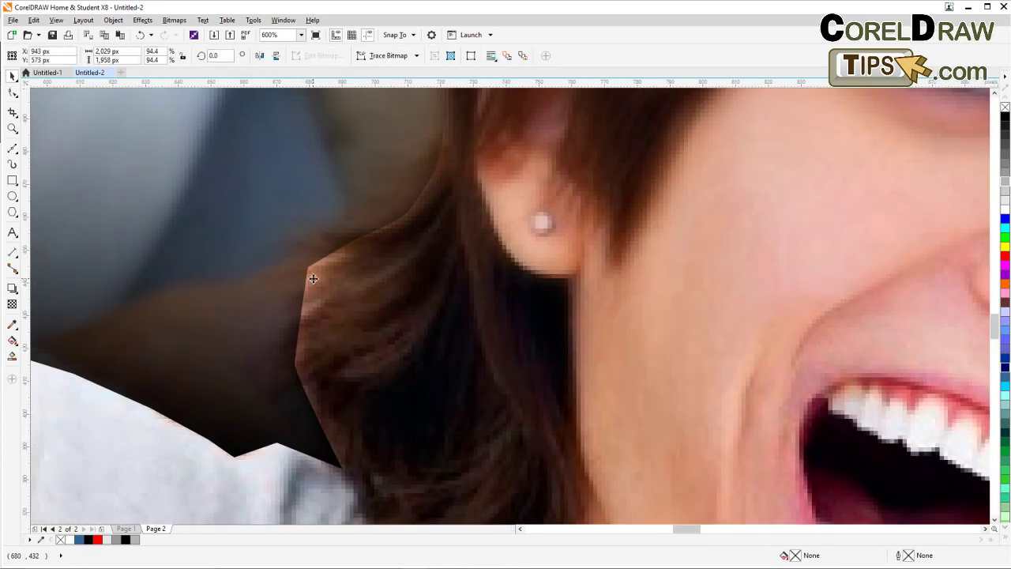
scroll(312, 297, down, 4)
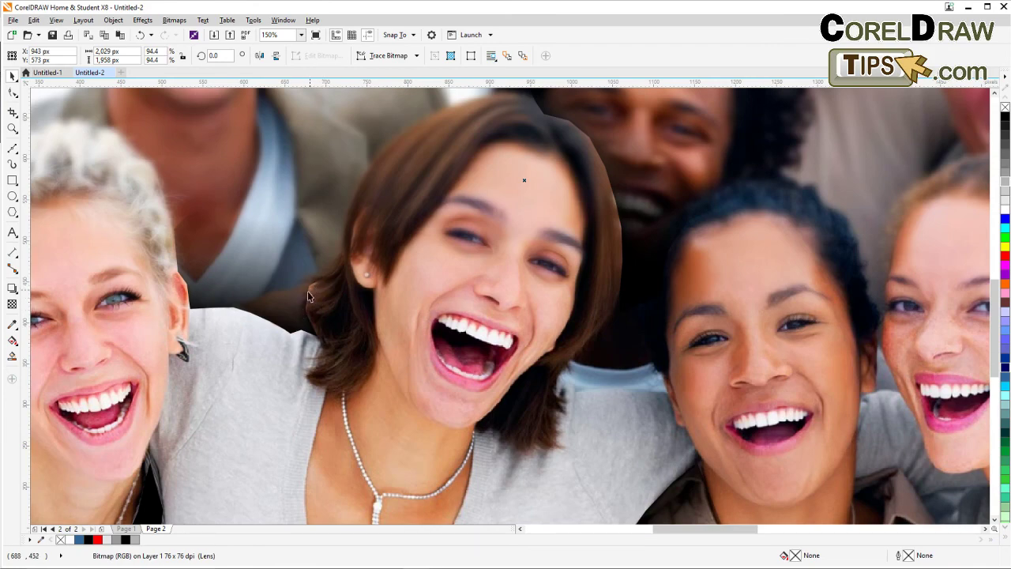
scroll(346, 336, down, 2)
drag(429, 366, 165, 321)
scroll(396, 322, down, 1)
scroll(408, 361, up, 2)
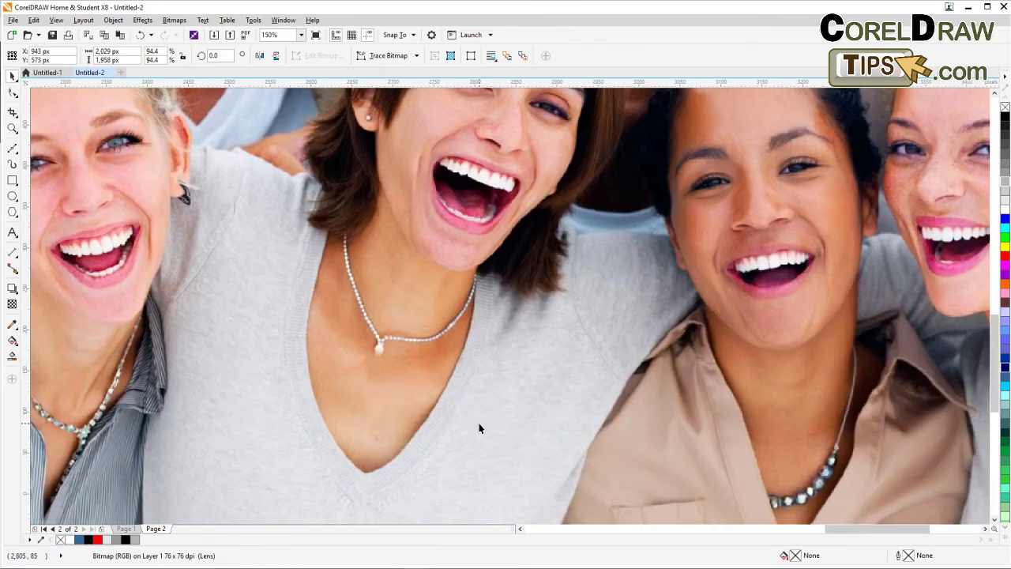
scroll(479, 428, down, 2)
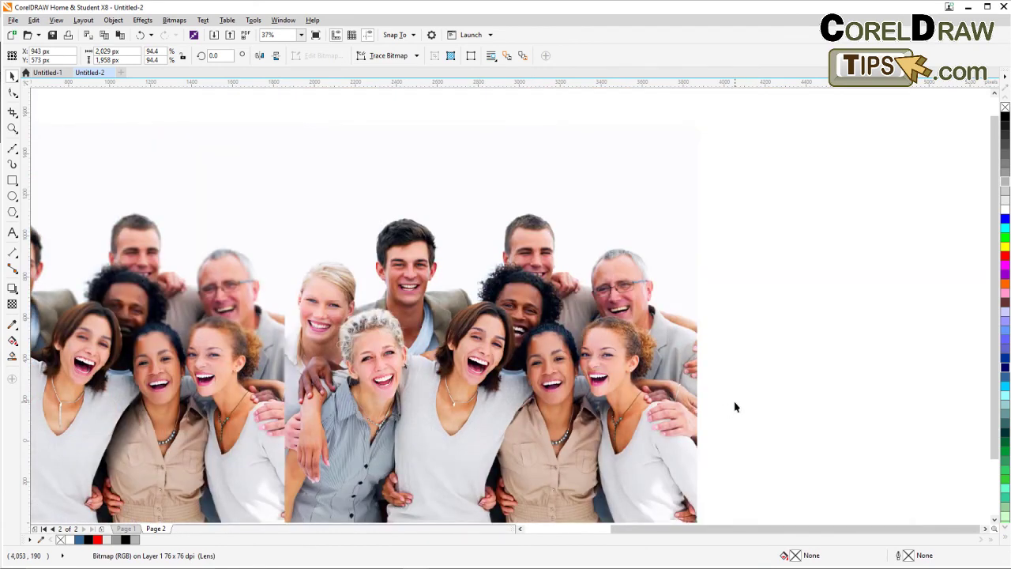
click(730, 403)
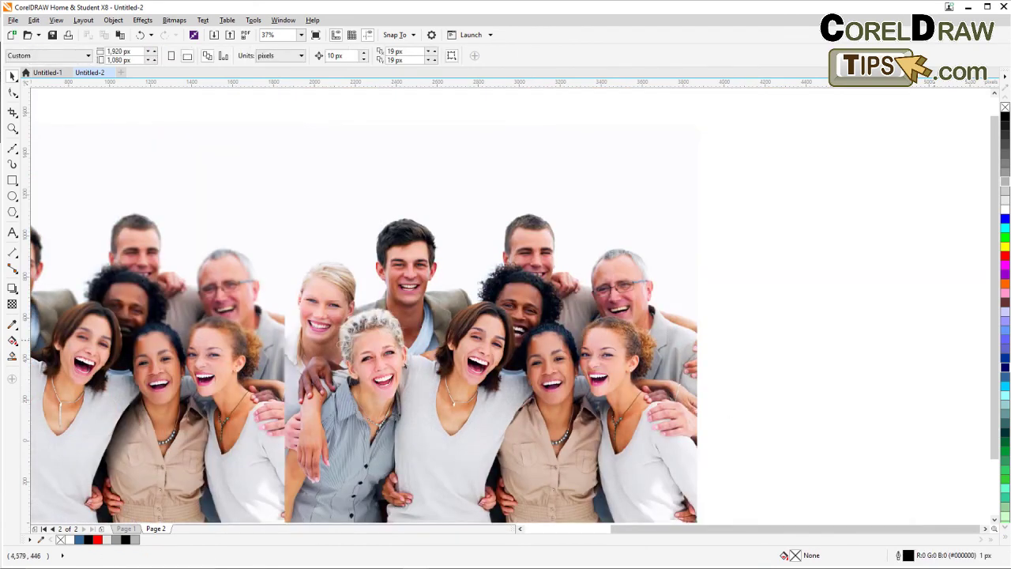